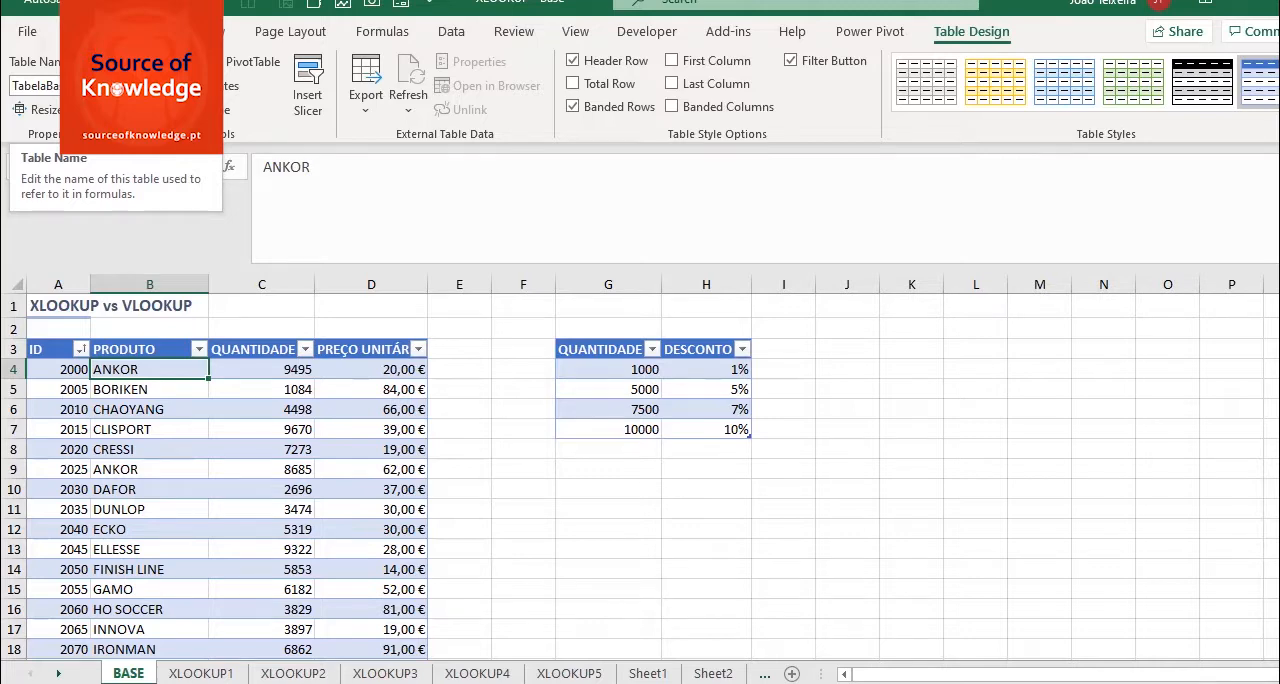
- On the XLOOKUP1 sheet, start a VLOOKUP formula in B5 with A5 as the lookup value
left_click(203, 674)
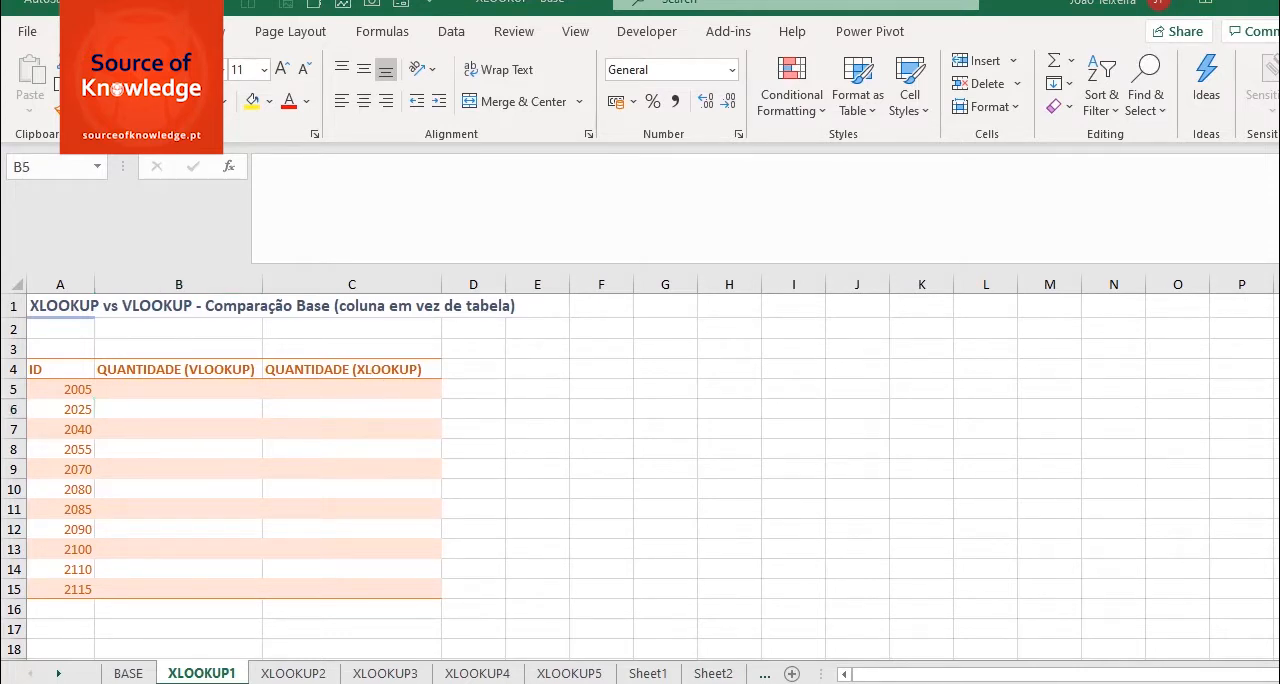
left_click(203, 389)
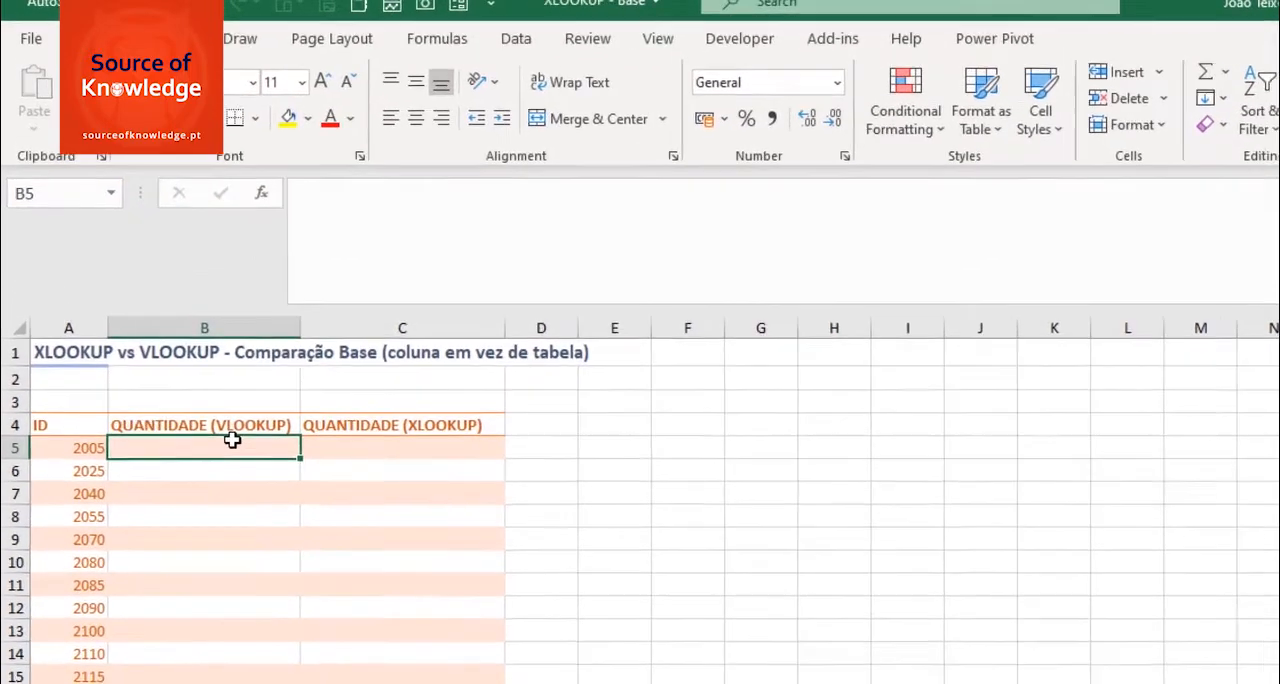
type("=VLO")
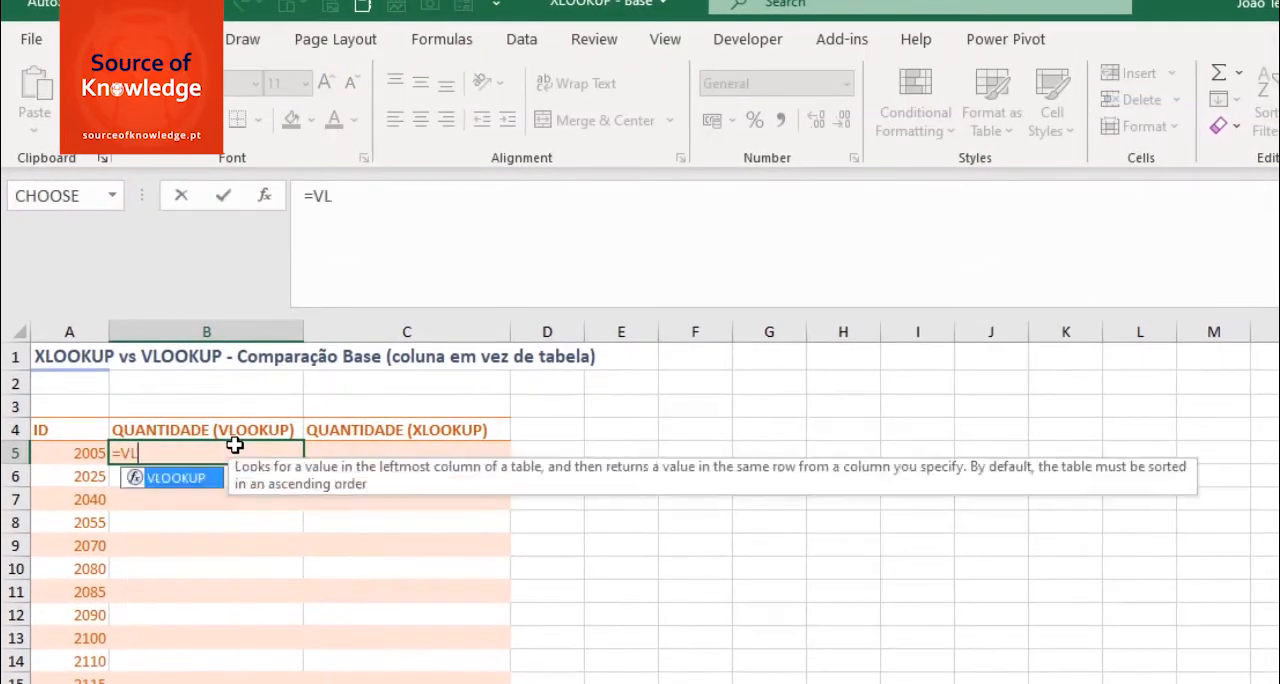
key("Tab")
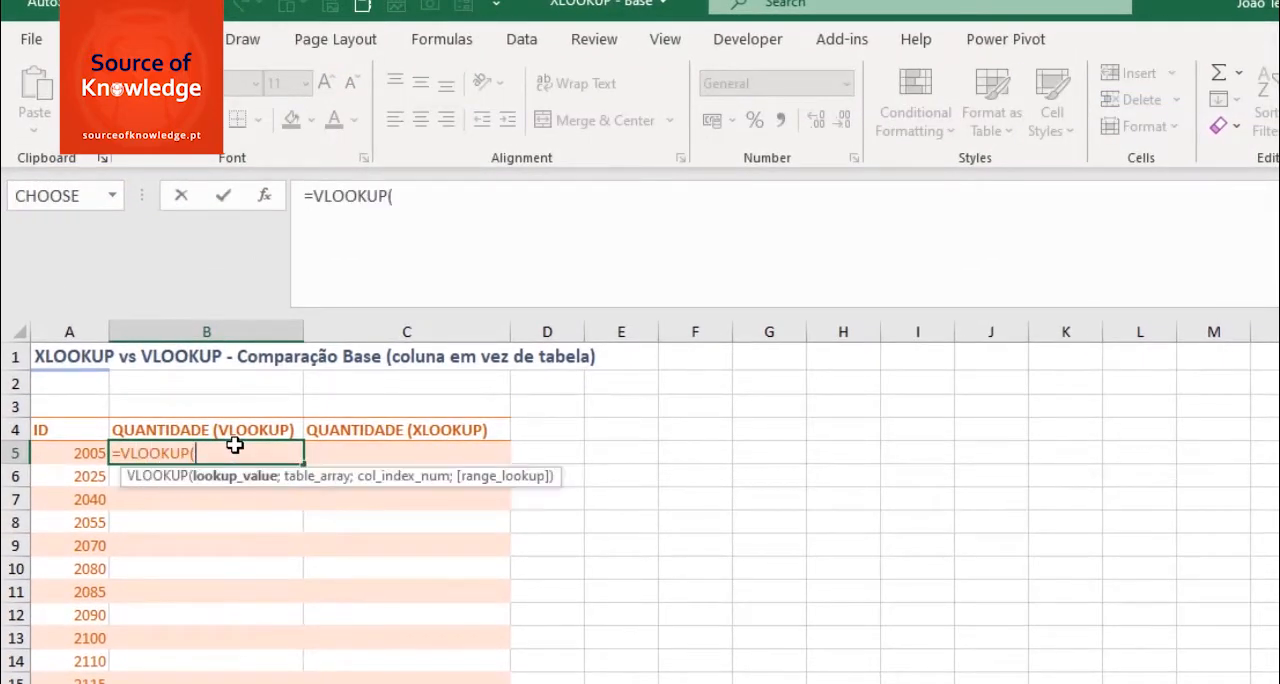
left_click(85, 453)
type(";")
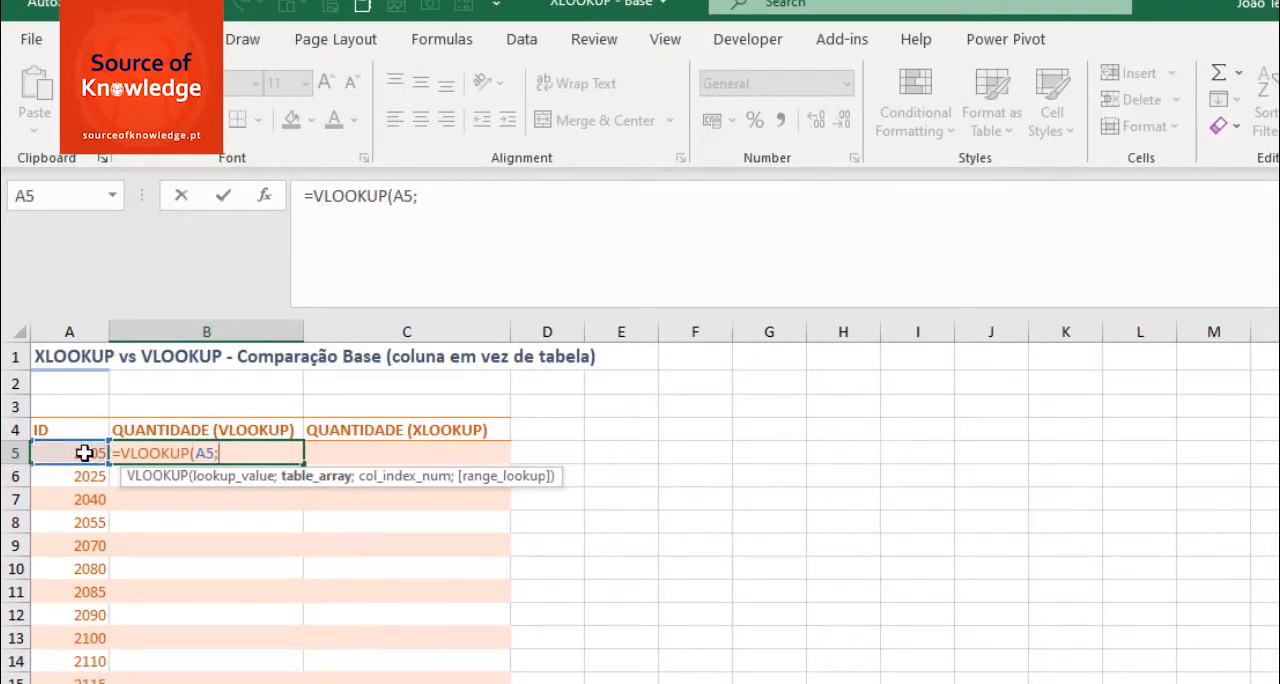
type("taba")
- Complete the VLOOKUP in B5 with TabelaBase as the table, column index 3 and range lookup 0
key("BackSpace")
type("e")
key("Tab")
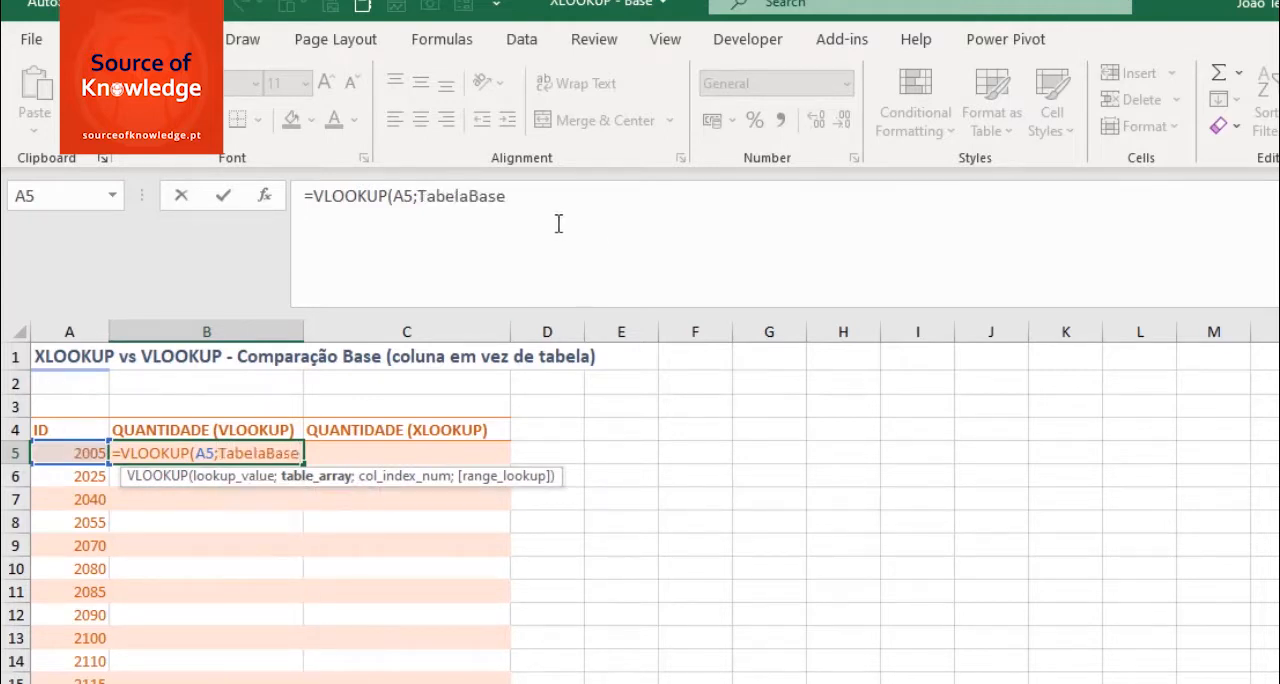
type(";")
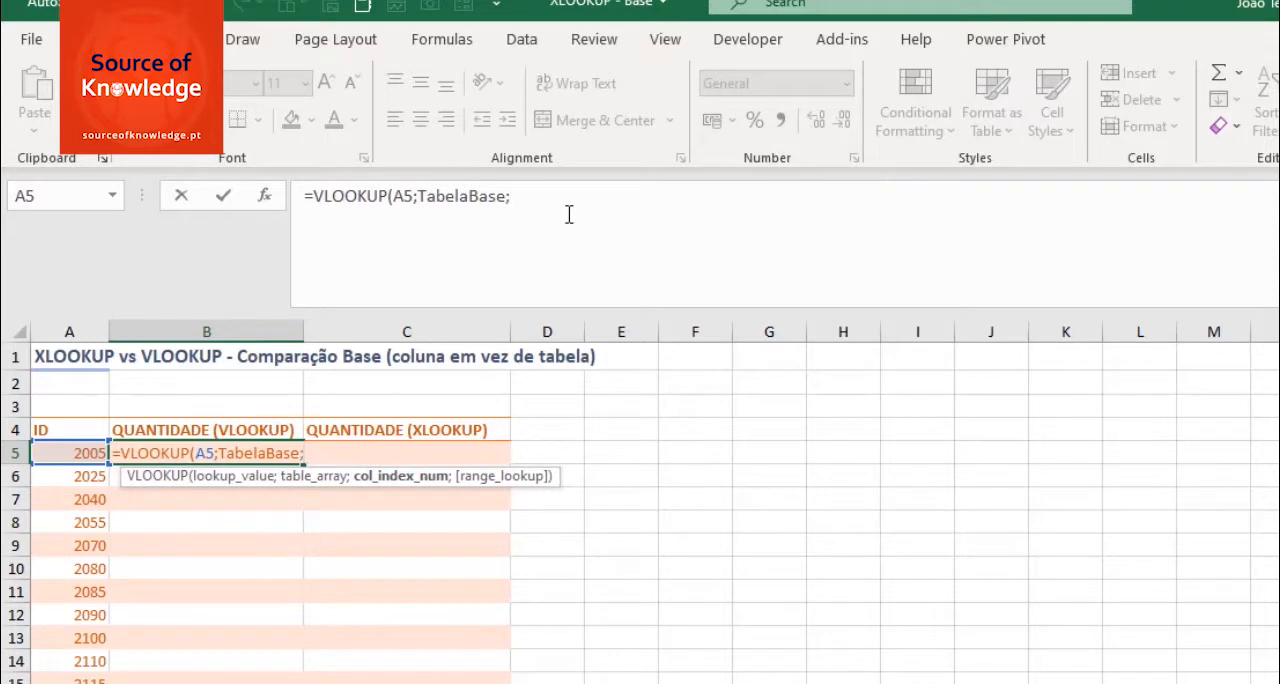
type("3;")
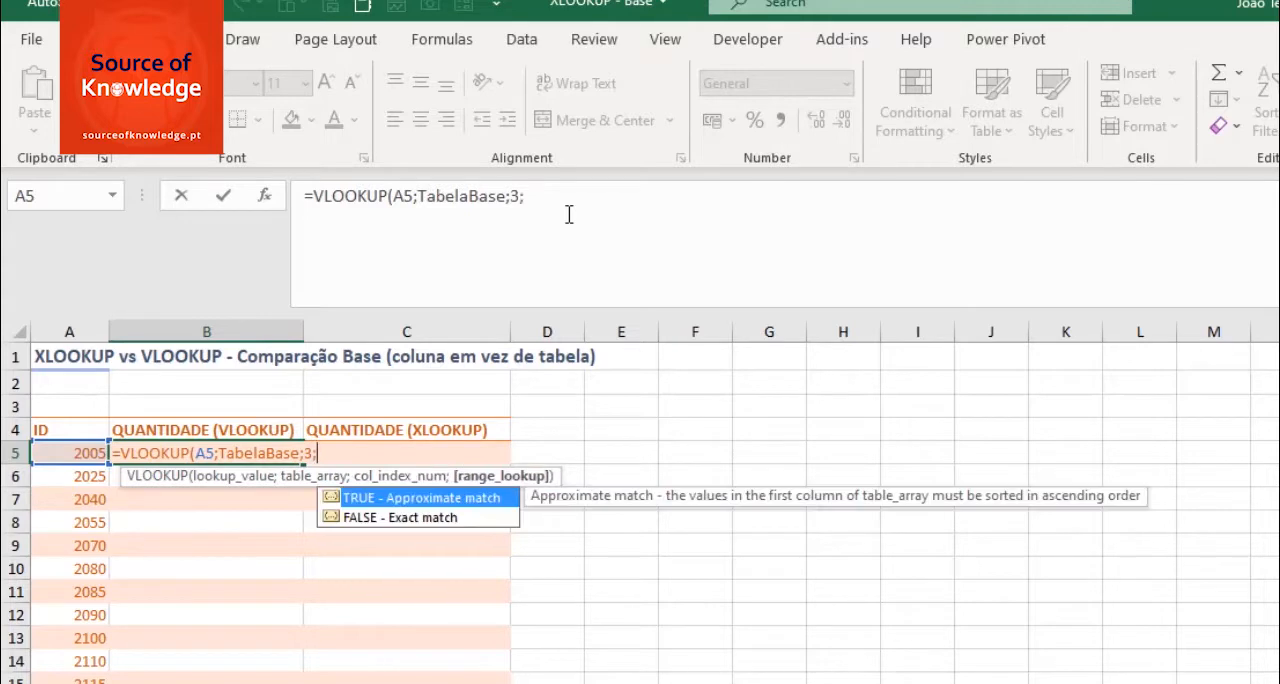
type("0")
type(")")
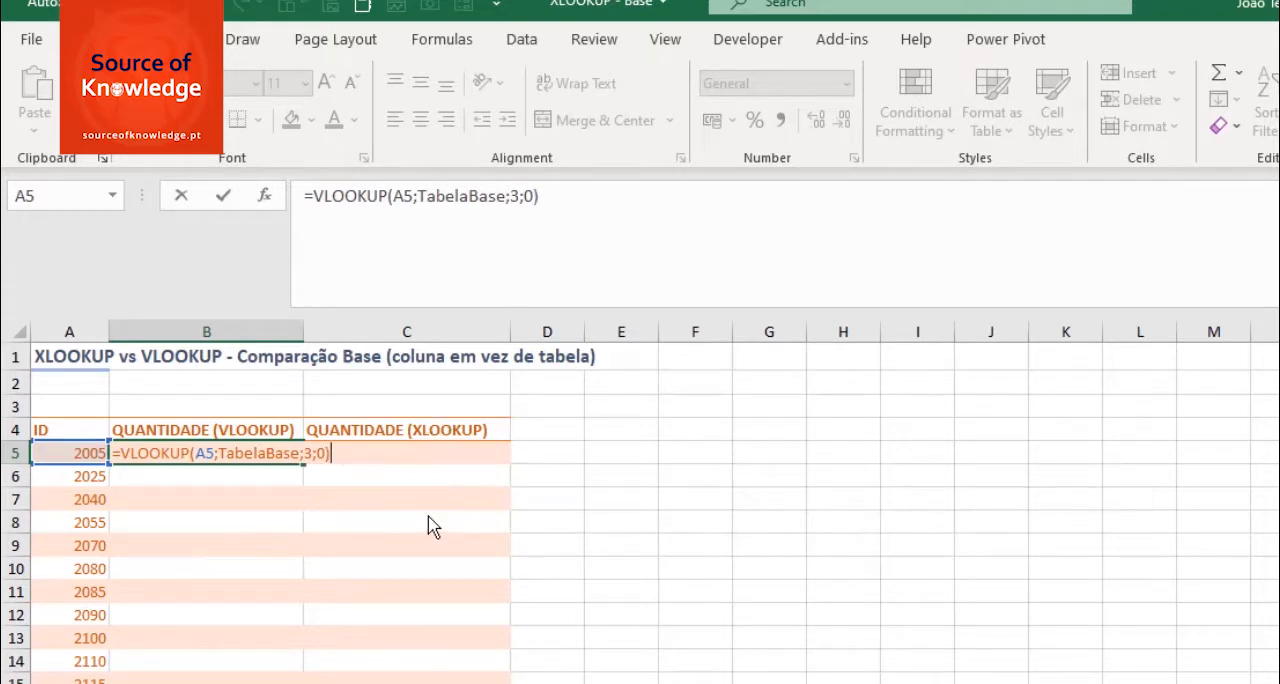
key("Return")
- Review each argument of the VLOOKUP formula in B5, from lookup value to range lookup, leaving it unedited
key("Up")
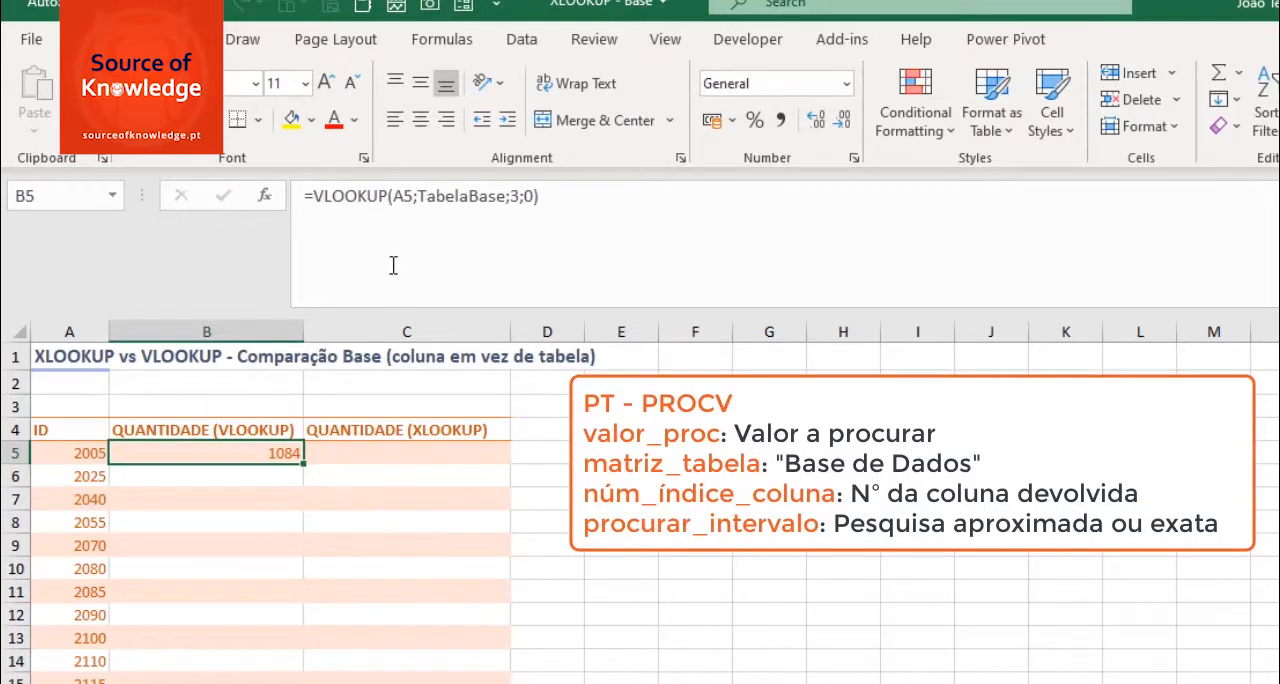
left_click(403, 196)
left_click(430, 335)
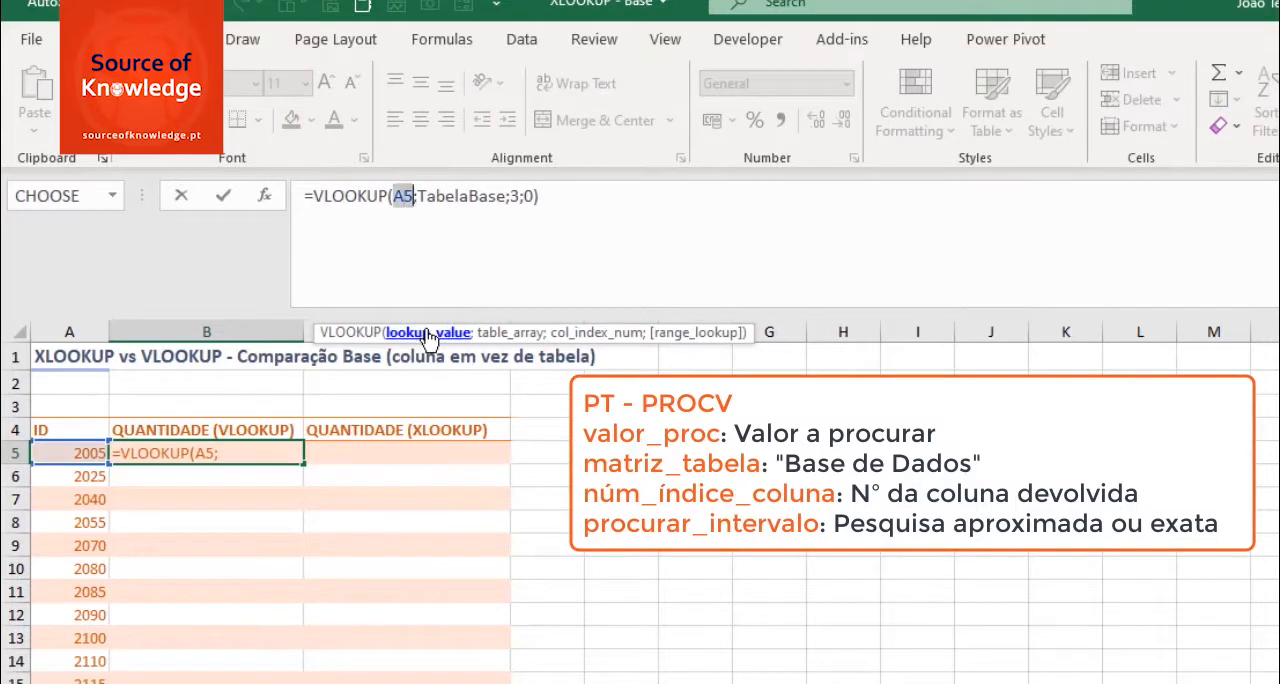
left_click(519, 335)
left_click(578, 335)
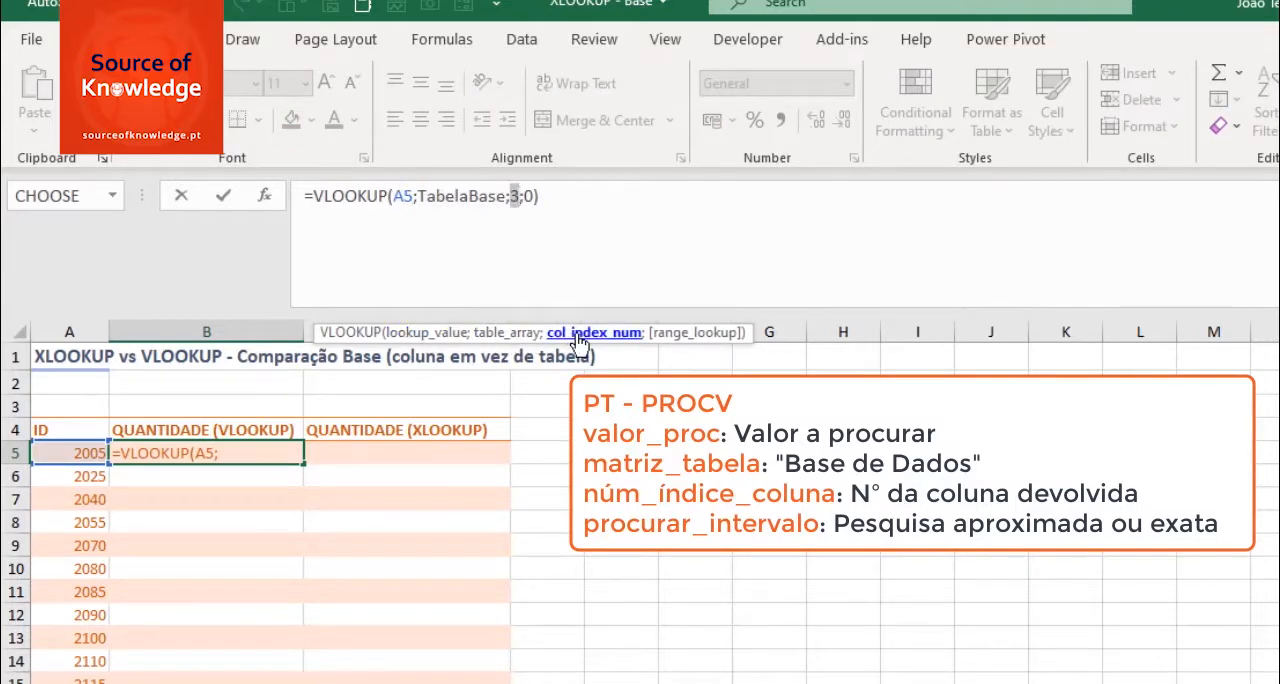
left_click(695, 334)
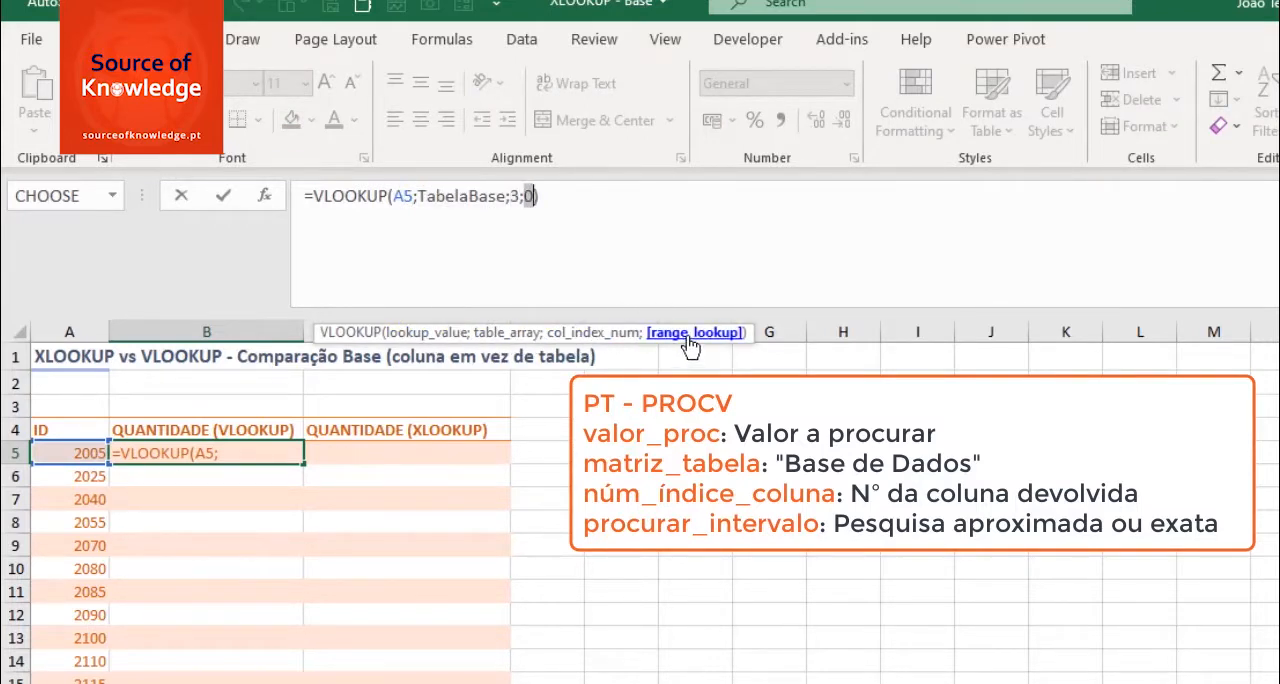
left_click(572, 205)
key("Return")
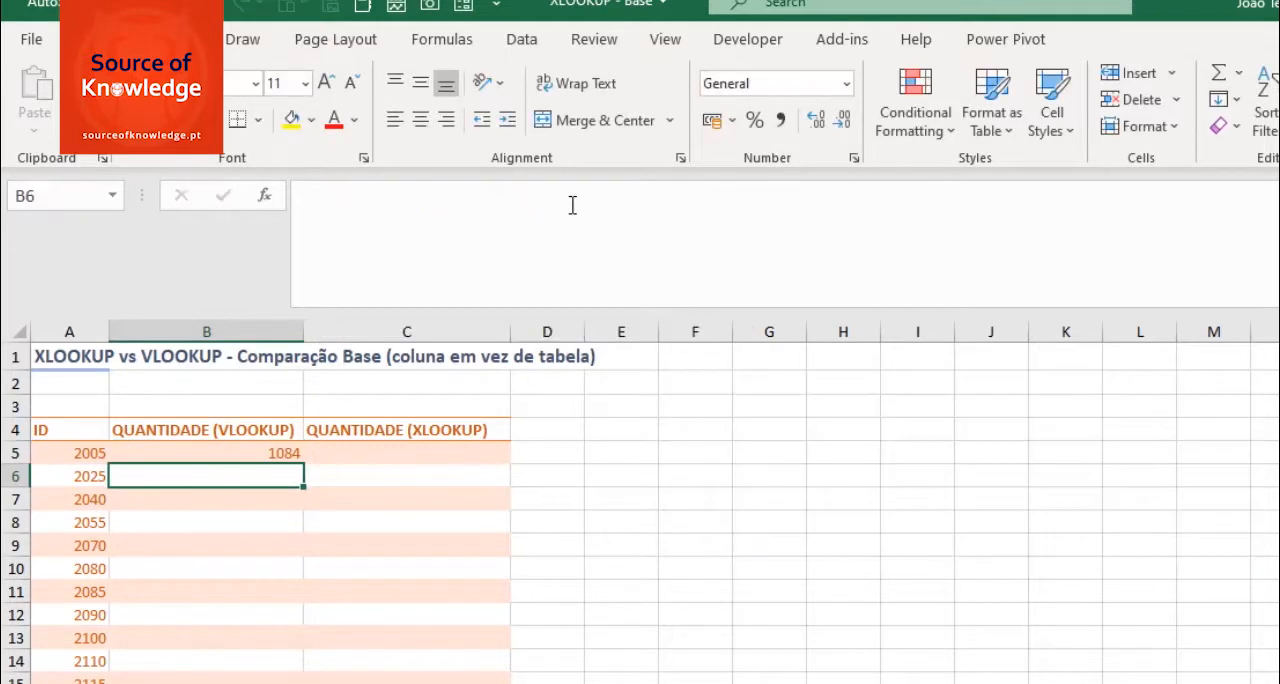
- Fill the VLOOKUP formula from B5 down to the last ID row, B15
left_click(274, 452)
left_click_drag(308, 464, 290, 683)
left_click(408, 404)
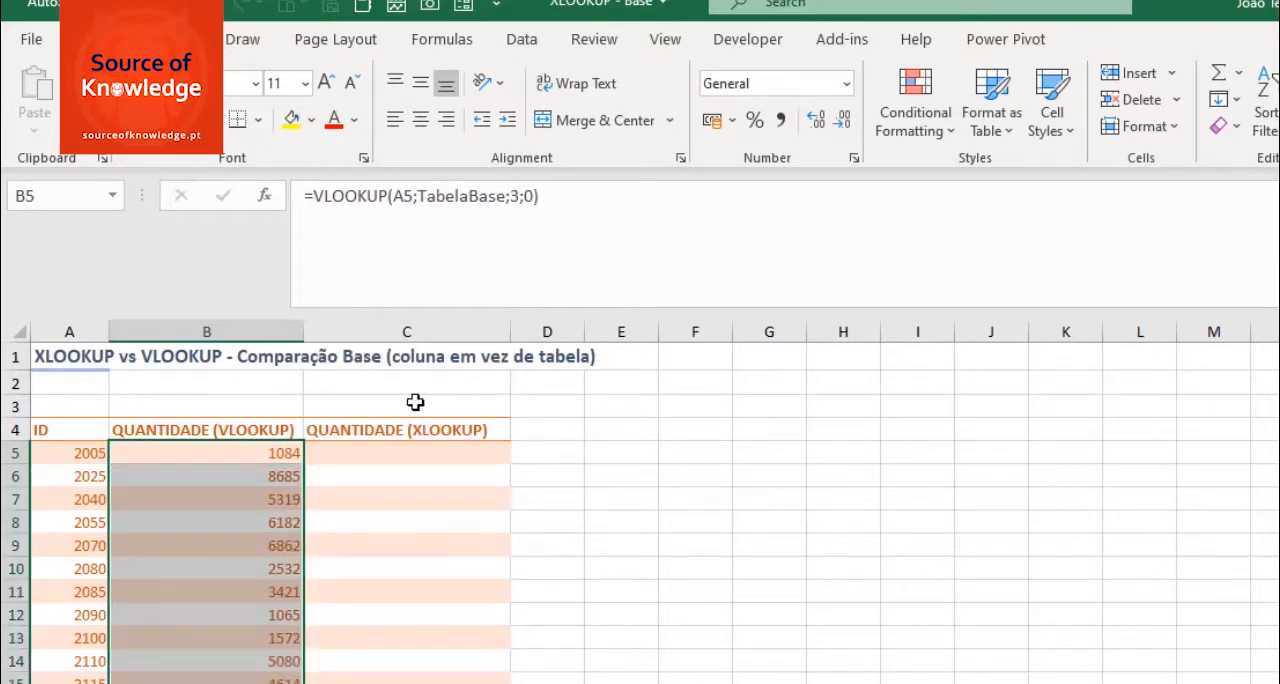
- Start an XLOOKUP formula in C5 with A5 as the lookup value and TabelaBase[ID] as the lookup array
left_click(421, 455)
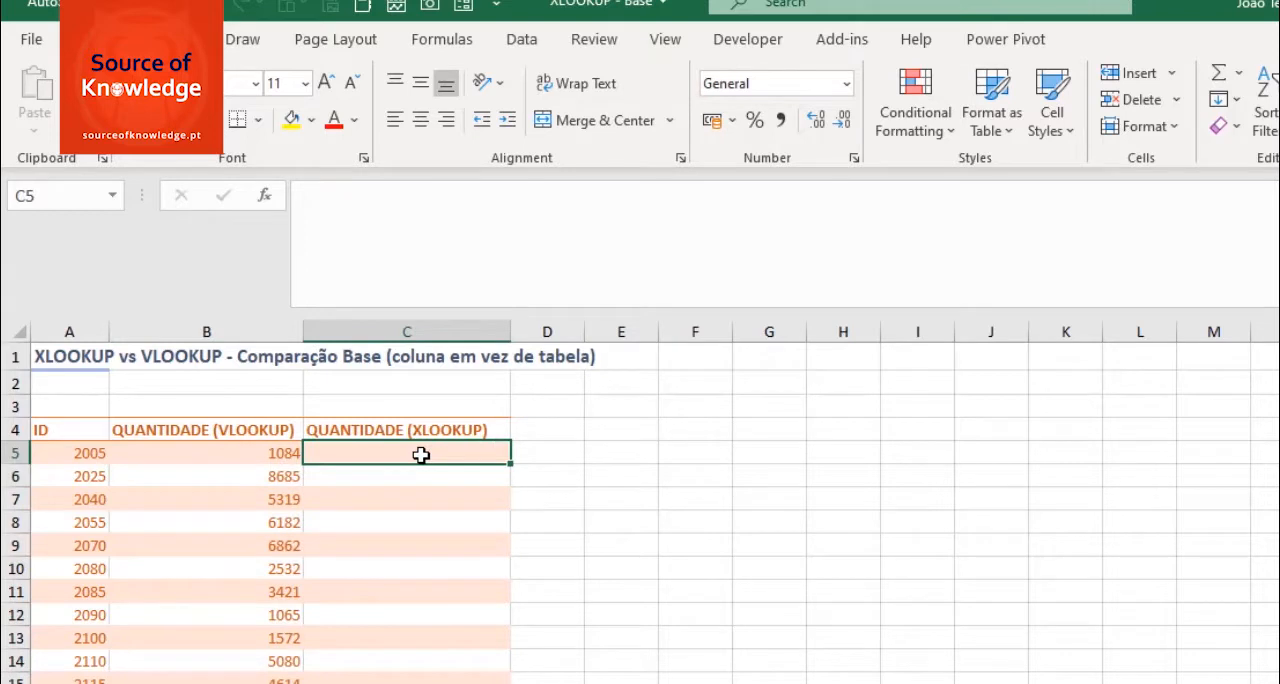
type("=XLOOK")
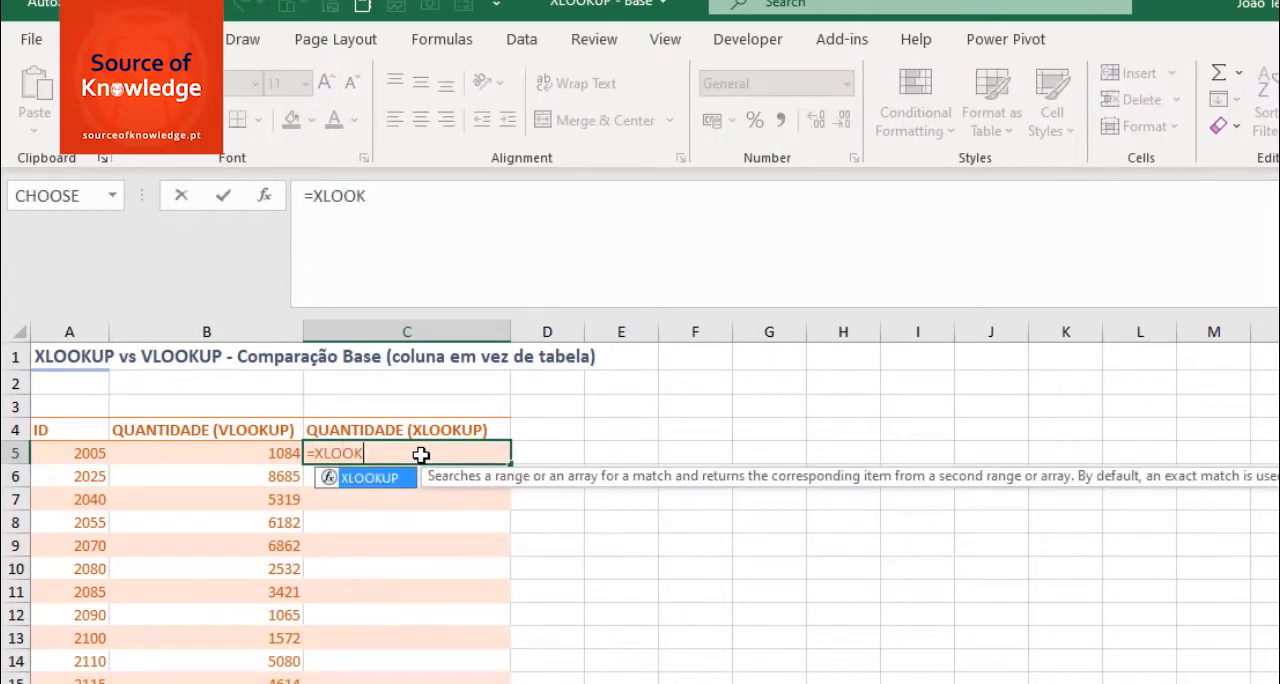
key("Tab")
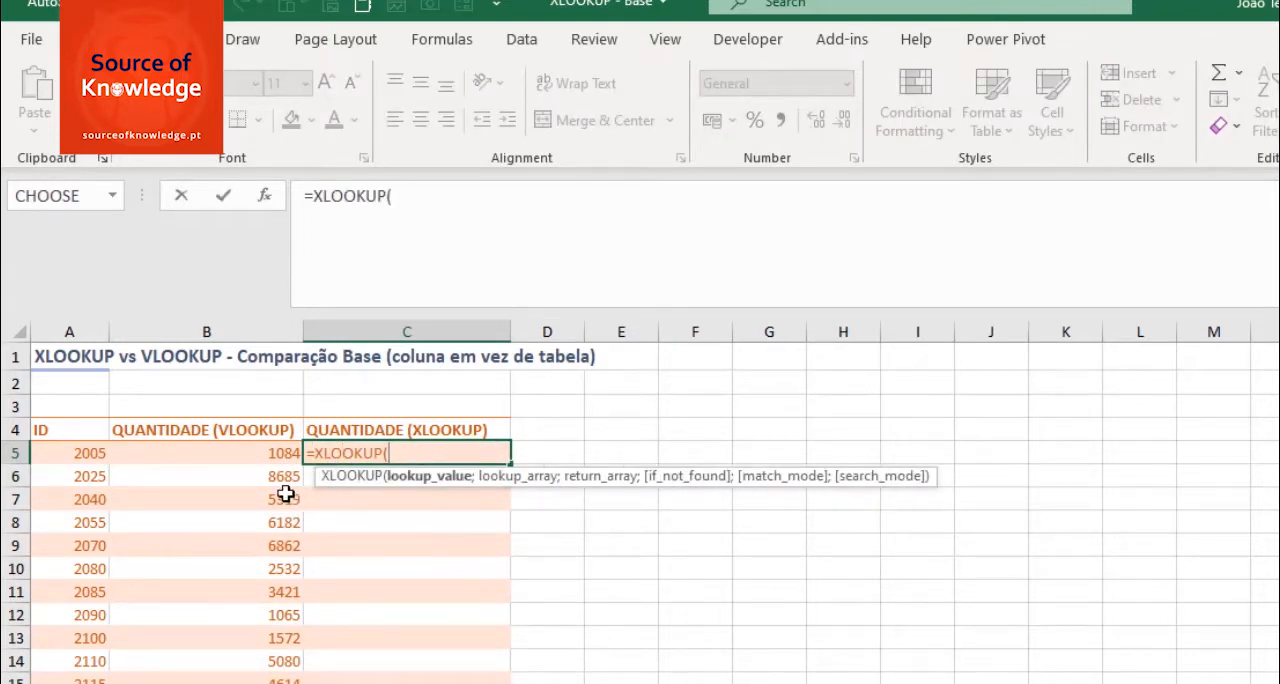
left_click(76, 456)
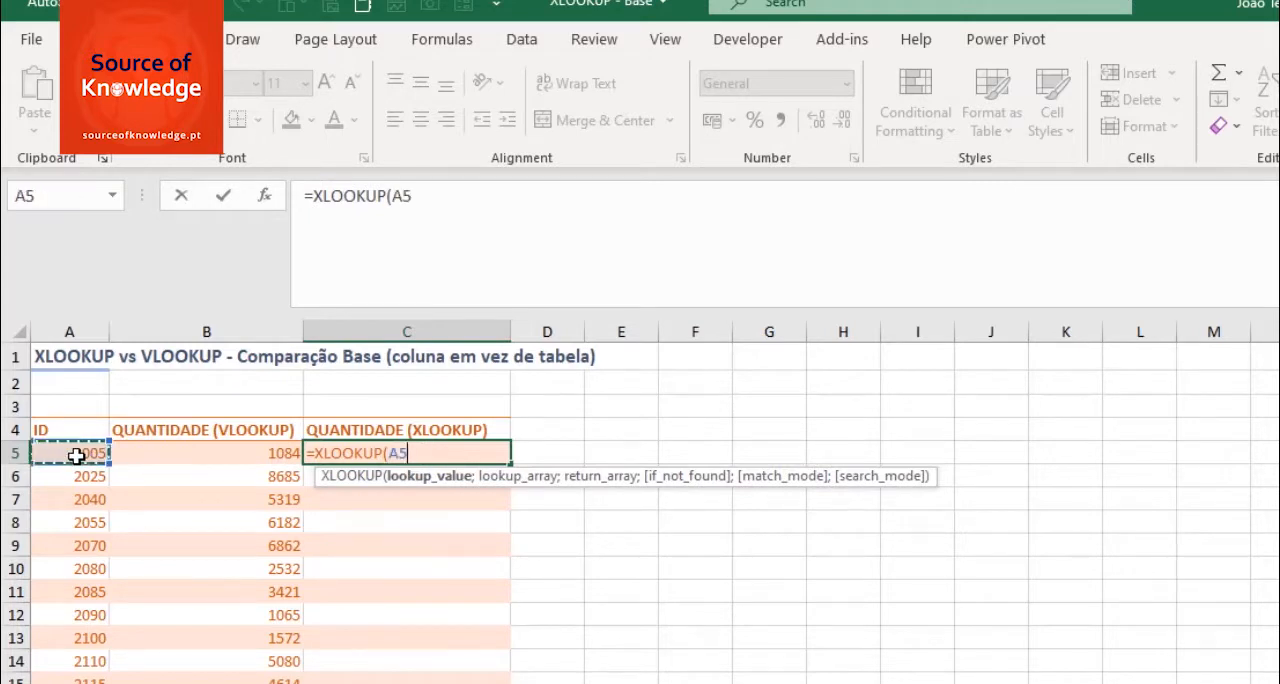
type(";")
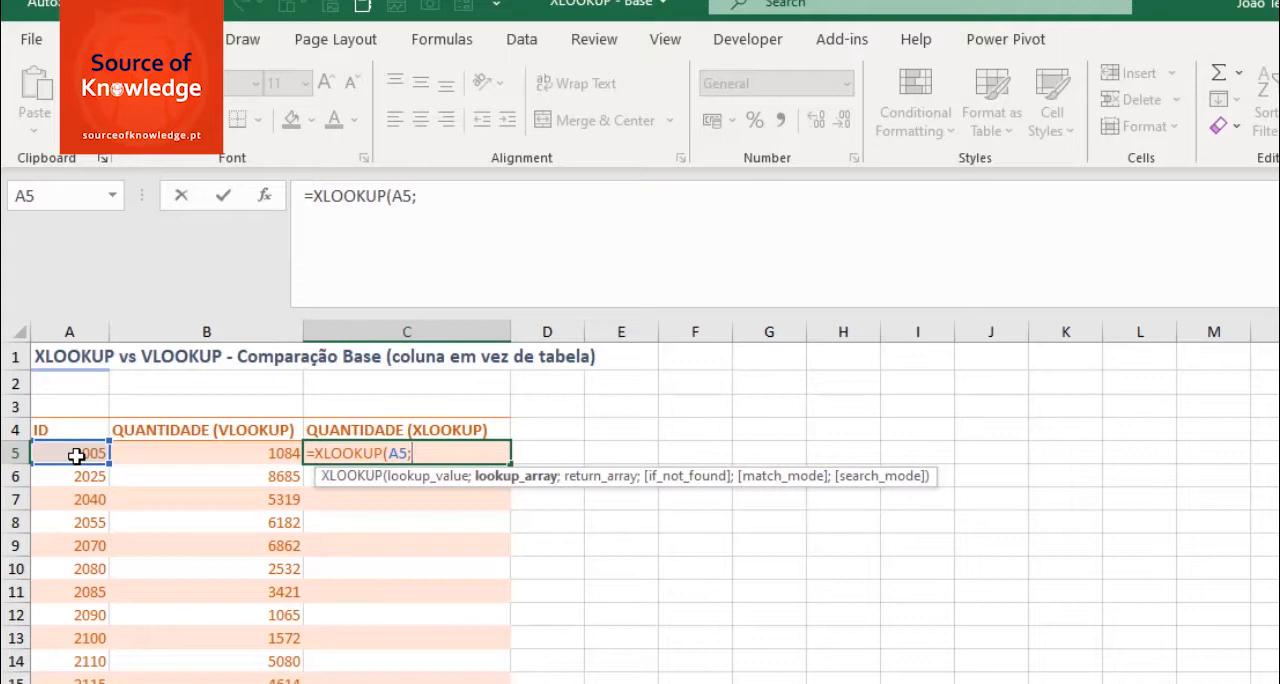
type("ta")
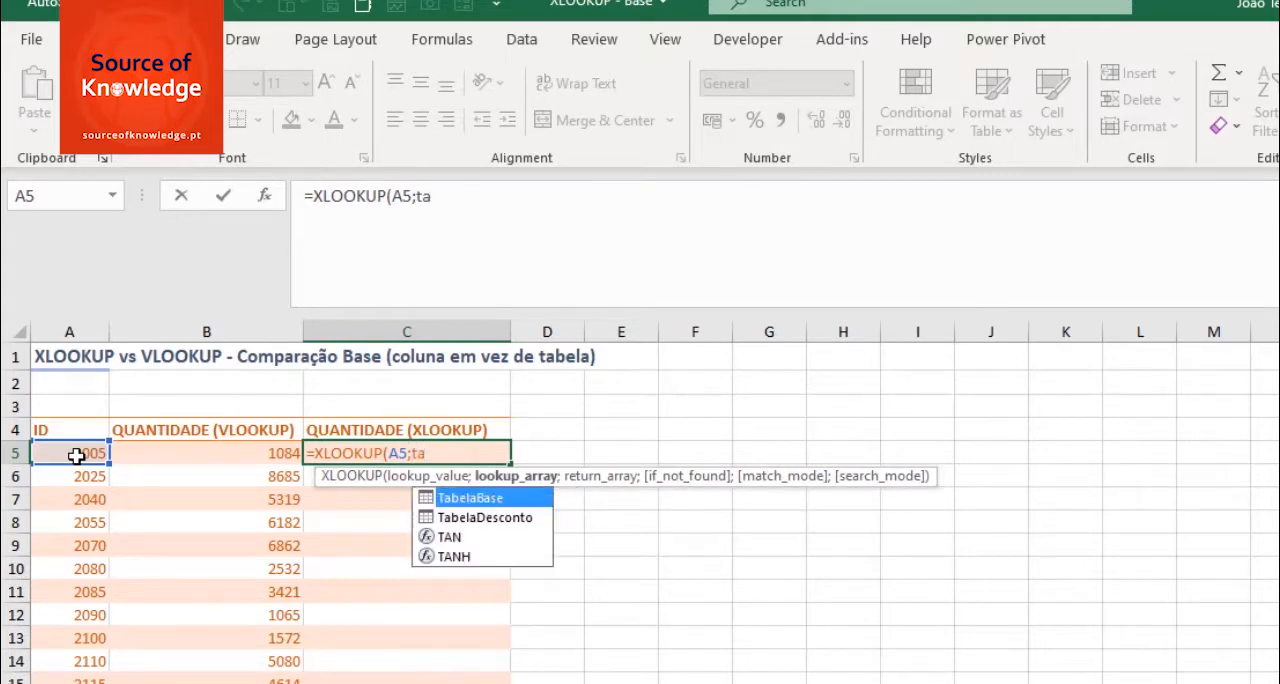
key("Tab")
type("[")
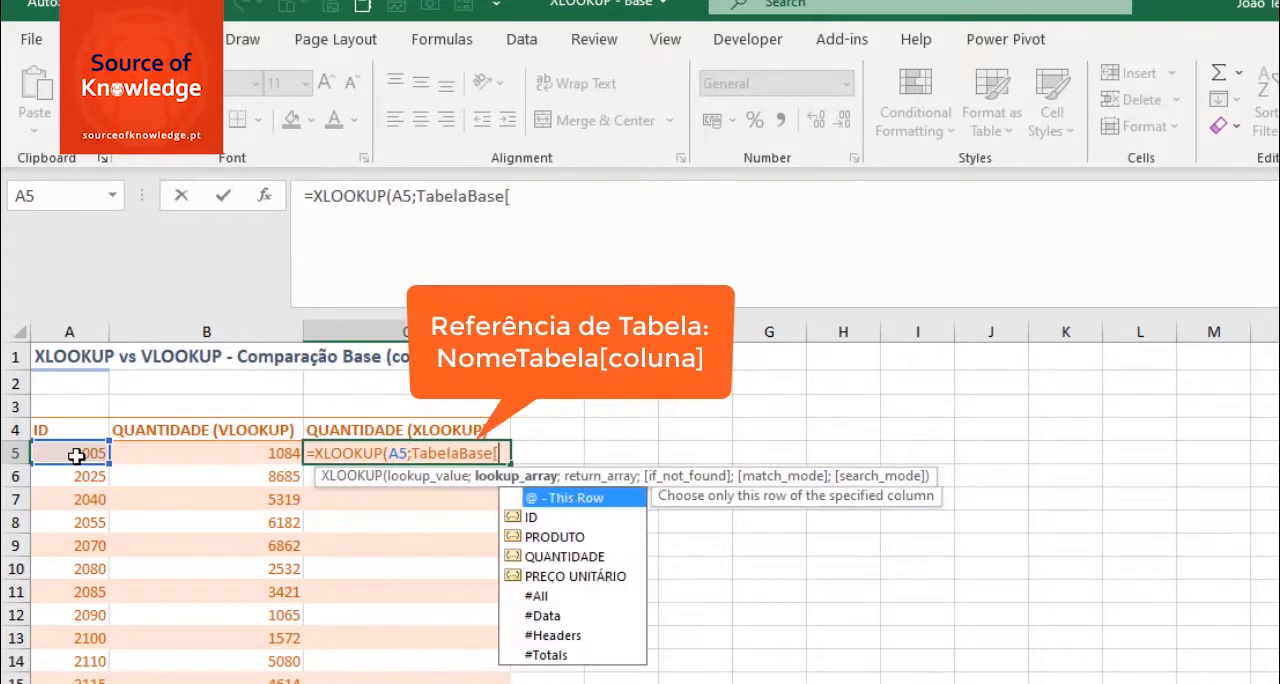
double_click(546, 517)
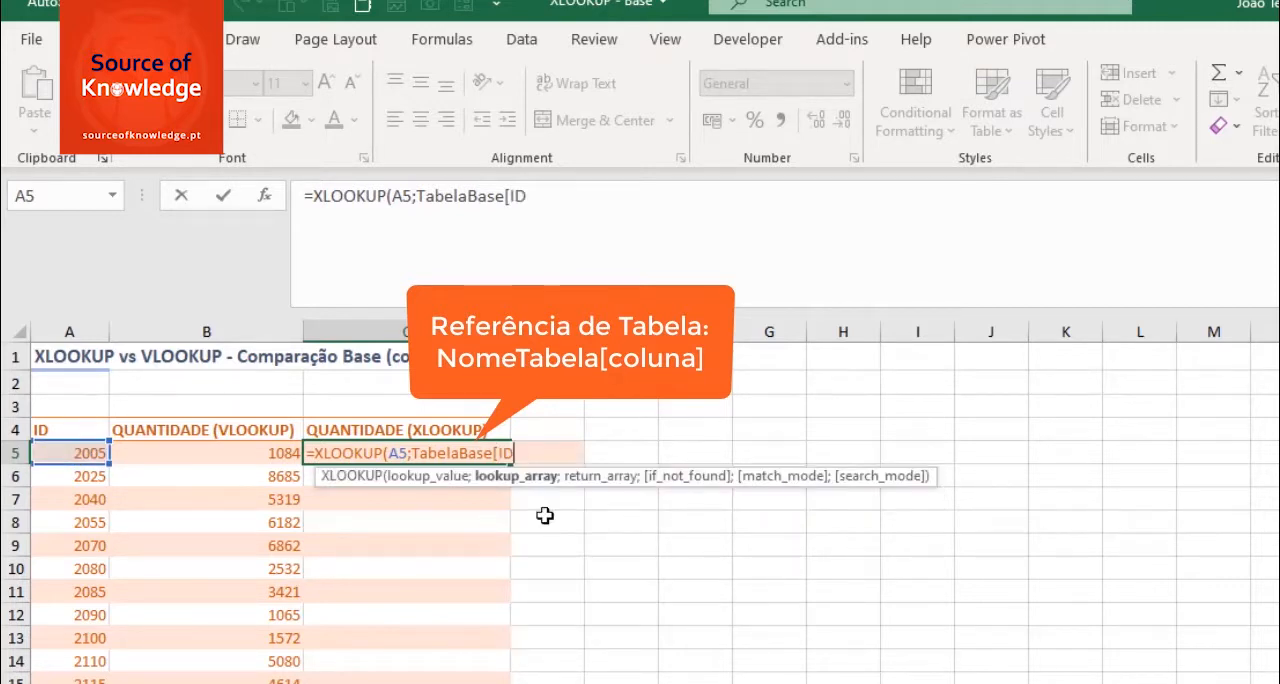
type("];")
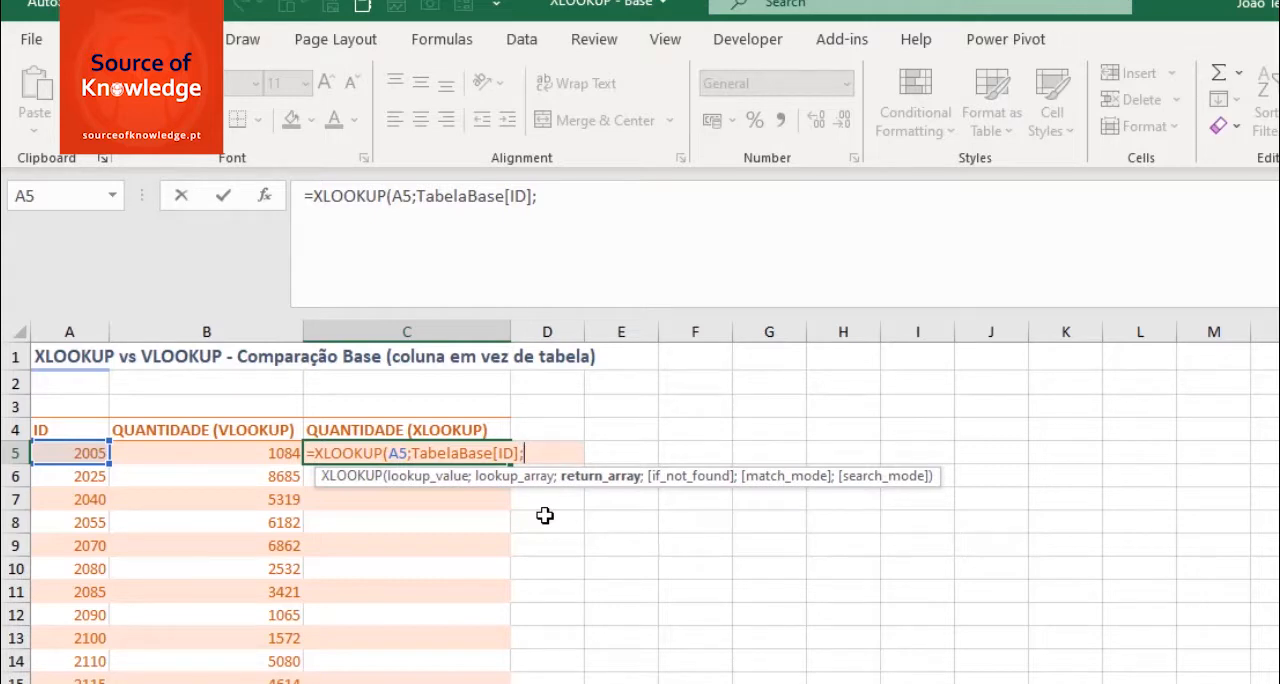
- Complete the XLOOKUP in C5 with TabelaBase[QUANTIDADE] as the return array
type("tab")
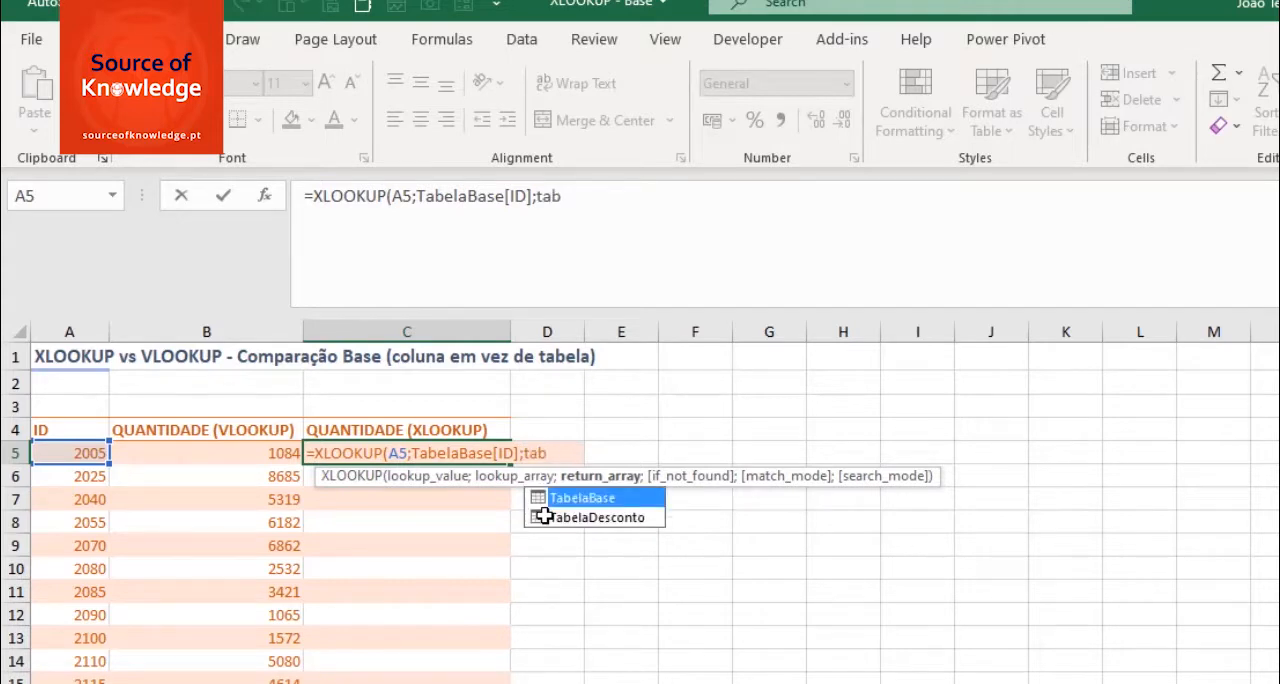
key("Tab")
type("[")
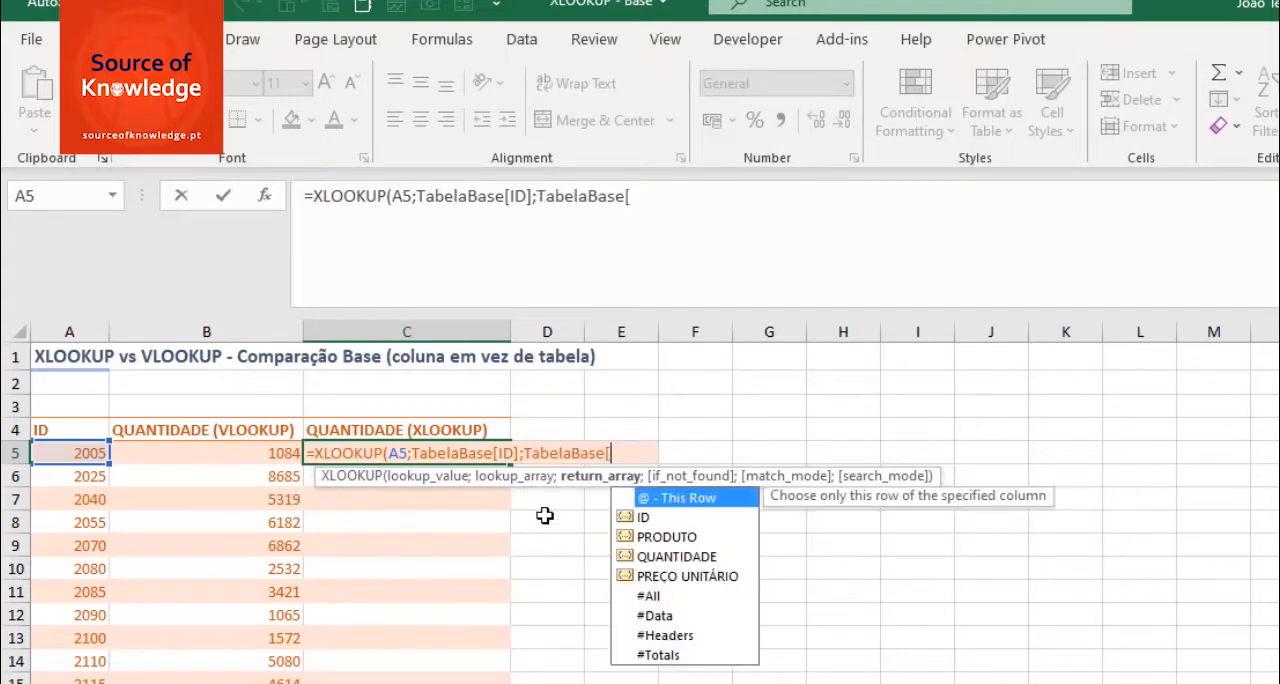
double_click(659, 556)
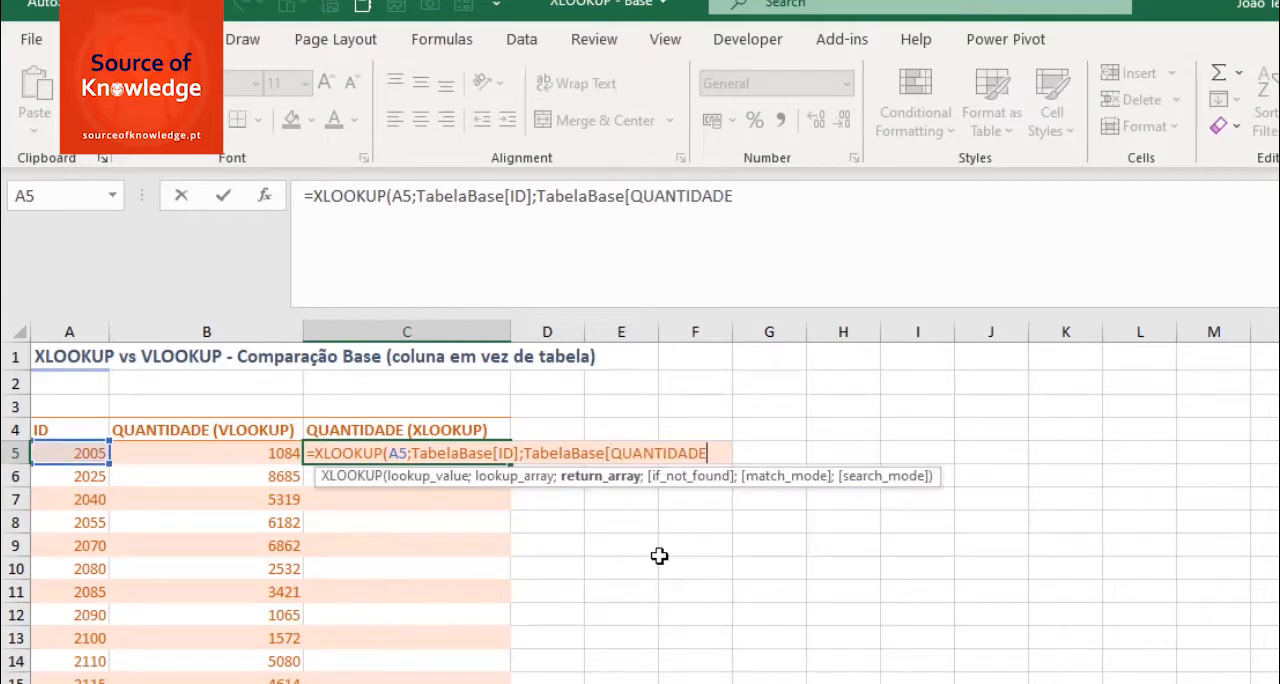
type("])")
key("Return")
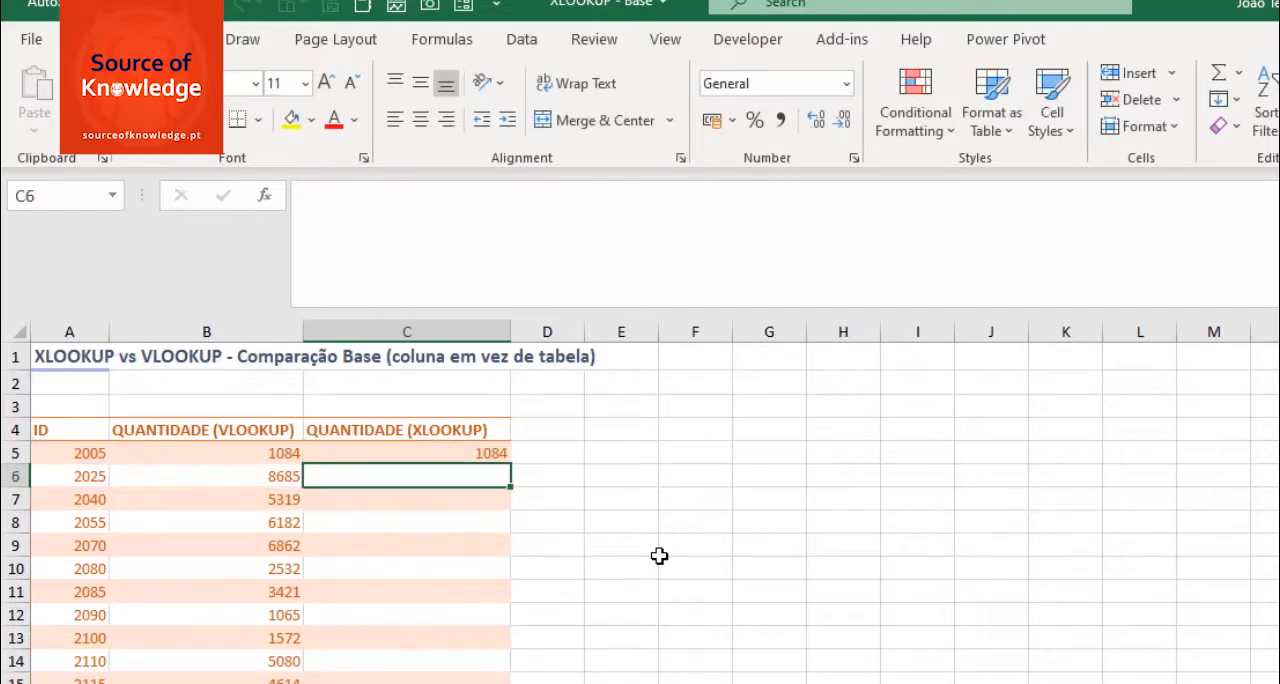
- Fill the XLOOKUP formula from C5 down to the last ID row, C15
left_click(500, 453)
left_click_drag(500, 453, 487, 680)
left_click(657, 408)
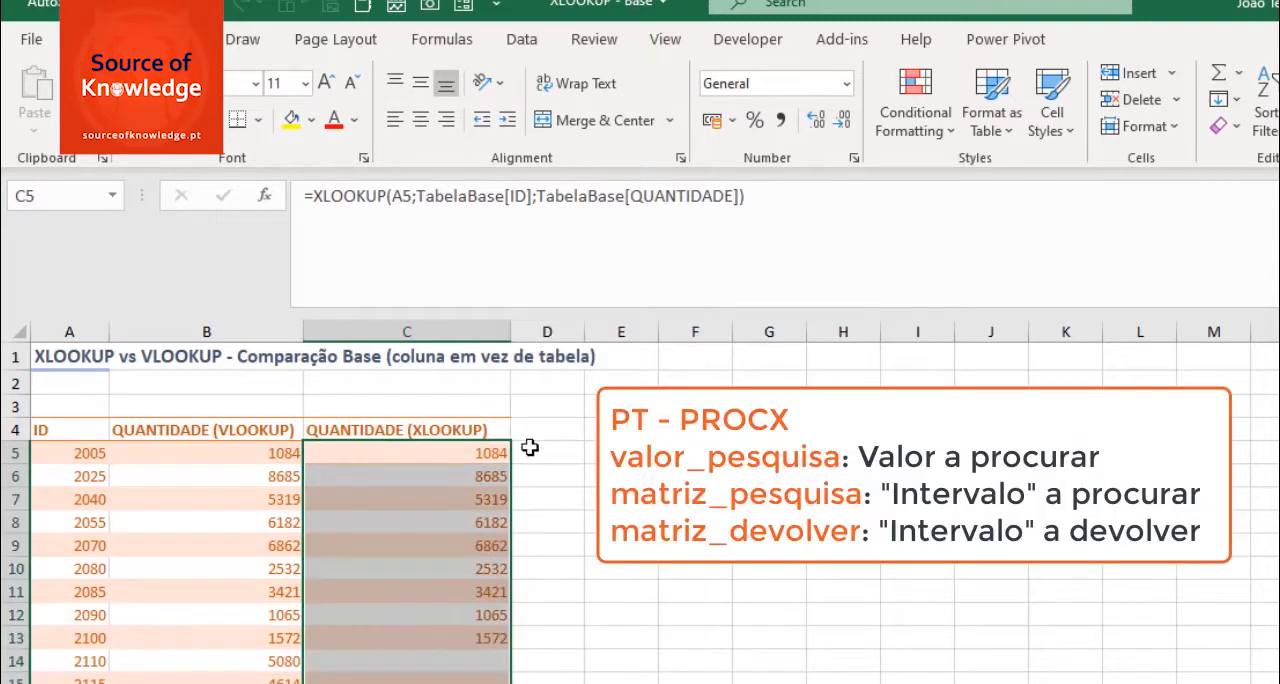
- Review the lookup value, lookup array and return array of the XLOOKUP formula in C5
left_click(471, 452)
left_click(401, 195)
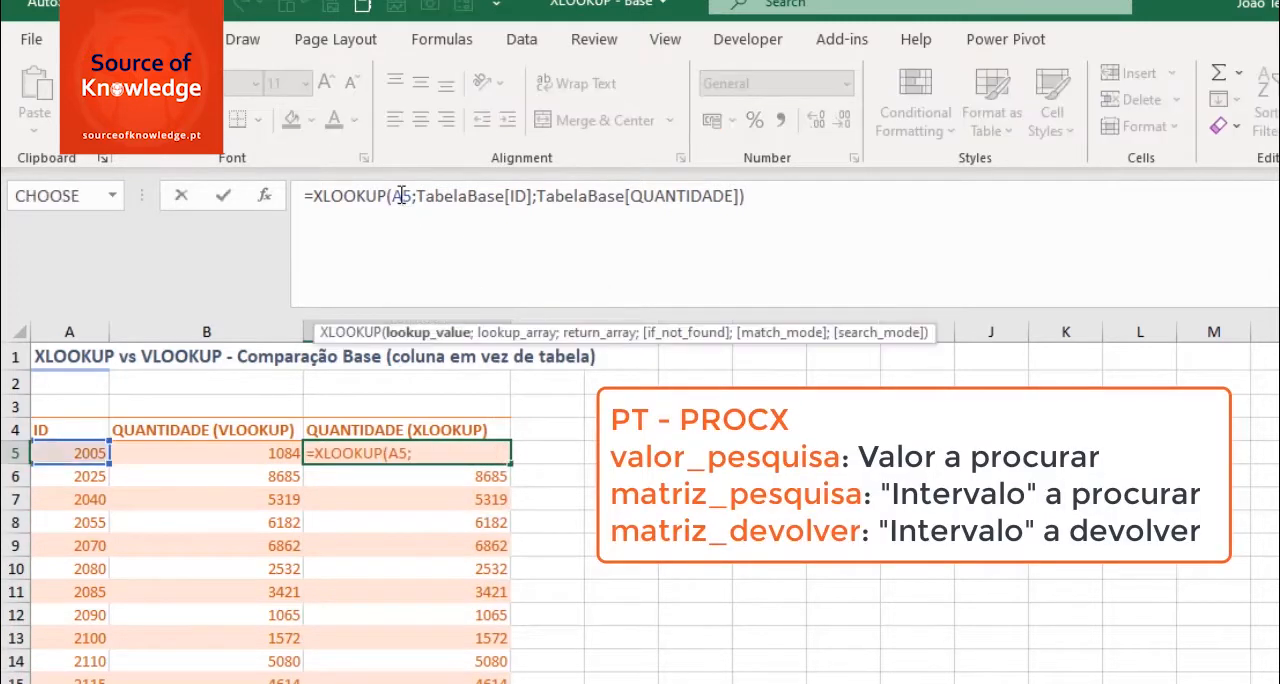
left_click(504, 334)
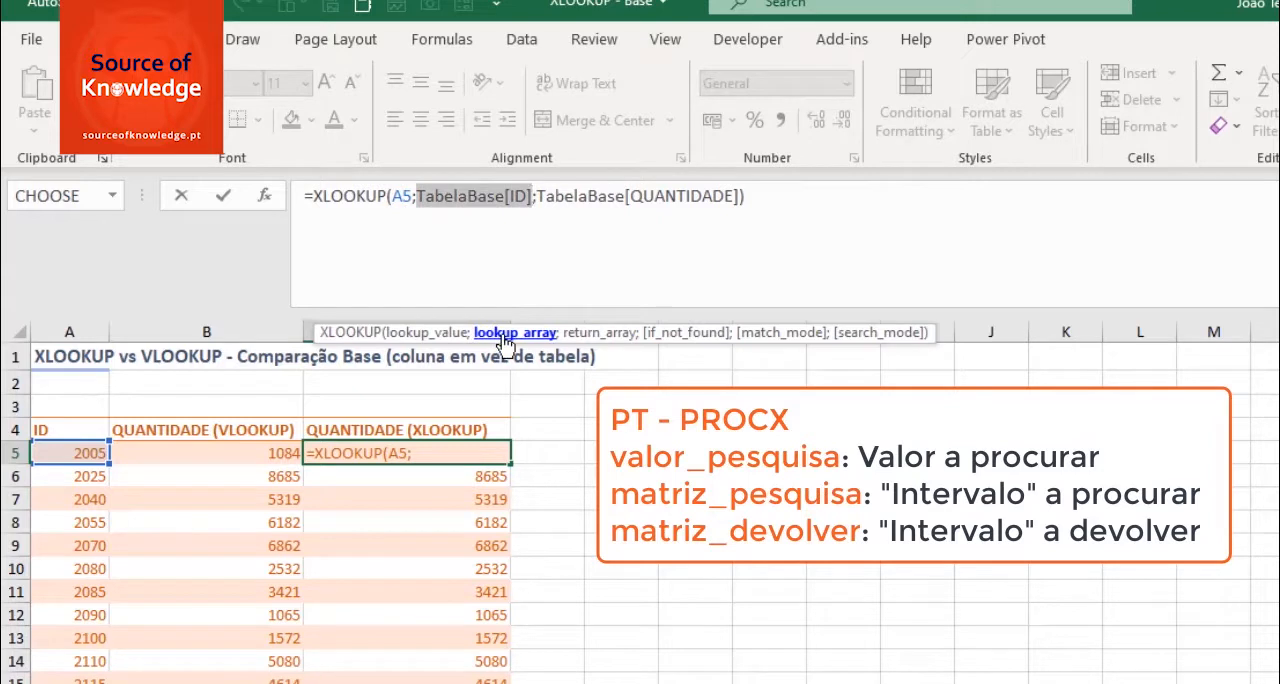
left_click(596, 334)
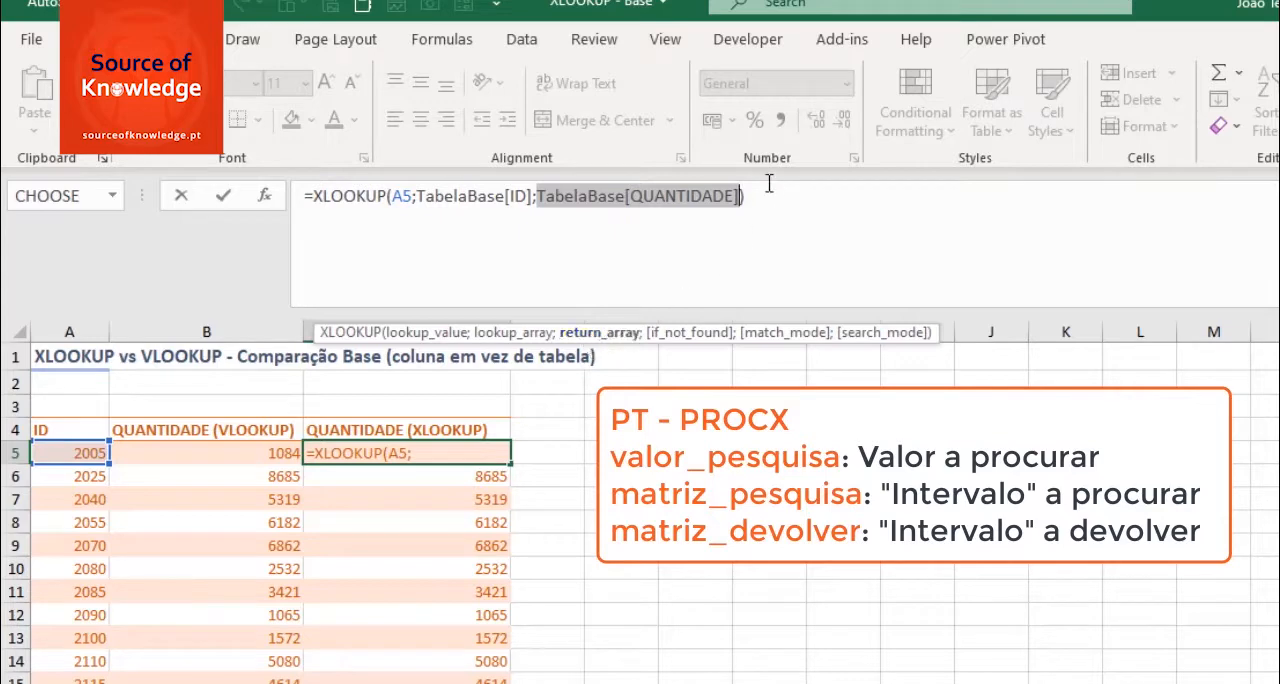
key("Return")
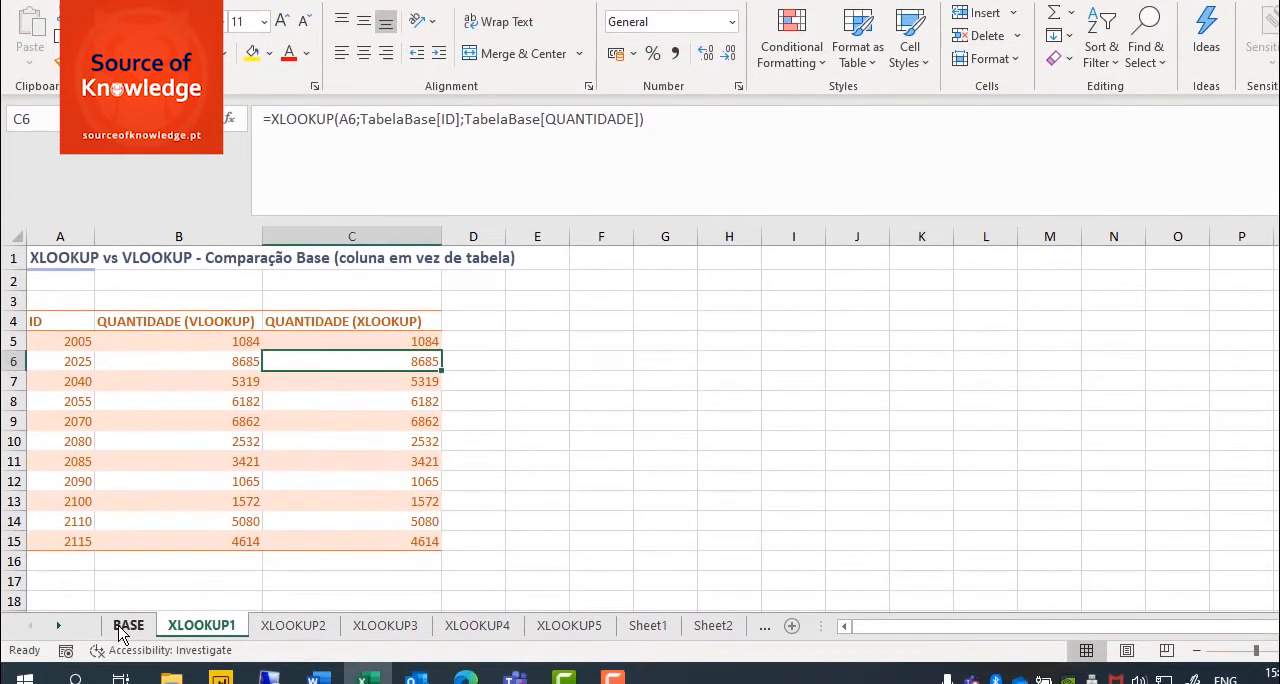
- On the BASE sheet, insert a new column between the ID and PRODUTO columns
left_click(121, 671)
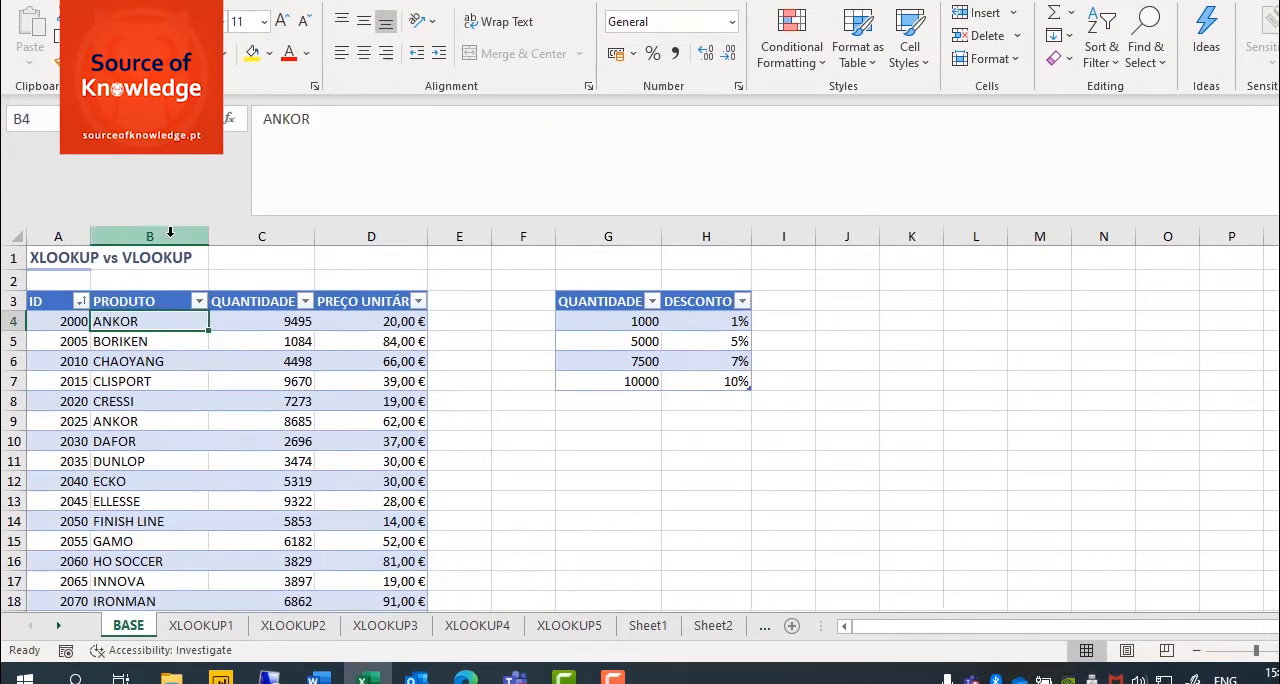
left_click(168, 232)
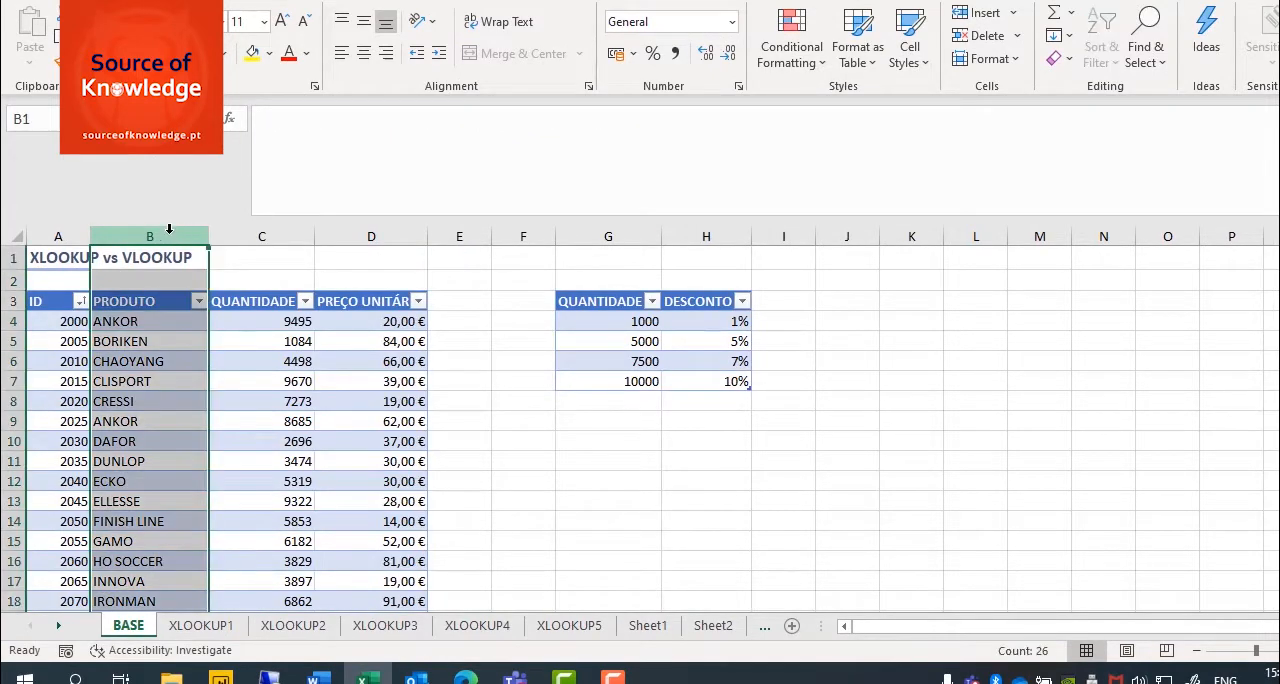
right_click(168, 232)
left_click(259, 400)
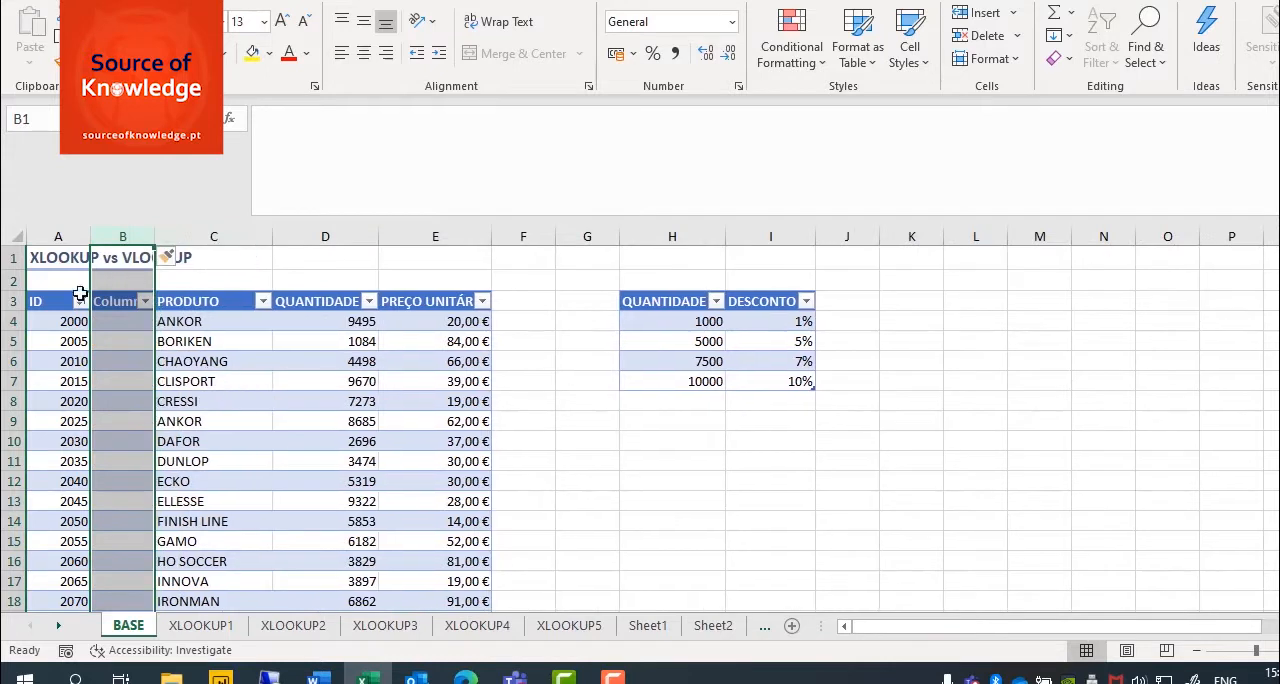
- Copy the CATEGORIA list in column T of the BASE sheet, from its header in T3 down to row 28
left_click_drag(905, 630, 1010, 645)
left_click(1234, 299)
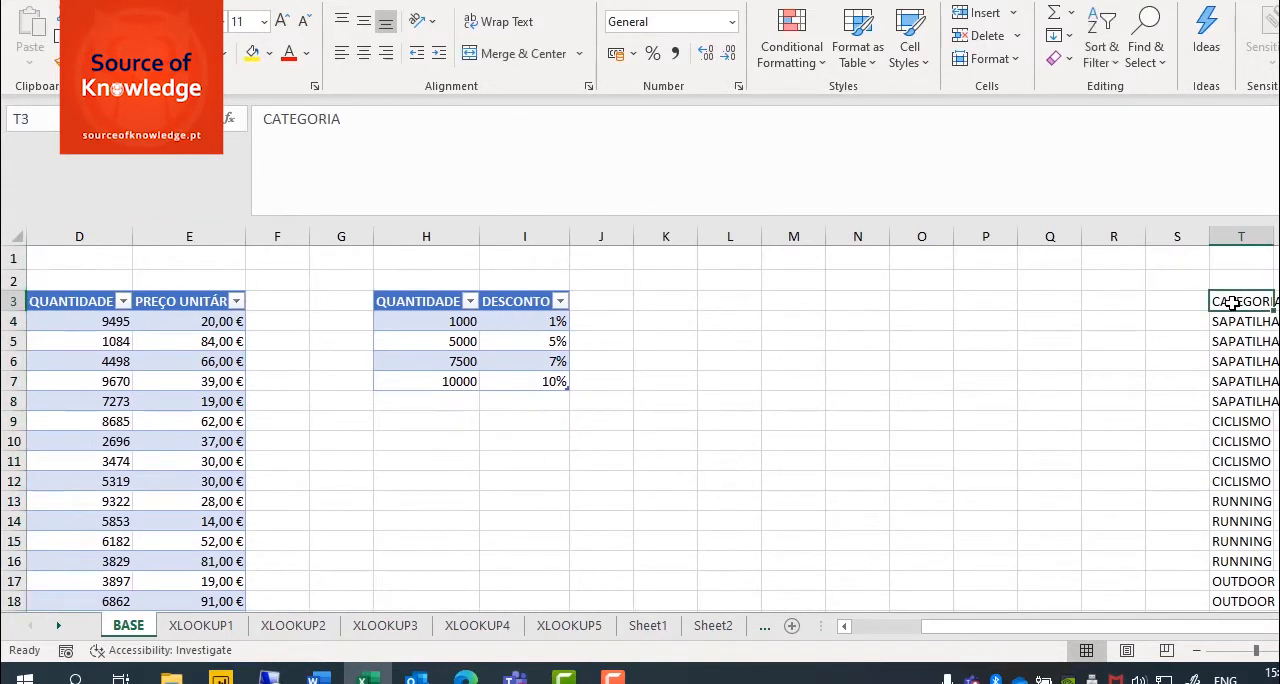
scroll(1228, 320, "down", 7)
left_click(1226, 370, "shift")
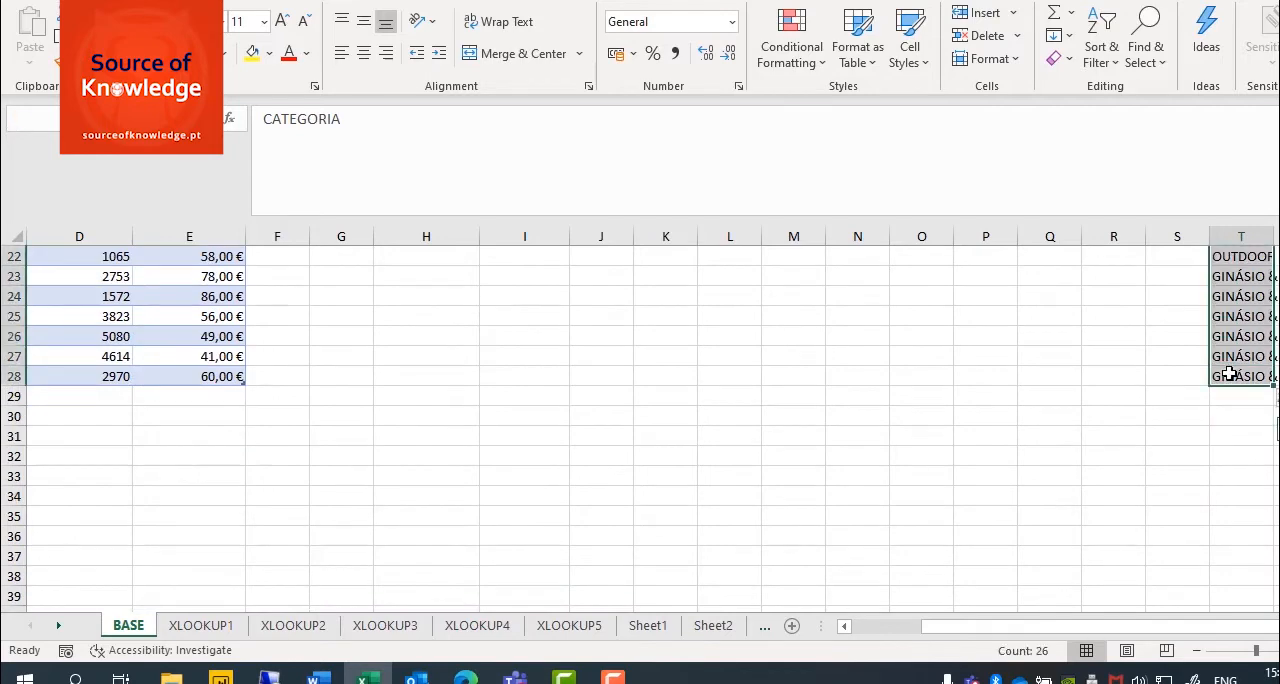
key("ctrl+c")
- Paste the copied list as values into the new table column starting at B3, and autofit the width of column B
left_click_drag(1108, 637, 990, 612)
scroll(134, 409, "up", 7)
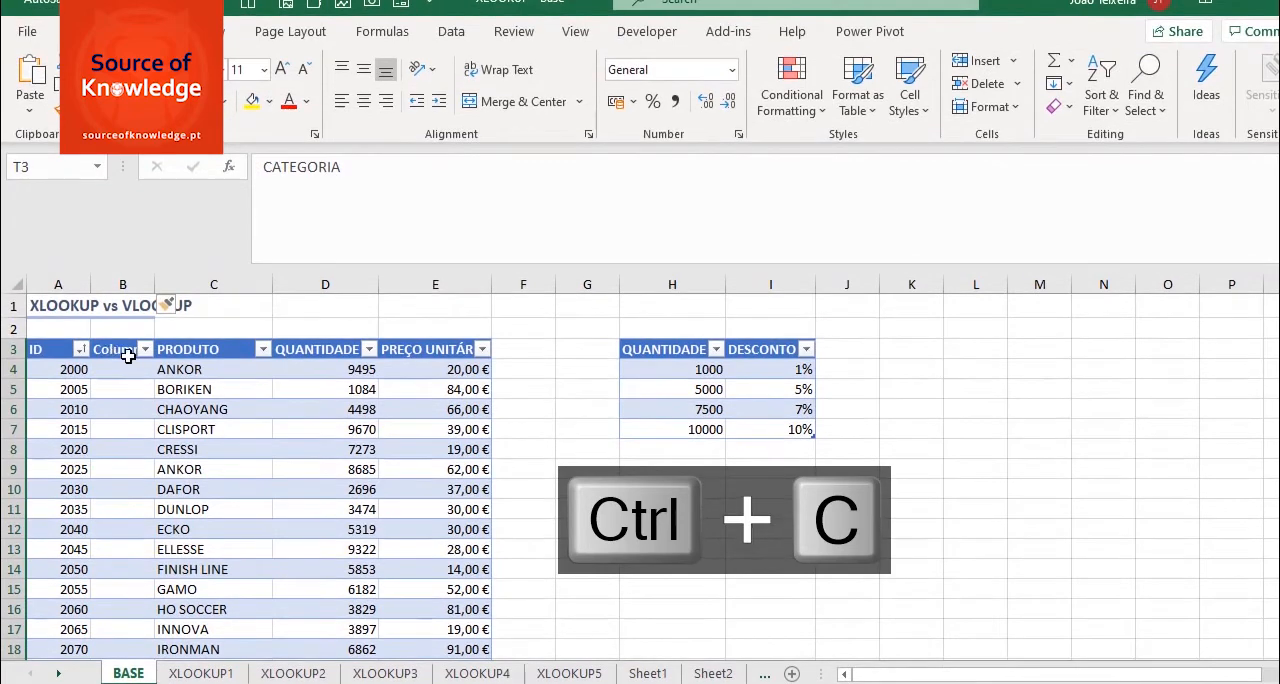
left_click(118, 304)
left_click(30, 108)
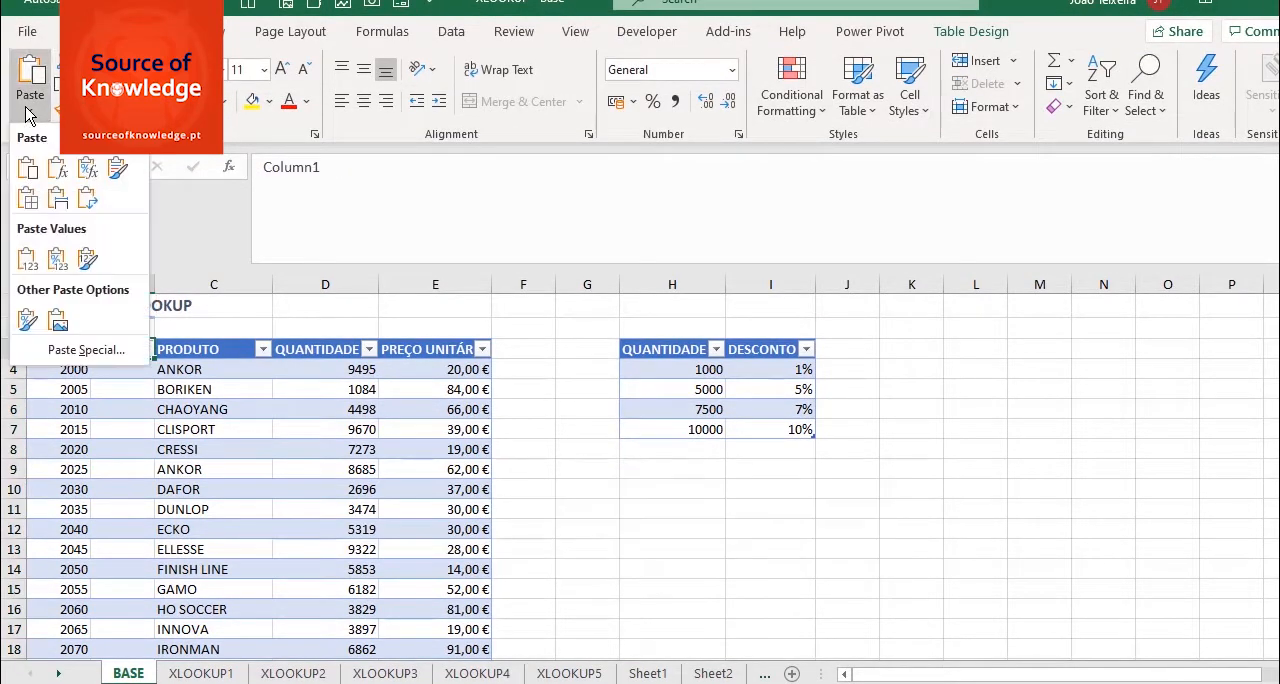
left_click(26, 257)
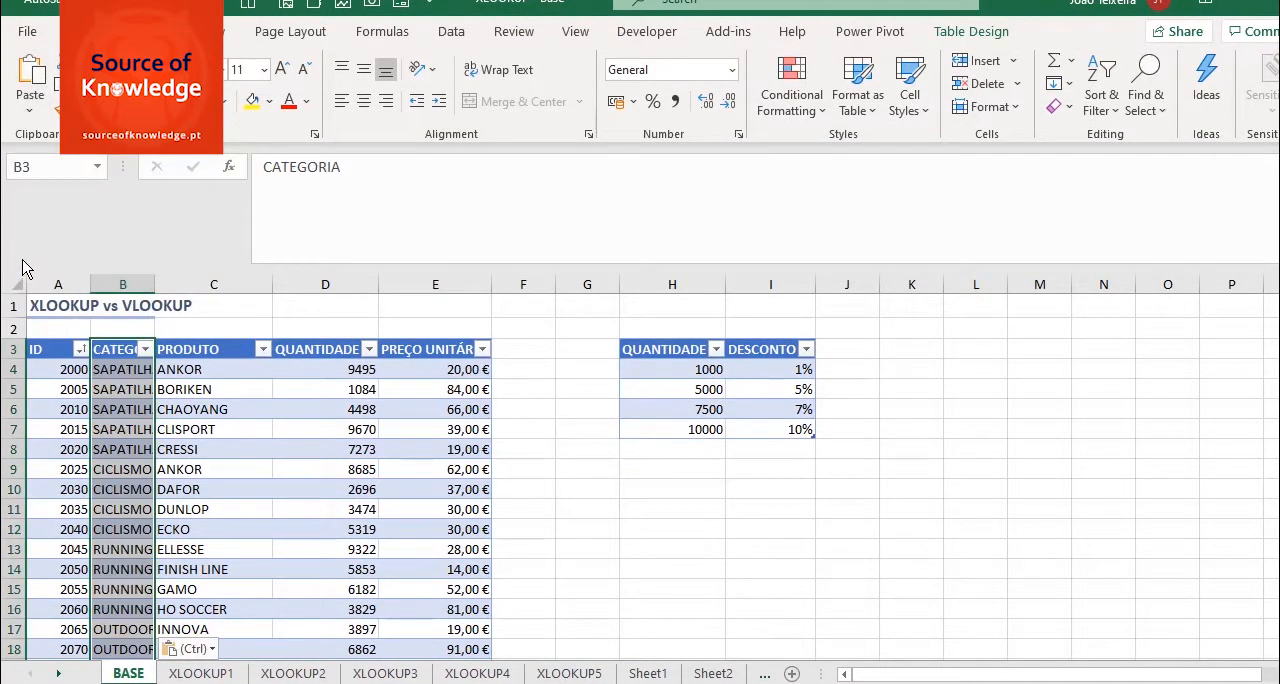
double_click(155, 282)
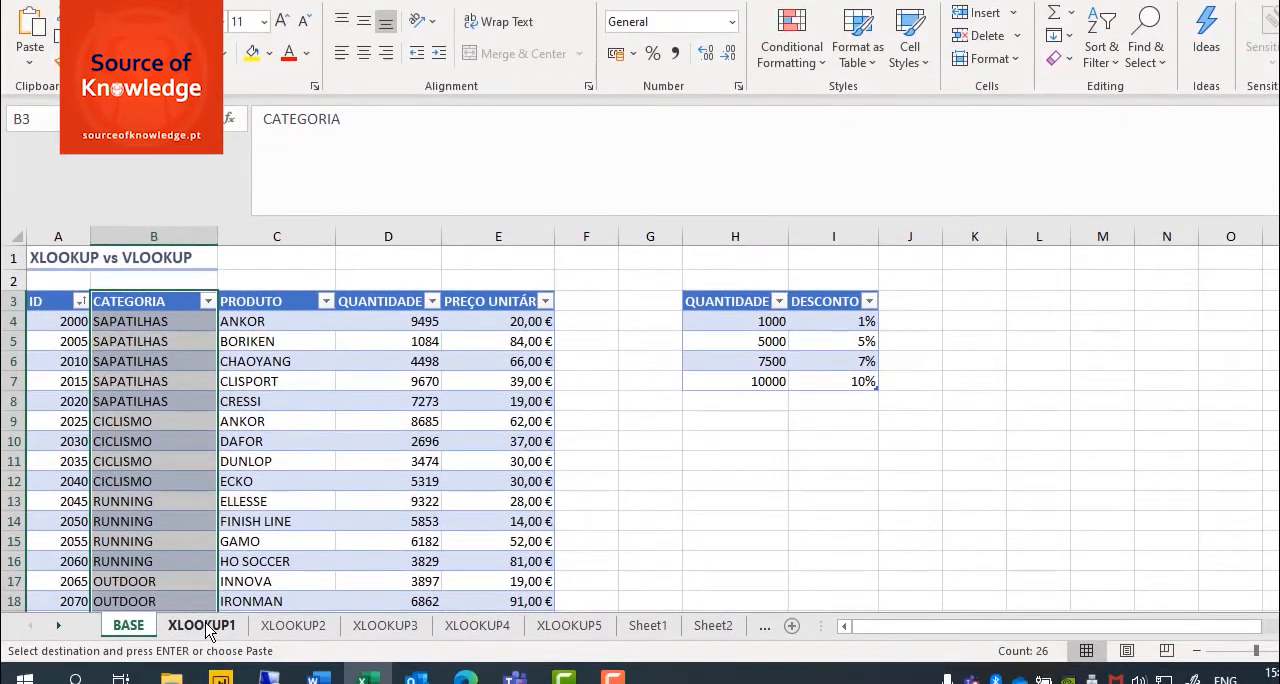
- Examine the VLOOKUP in B5 and the XLOOKUP in C5 on the XLOOKUP1 sheet against the column order of the BASE table
left_click(205, 627)
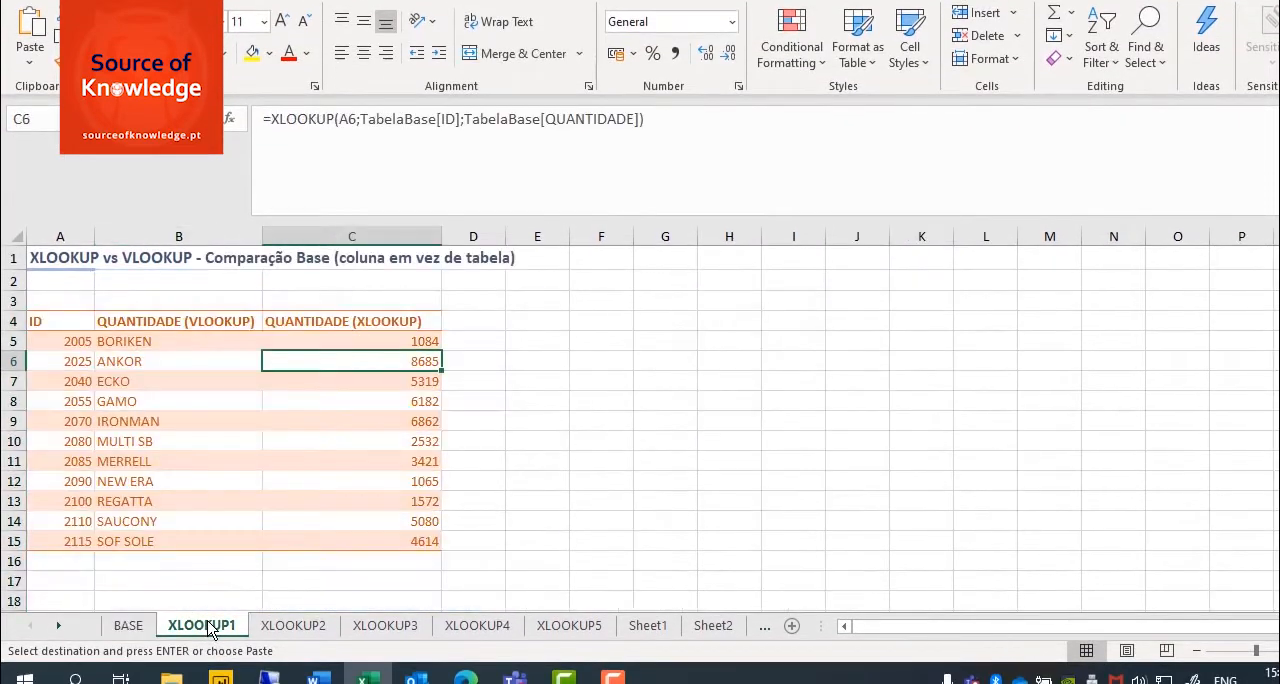
left_click(174, 341)
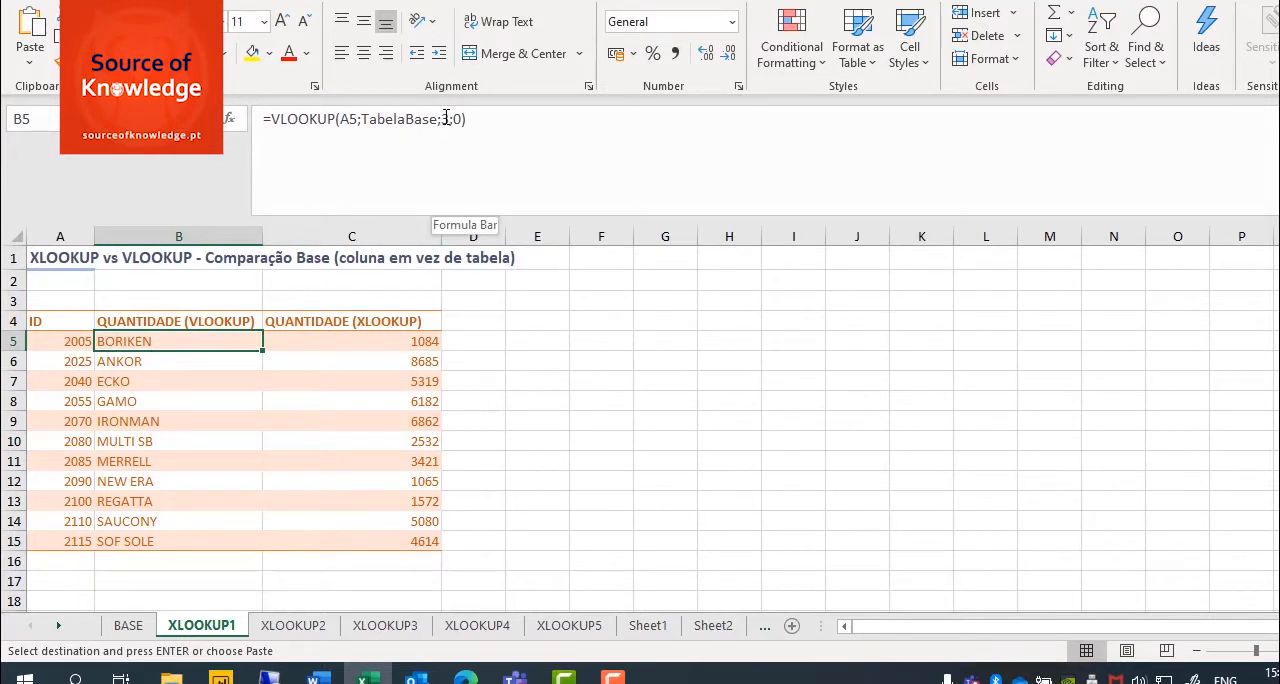
left_click(127, 625)
left_click(262, 330)
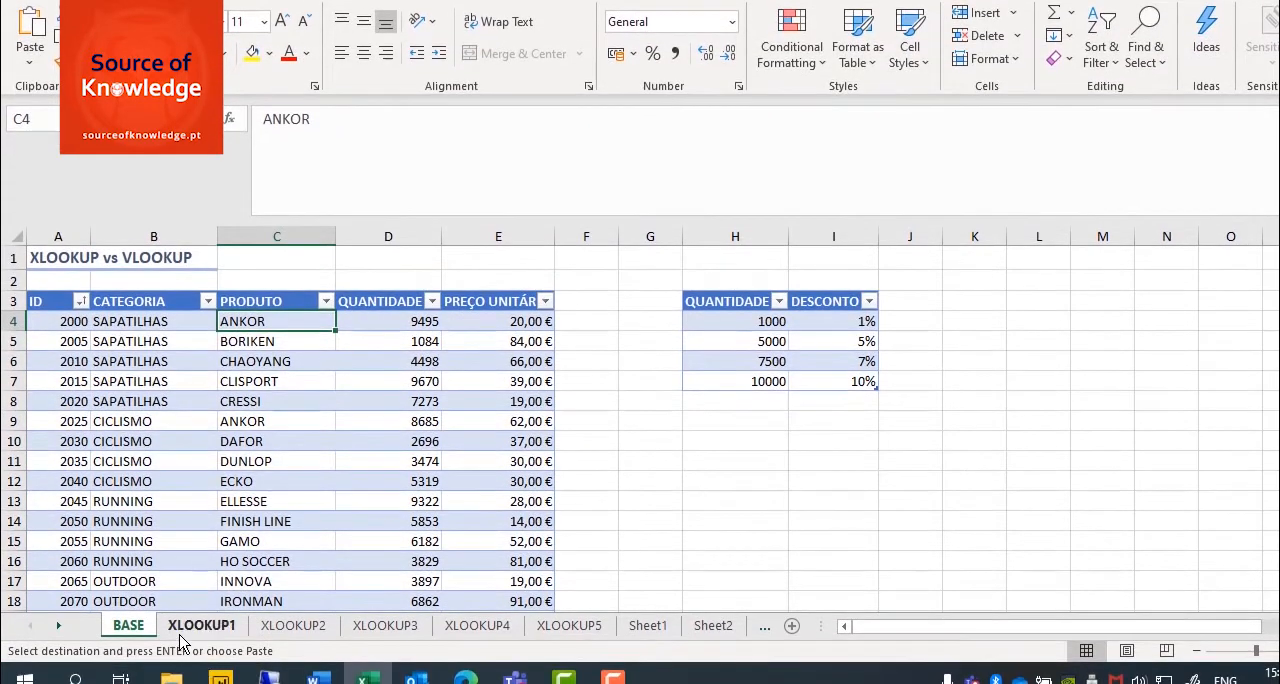
left_click(190, 638)
left_click(380, 343)
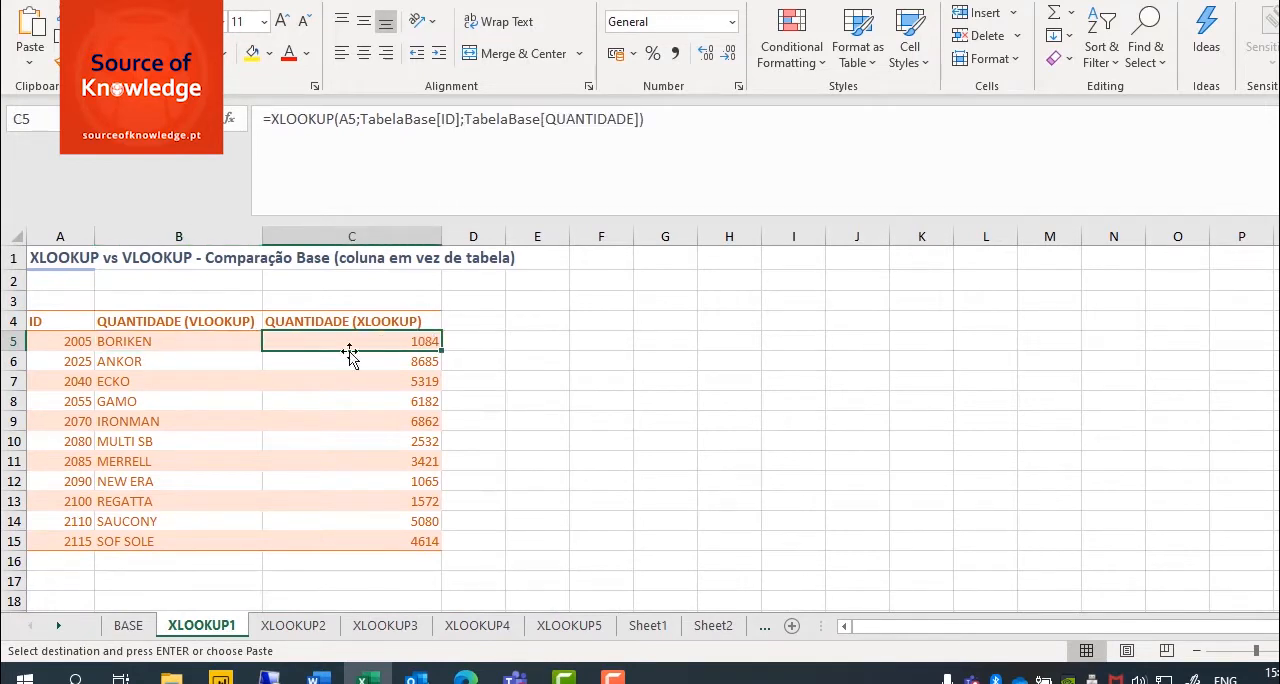
- Set the column index of the VLOOKUP formula in B5 to 4
left_click(148, 345)
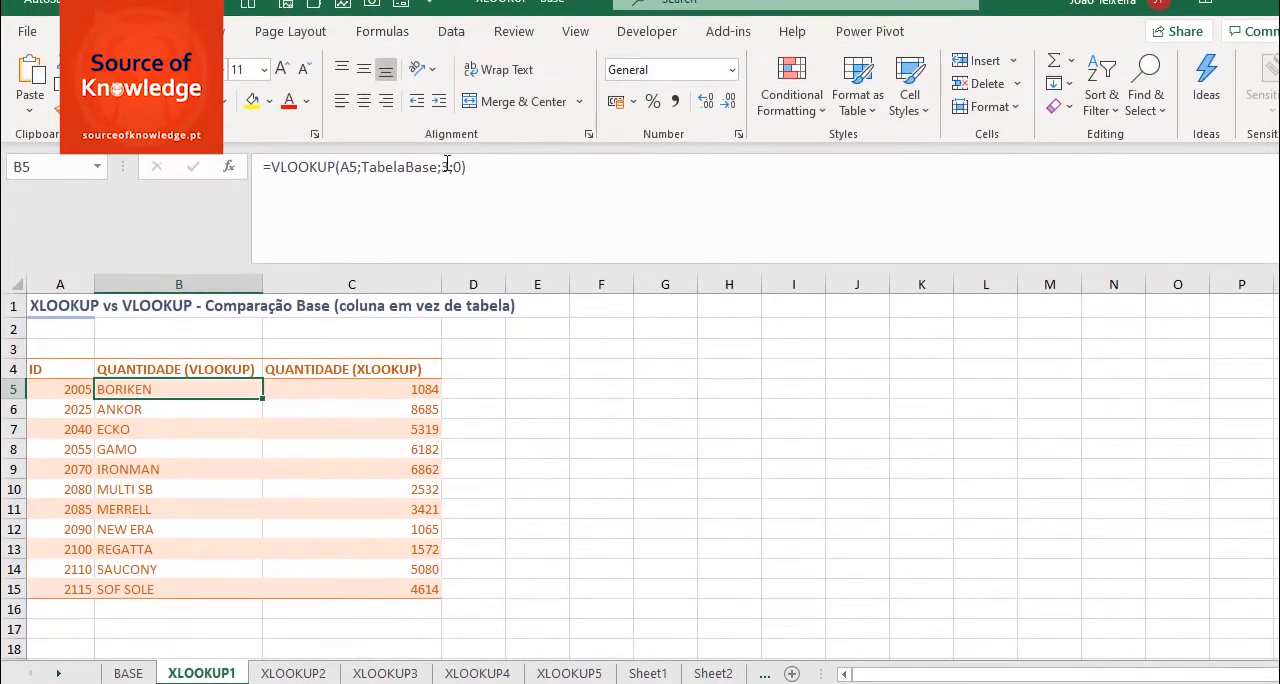
left_click(447, 152)
double_click(447, 167)
type("4")
key("Return")
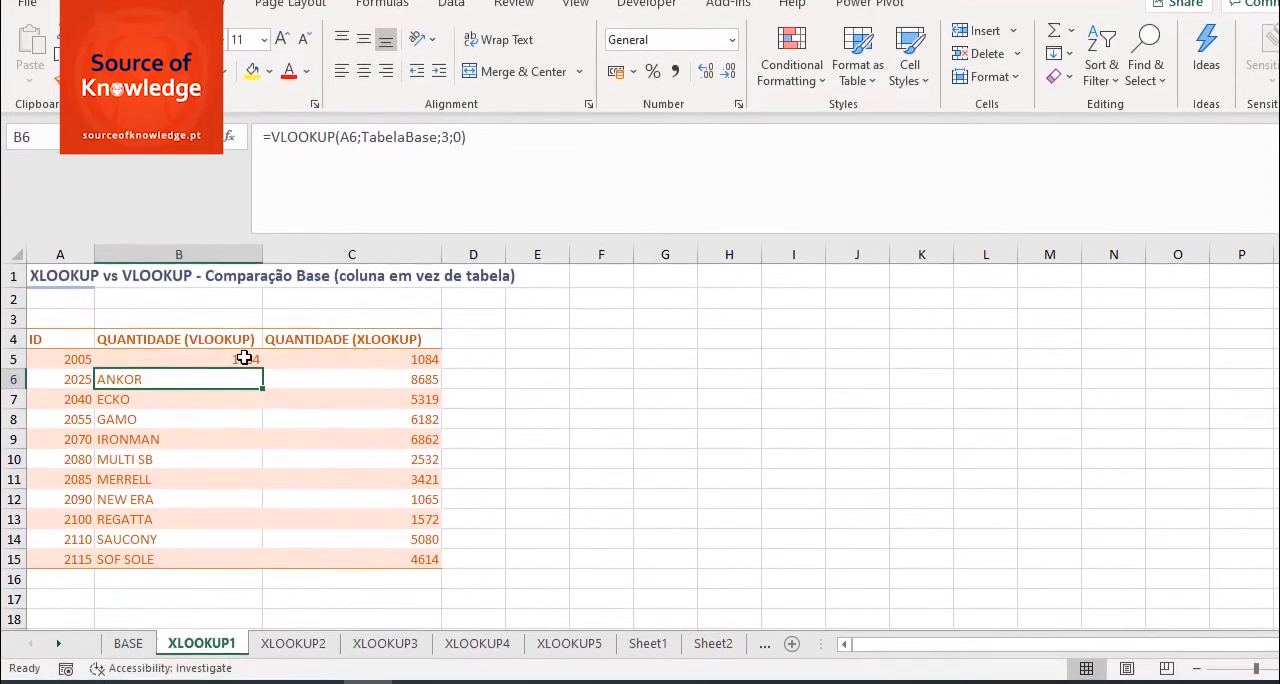
- Fill the VLOOKUP formula from B5 down to B15 without formatting, and compare it with the XLOOKUP formula in C5
left_click(256, 393)
left_click_drag(260, 348, 258, 562)
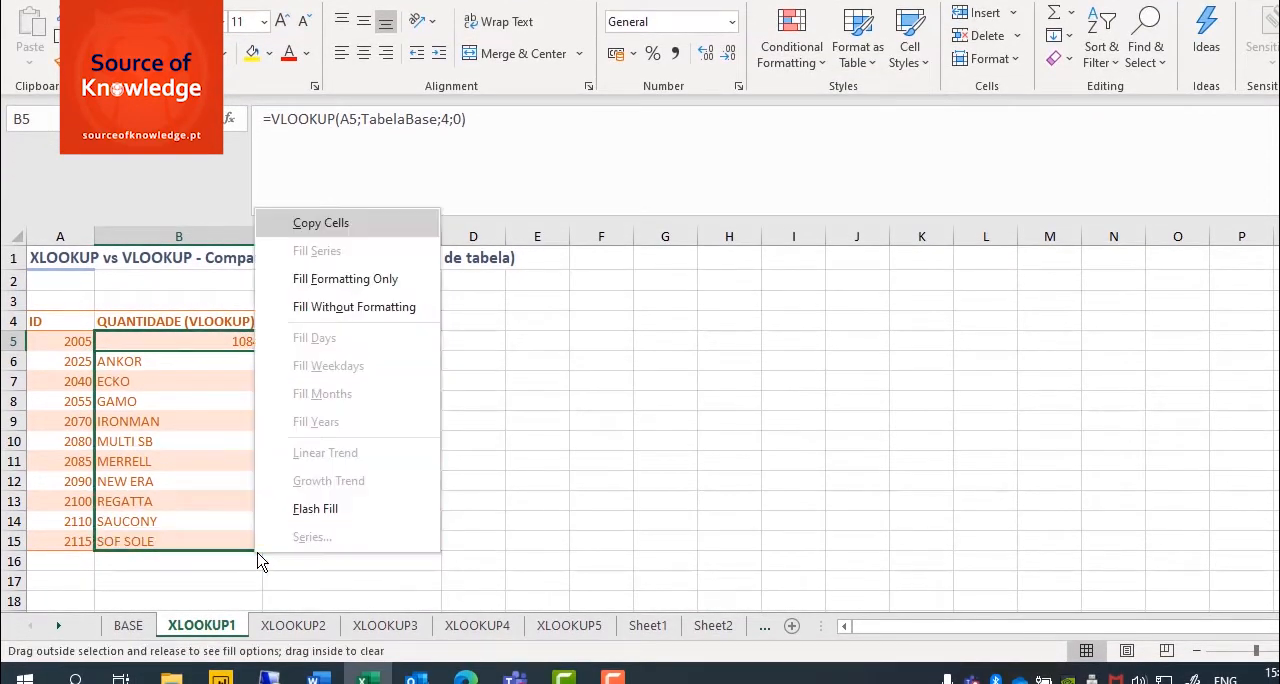
left_click(400, 307)
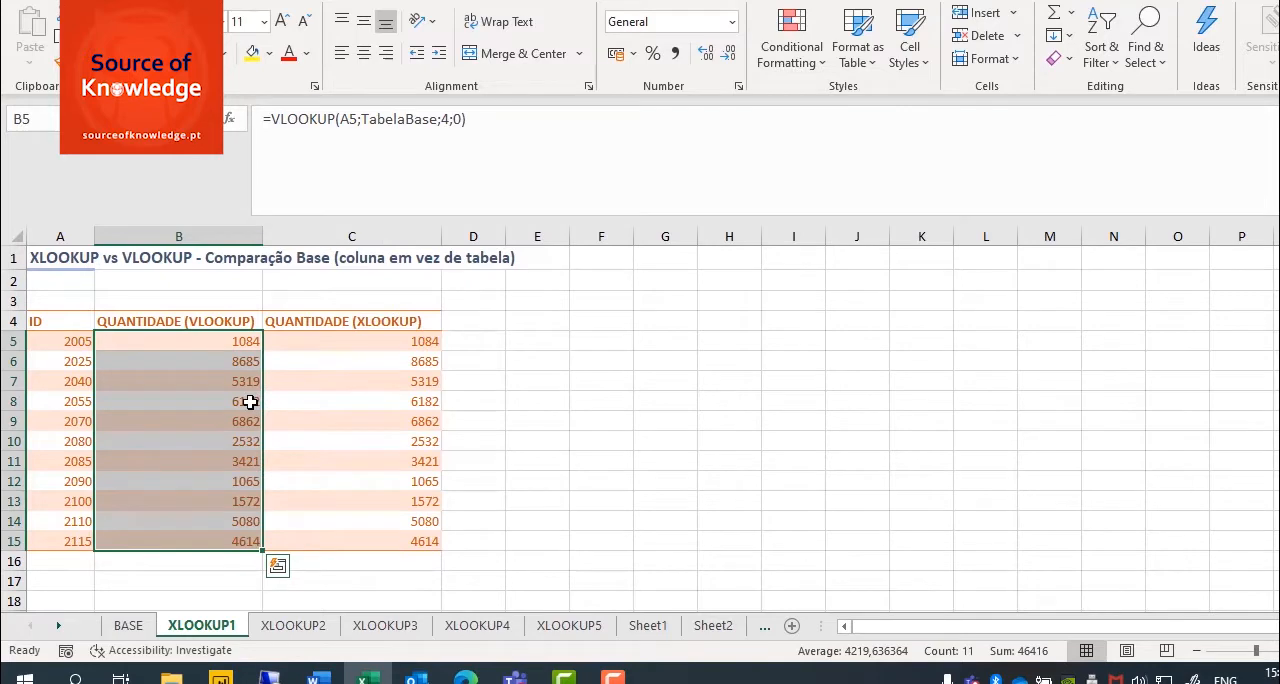
left_click(366, 345)
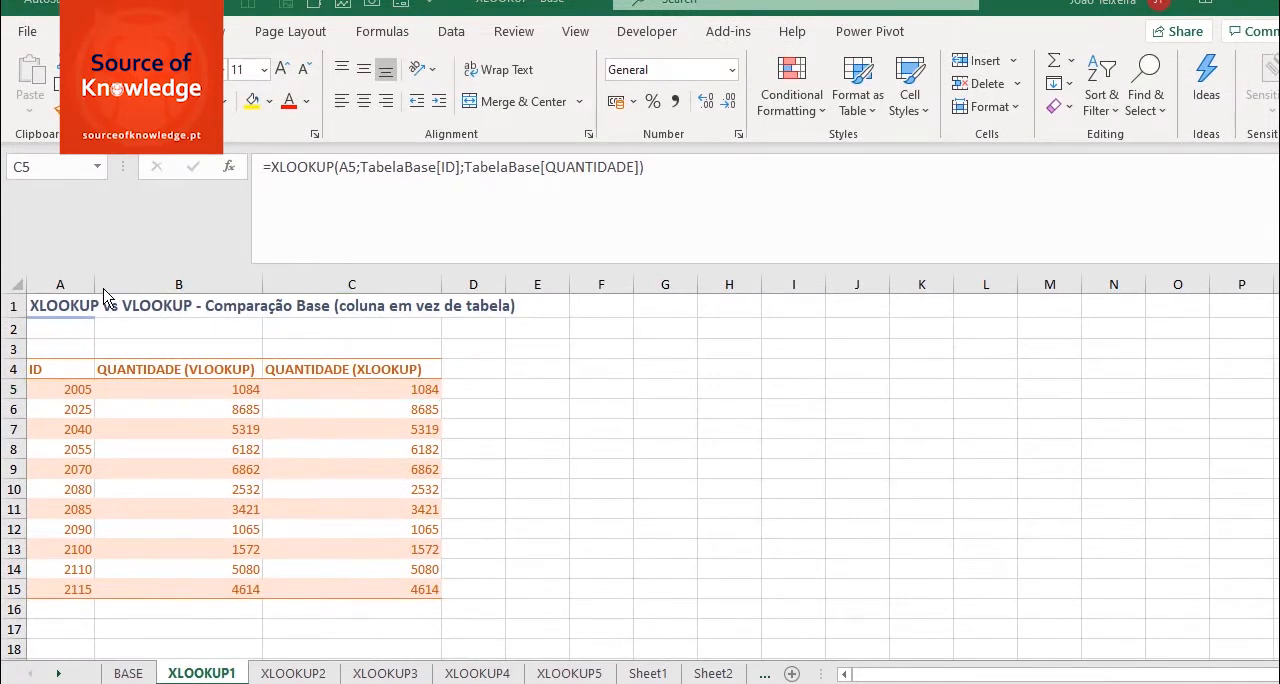
- On the XLOOKUP2 sheet, enter =VLOOKUP(A5;TabelaBase;4;0) in B5
left_click(283, 674)
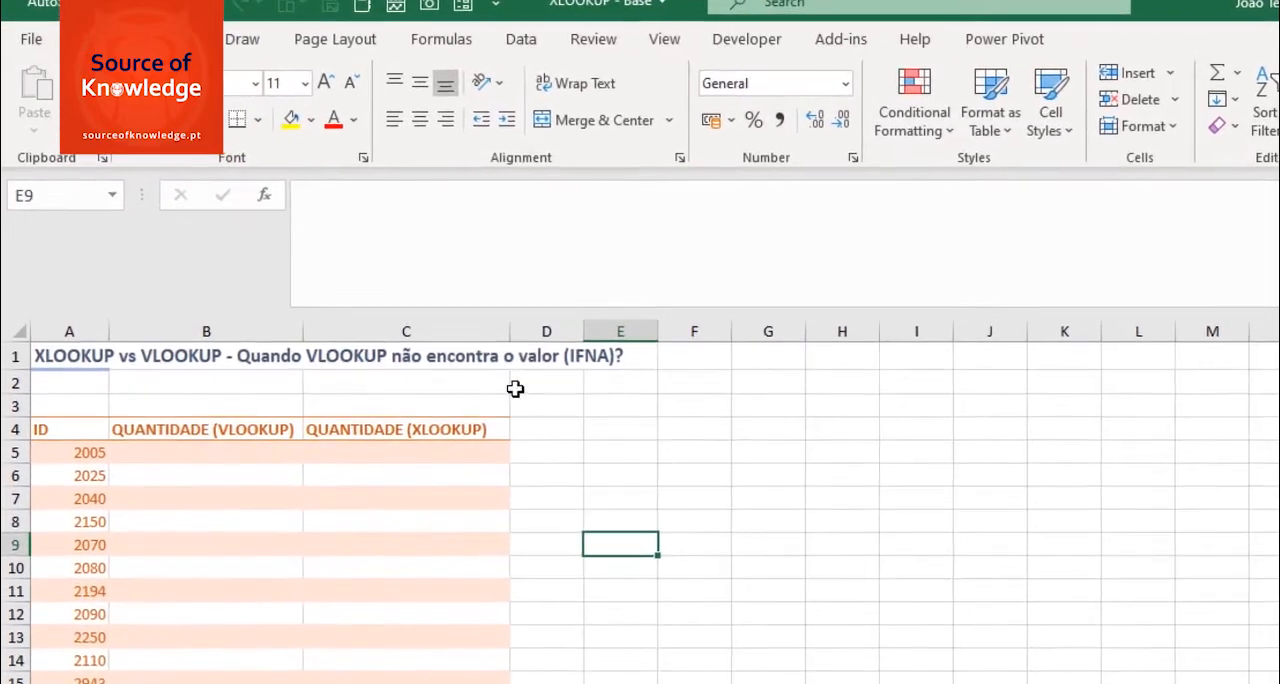
left_click(259, 457)
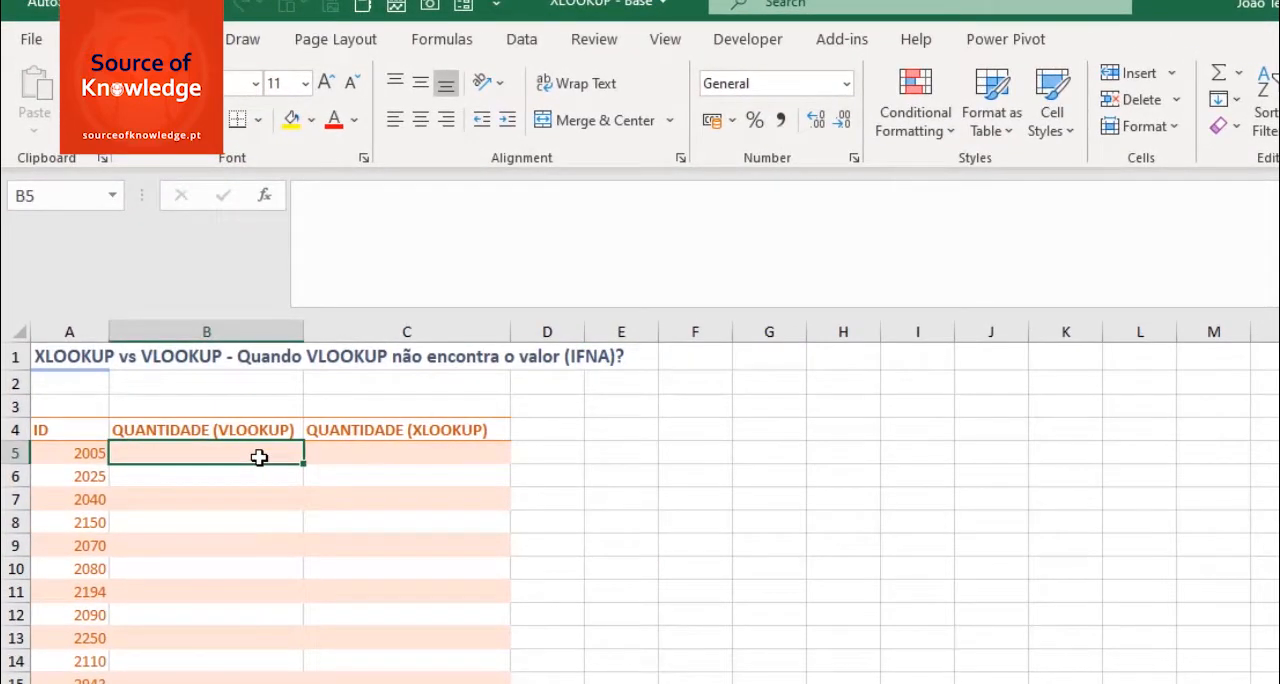
type("=VLOOKUP(")
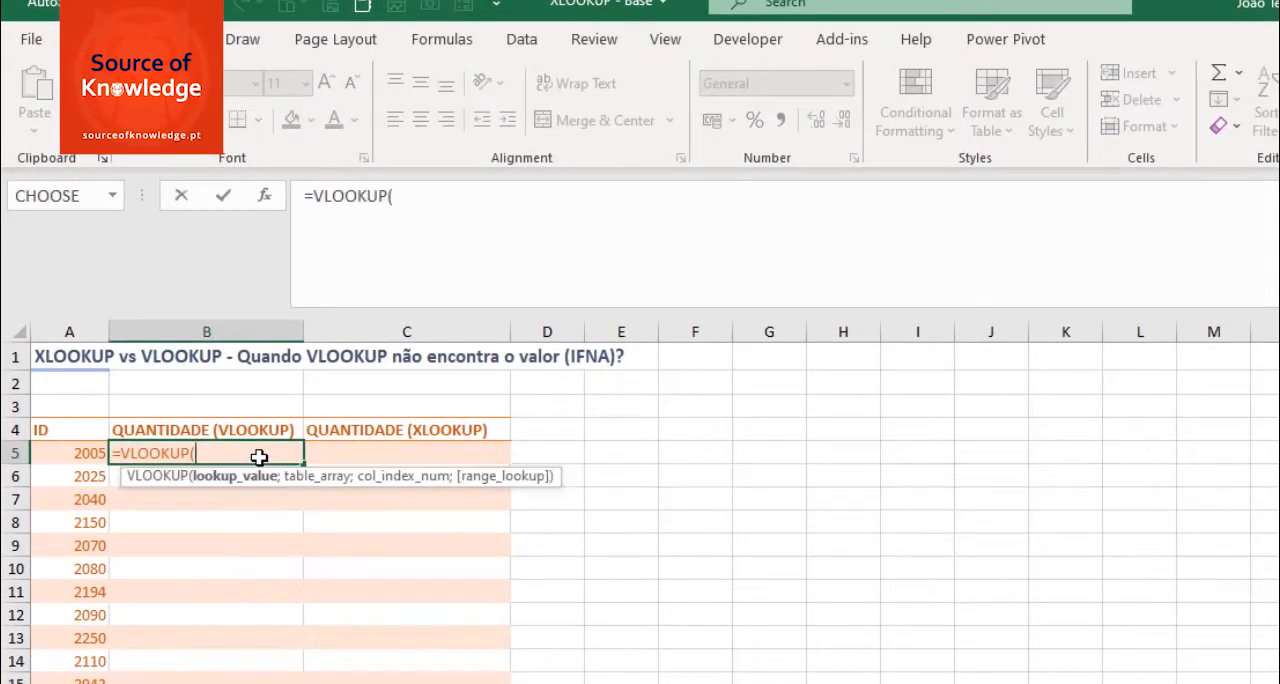
left_click(84, 453)
type(";")
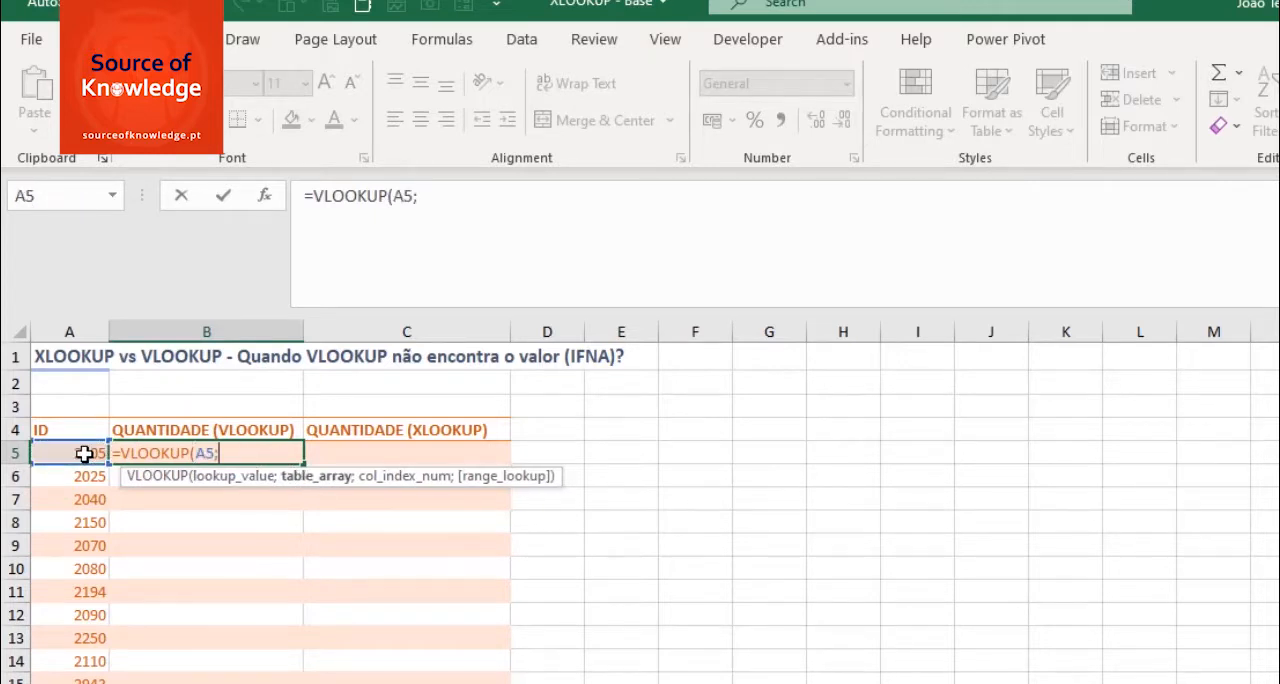
type("tabe")
key("Tab")
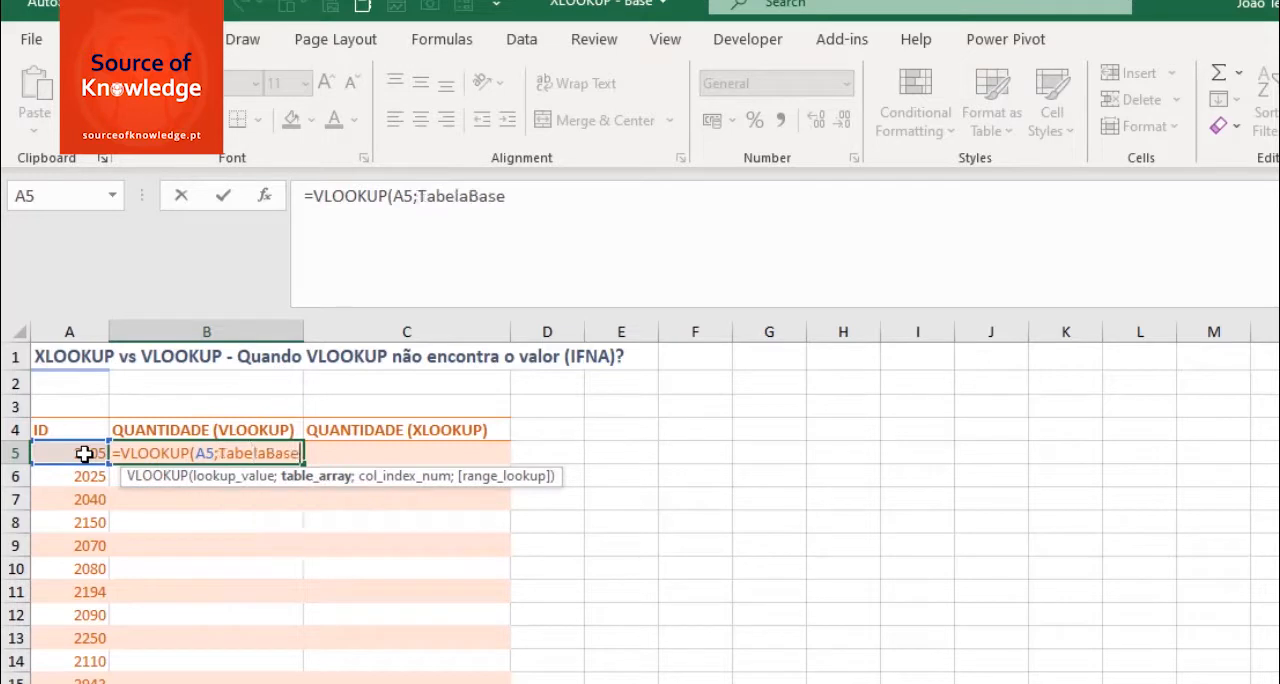
type(";")
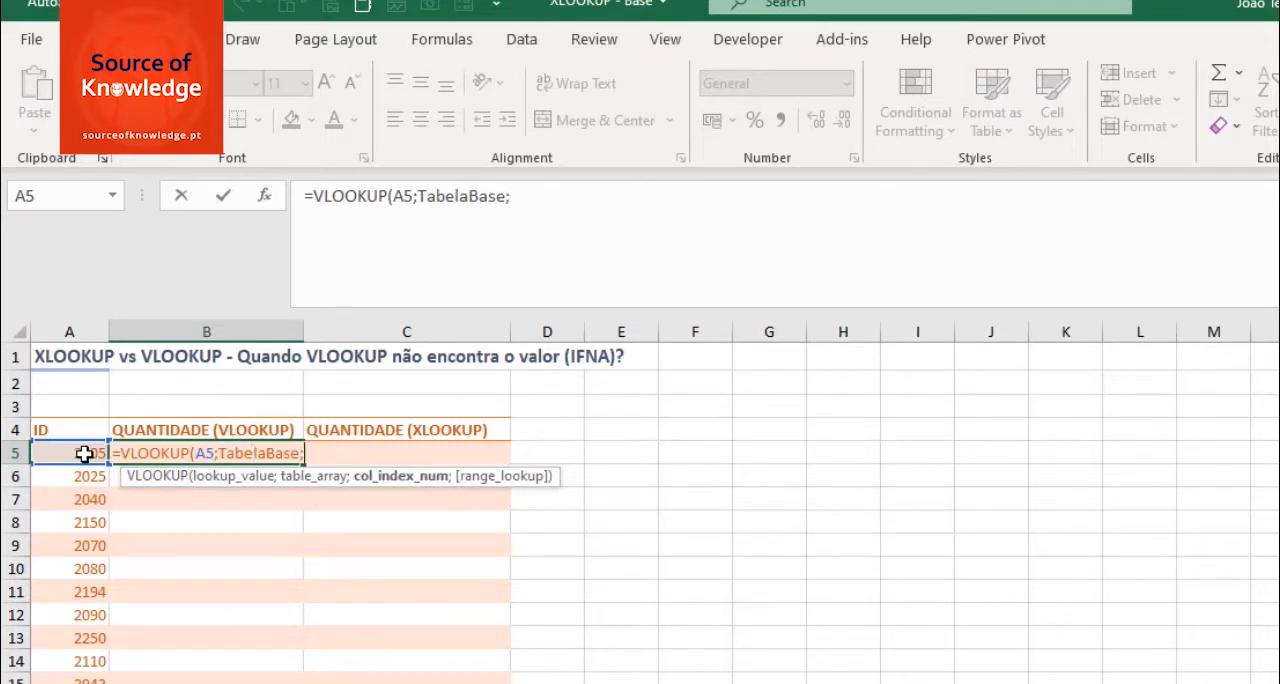
type("4;0")
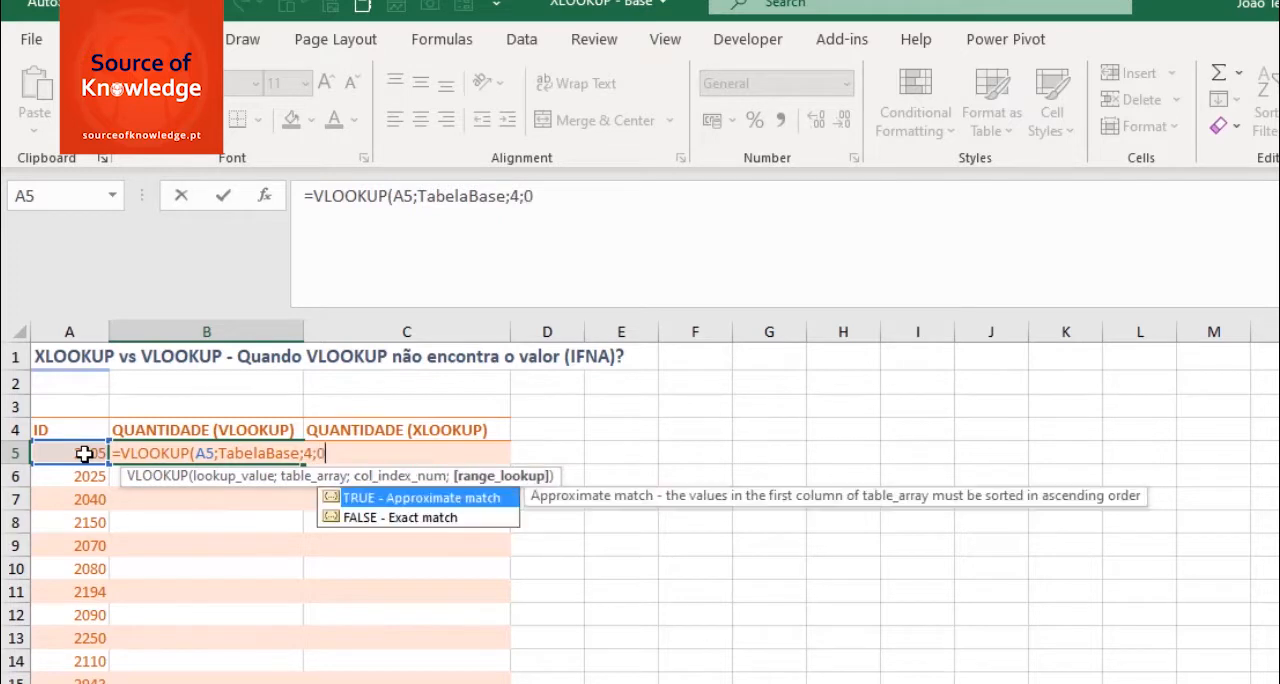
type(")")
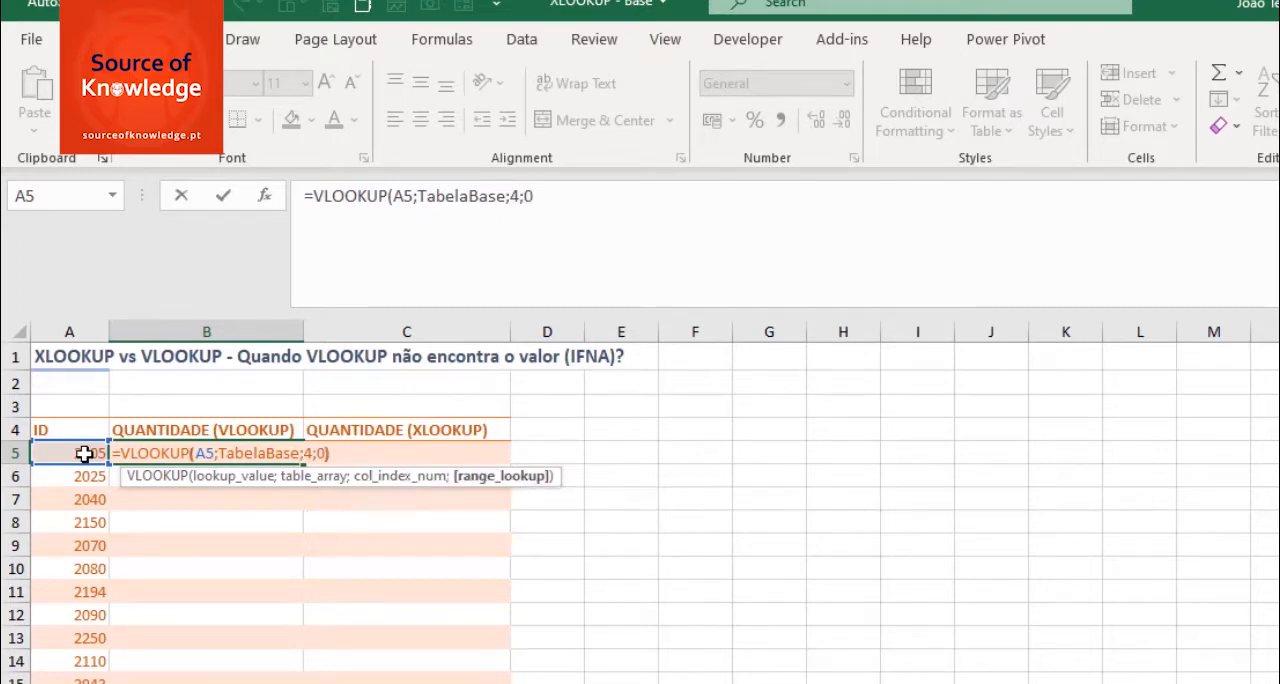
key("Return")
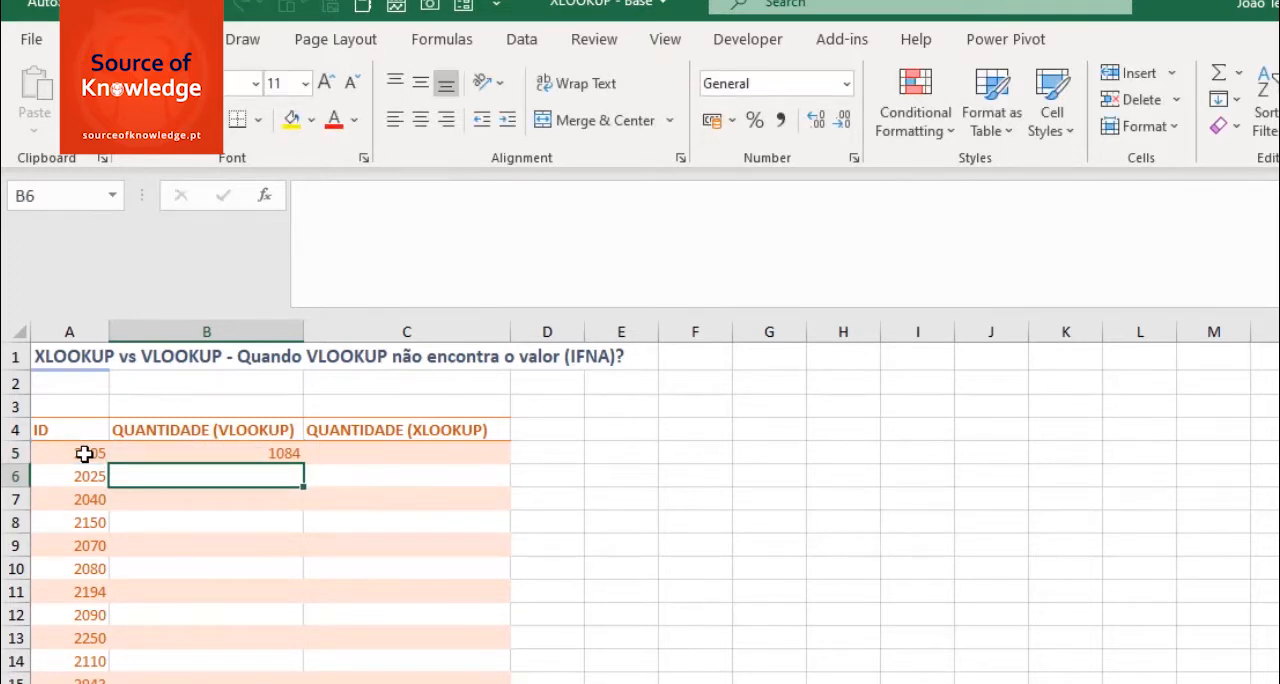
- Fill the VLOOKUP formula from B5 down the remaining ID rows without formatting
left_click(220, 452)
left_click_drag(305, 464, 304, 680)
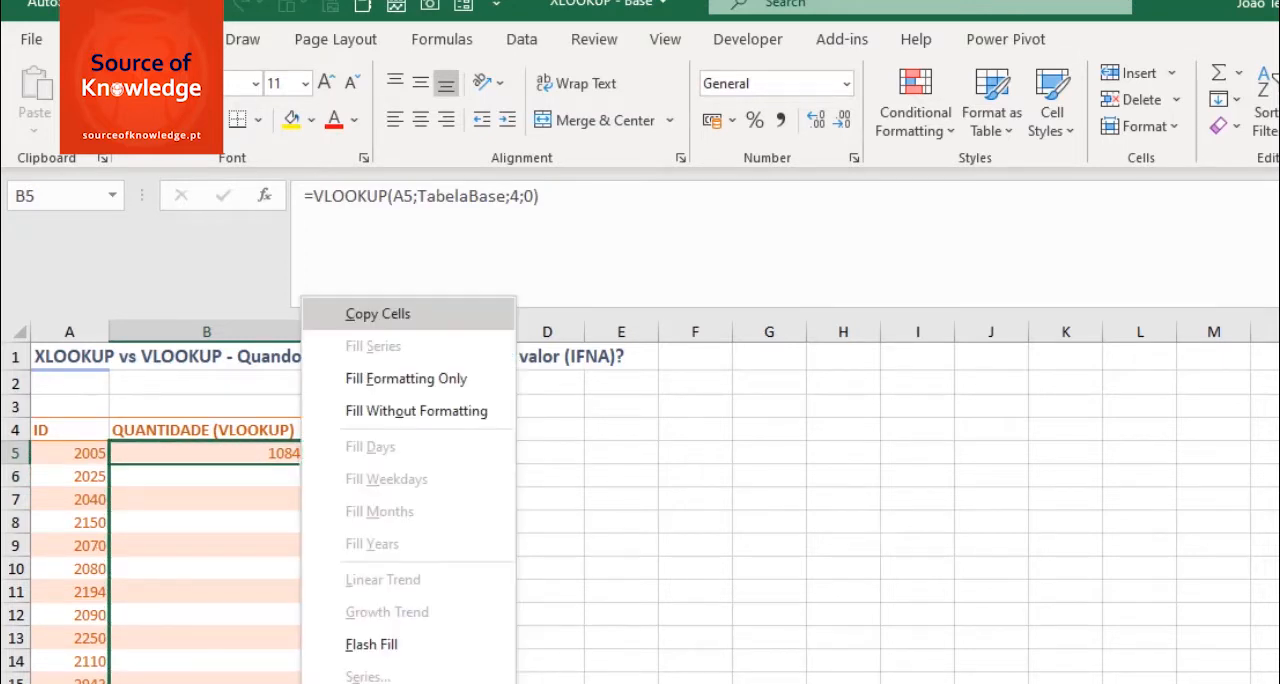
left_click(416, 411)
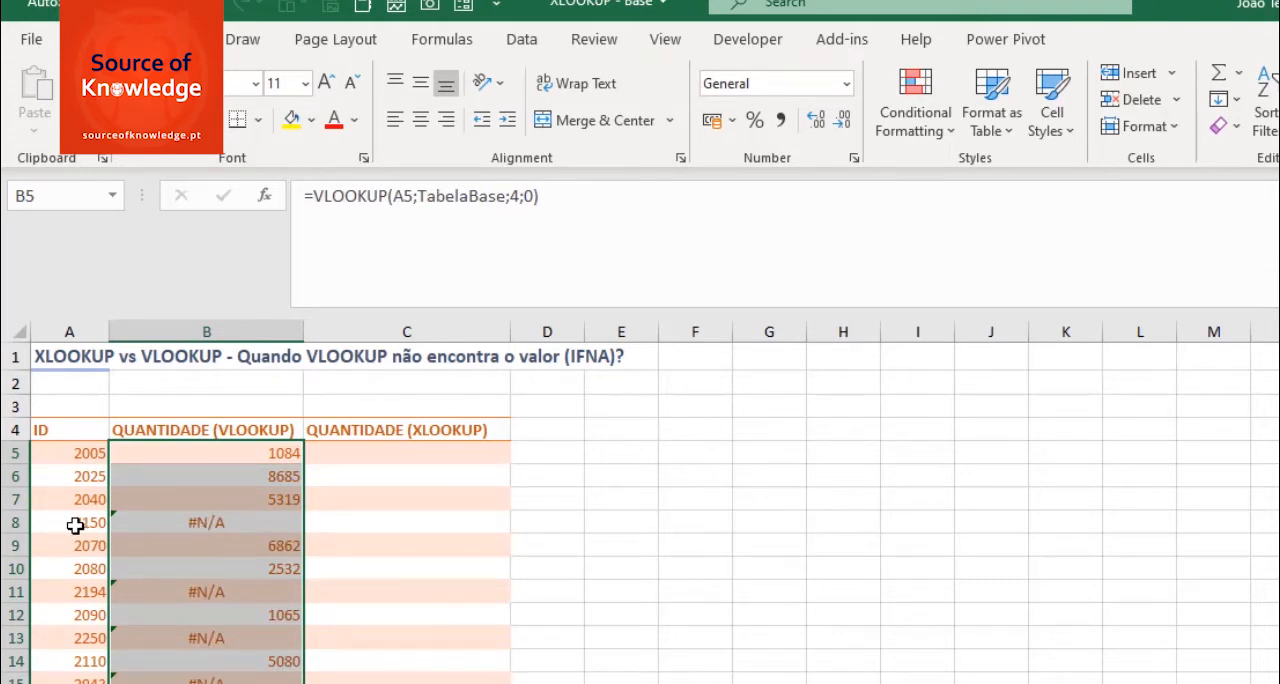
- Wrap the VLOOKUP in B5 in an IFNA function that returns "Produto Não Existe" when the ID is not found
left_click(195, 453)
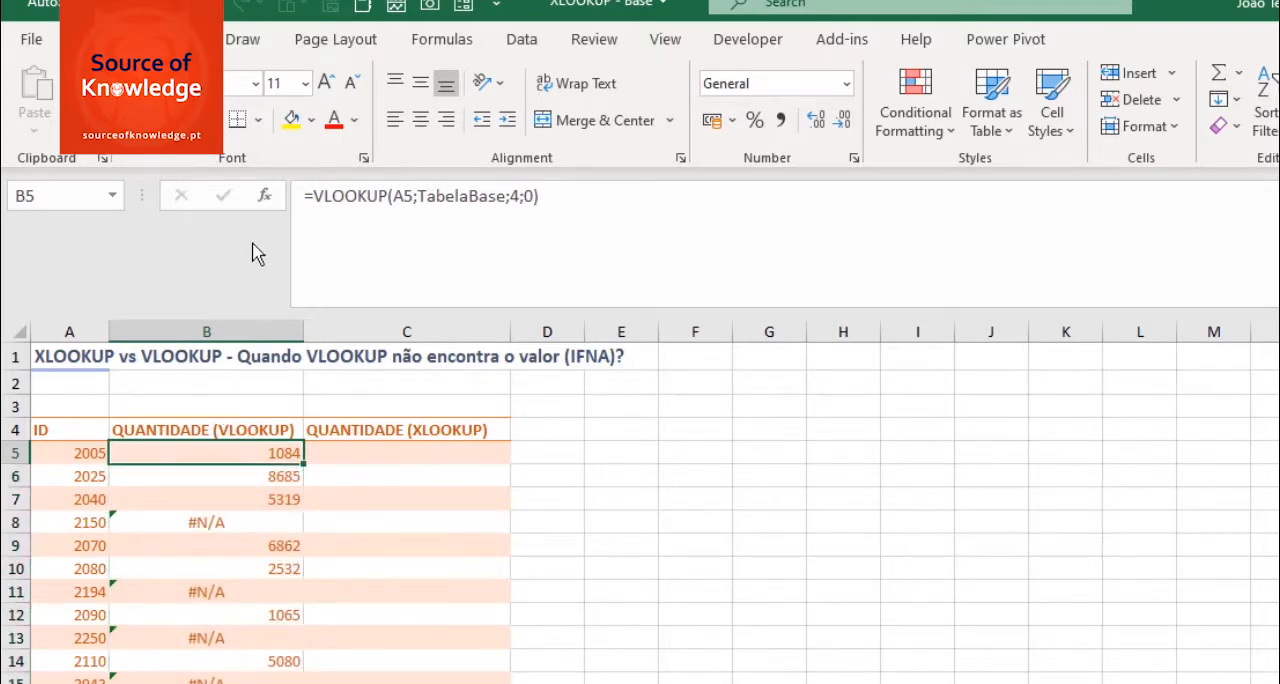
left_click(315, 195)
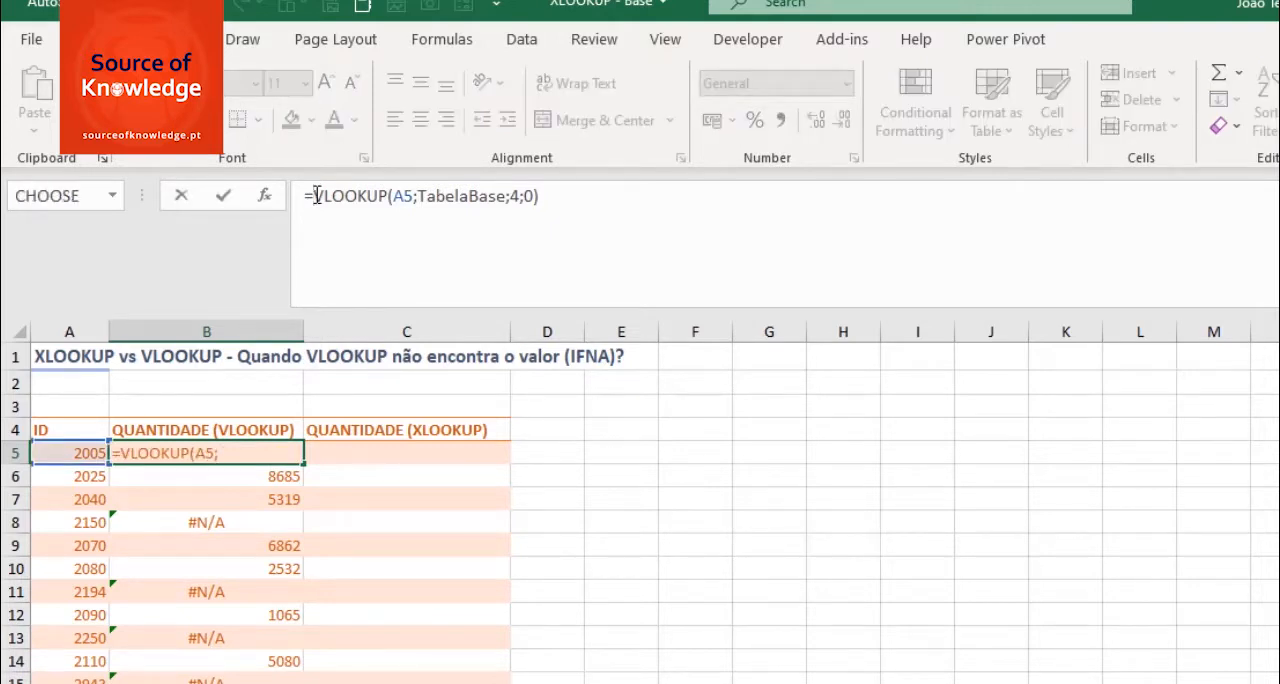
type("IF(")
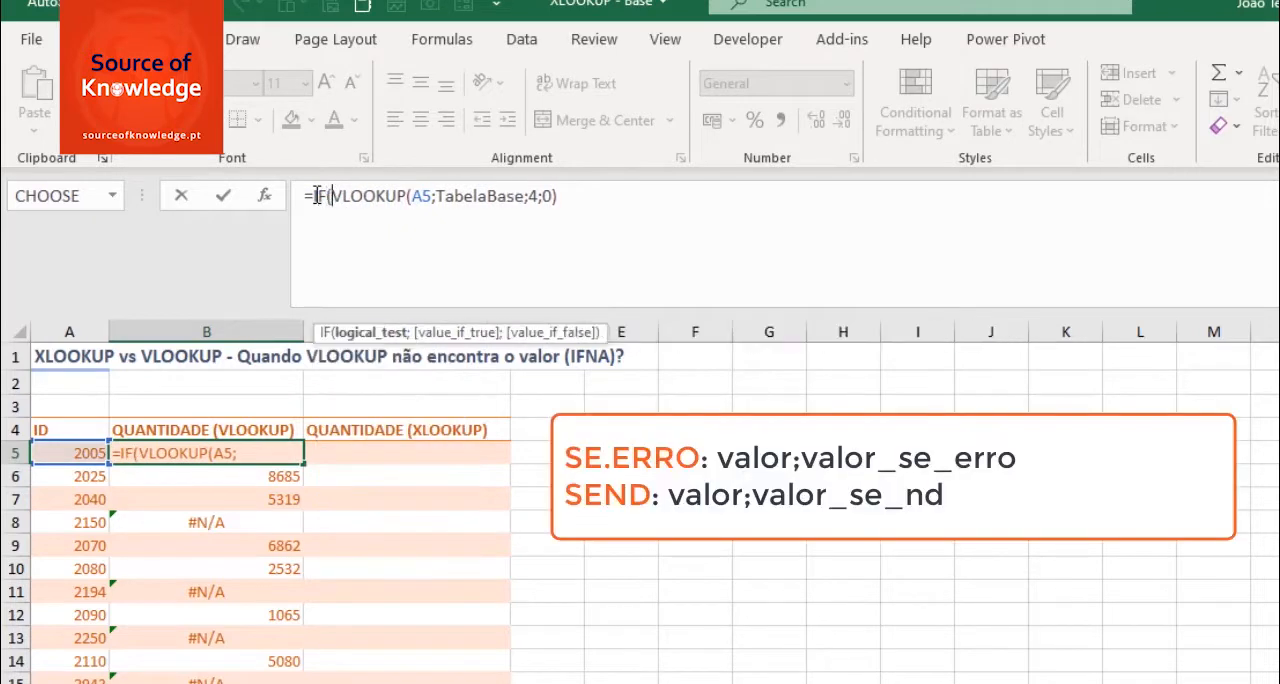
key("BackSpace")
type("NA")
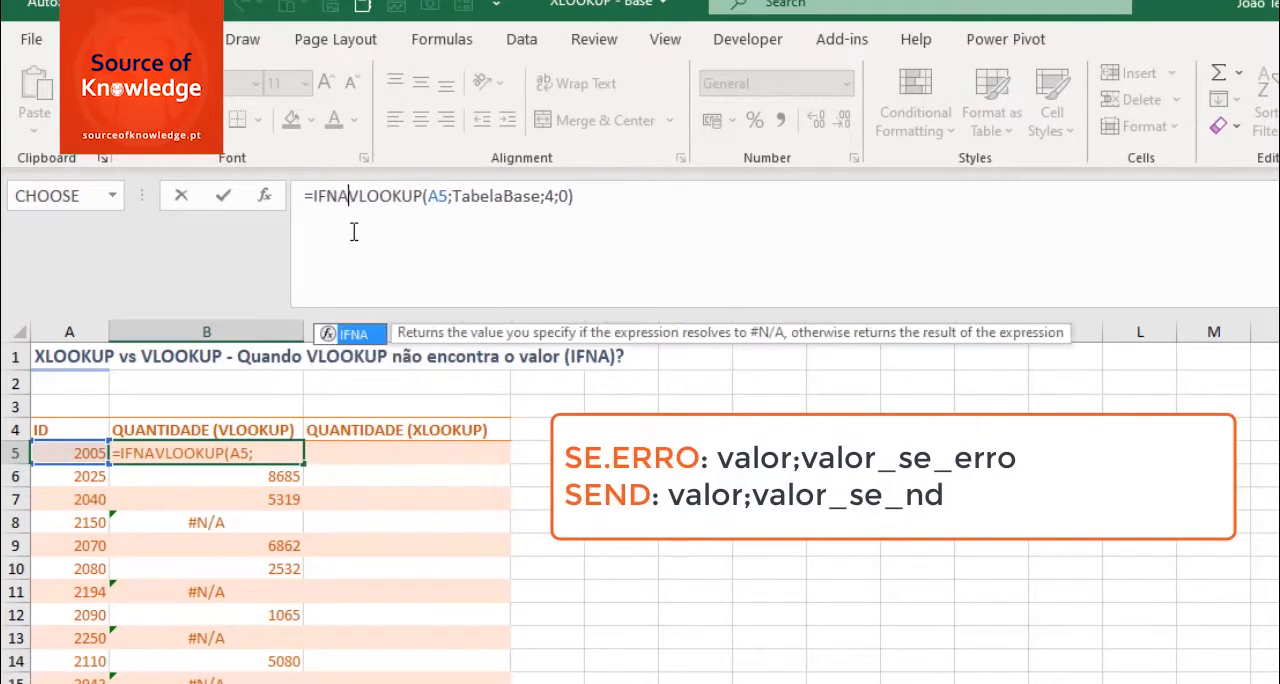
type("(")
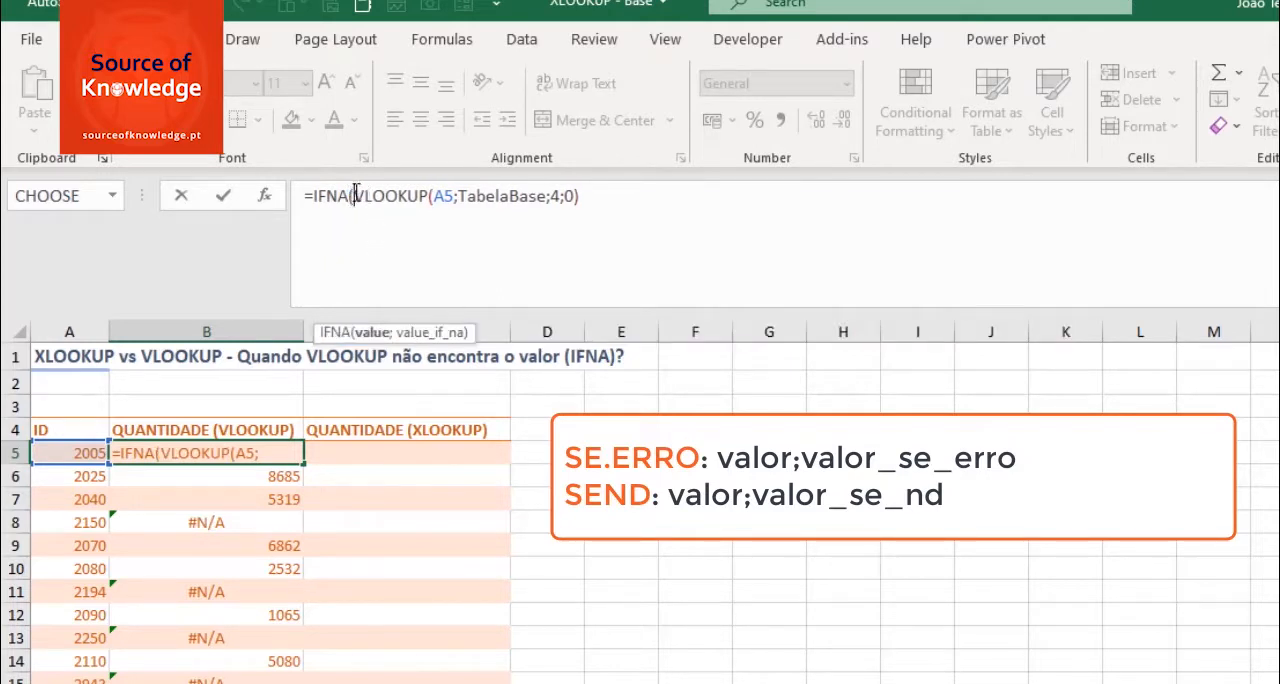
left_click_drag(355, 192, 592, 200)
left_click(592, 200)
type(";\"Produto Não Existe\"")
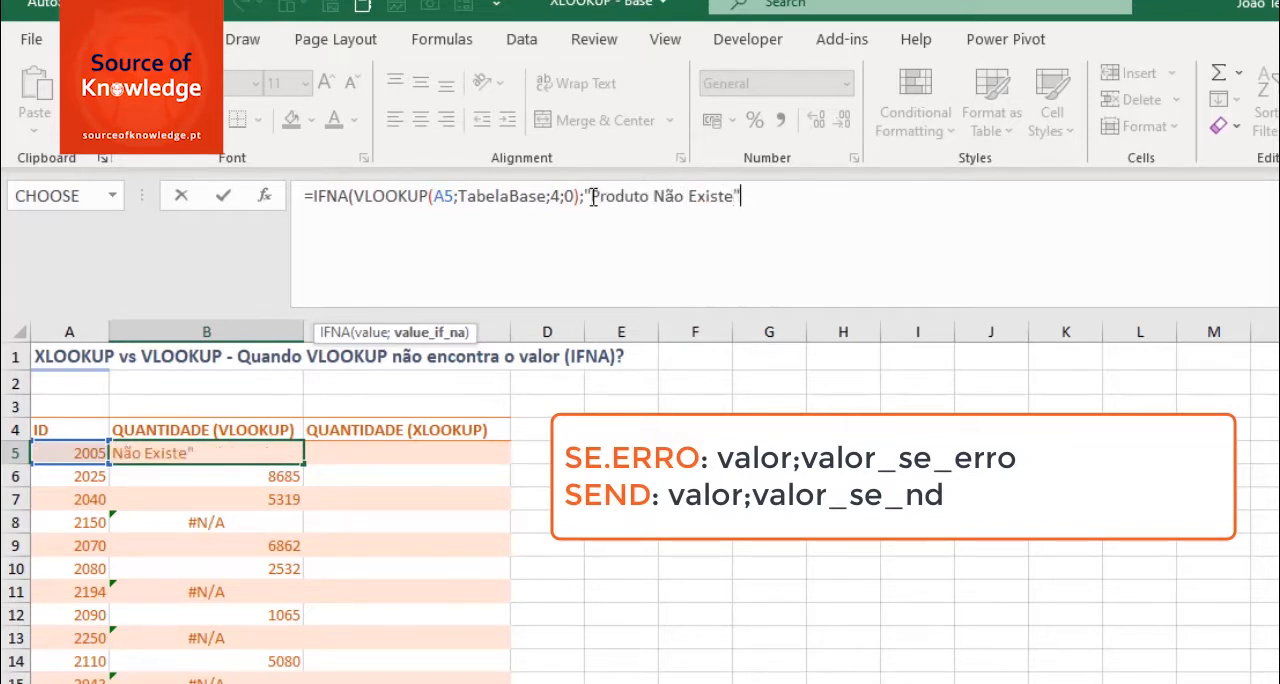
type(")")
key("Return")
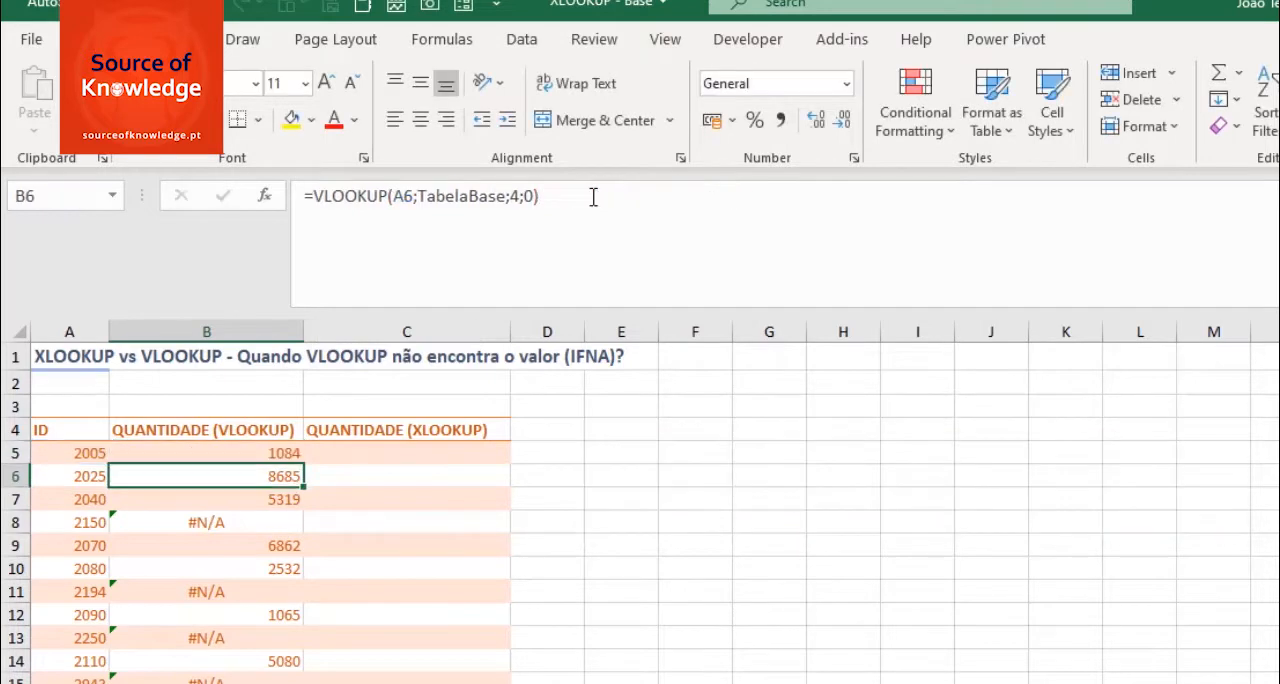
- Fill the IFNA formula from B5 down the remaining ID rows without formatting, and select C5
left_click(285, 453)
left_click_drag(304, 467, 290, 681)
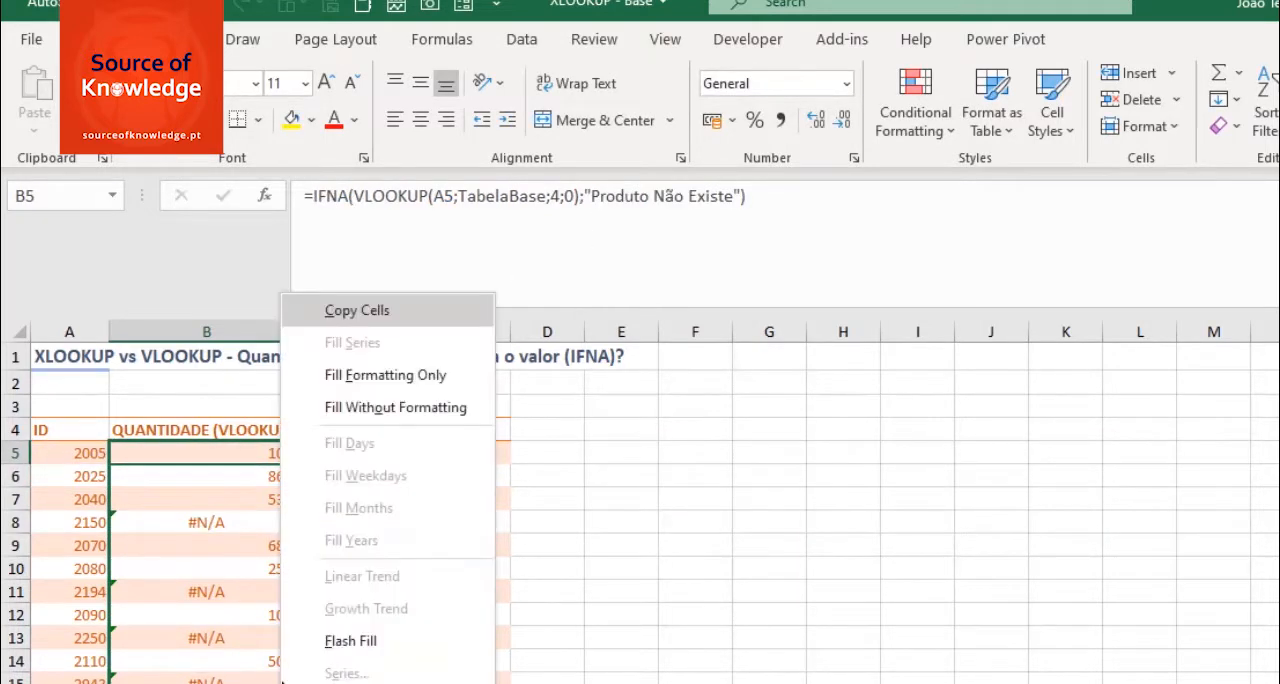
left_click(417, 409)
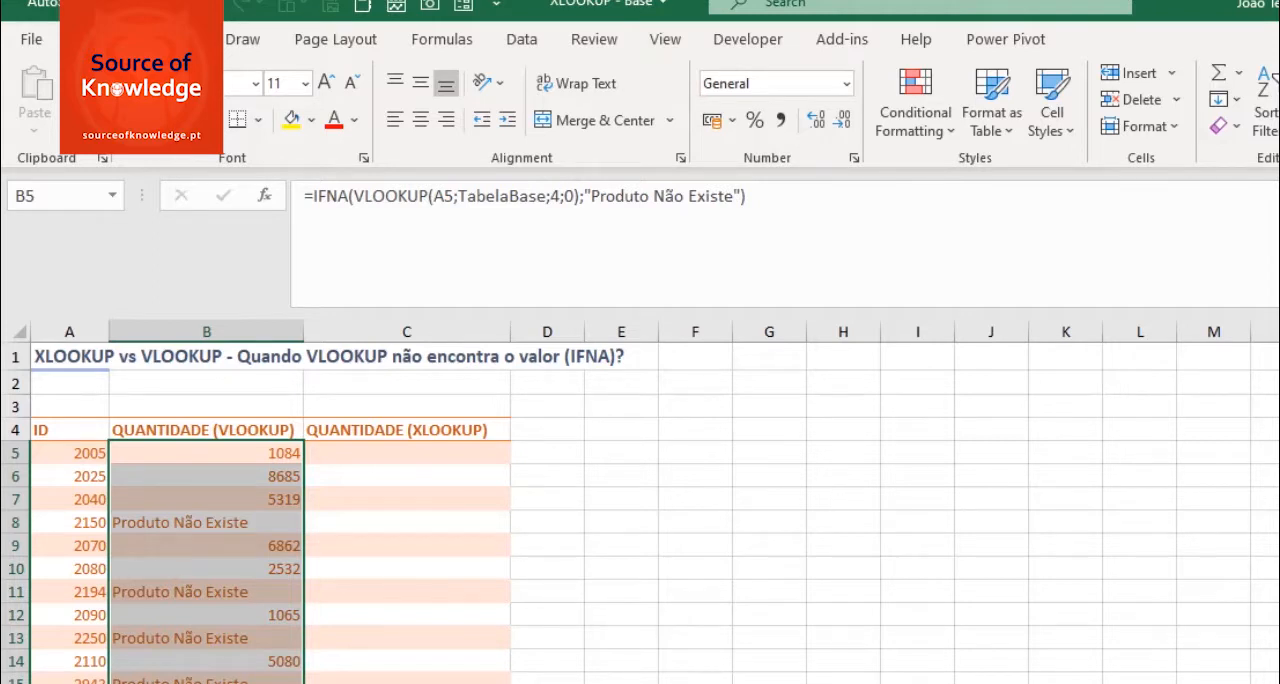
left_click(402, 453)
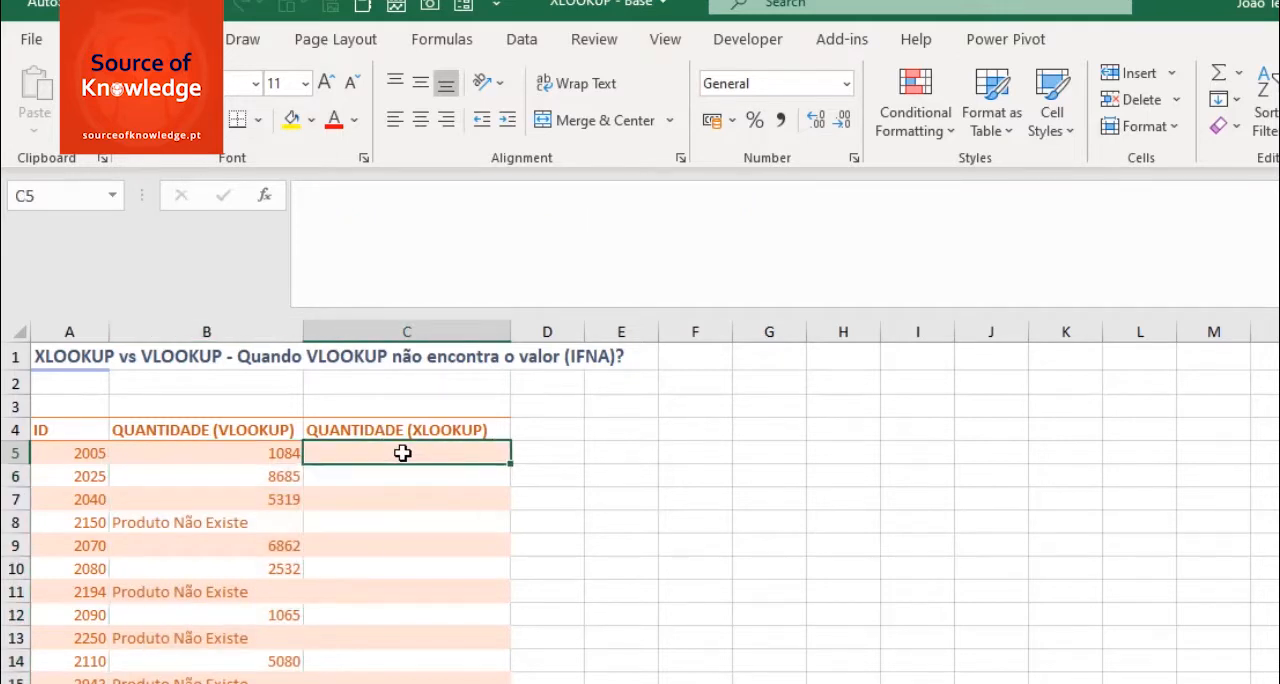
- Start an XLOOKUP formula in C5 with A5 as the lookup value and TabelaBase[ID] as the lookup array
type("=")
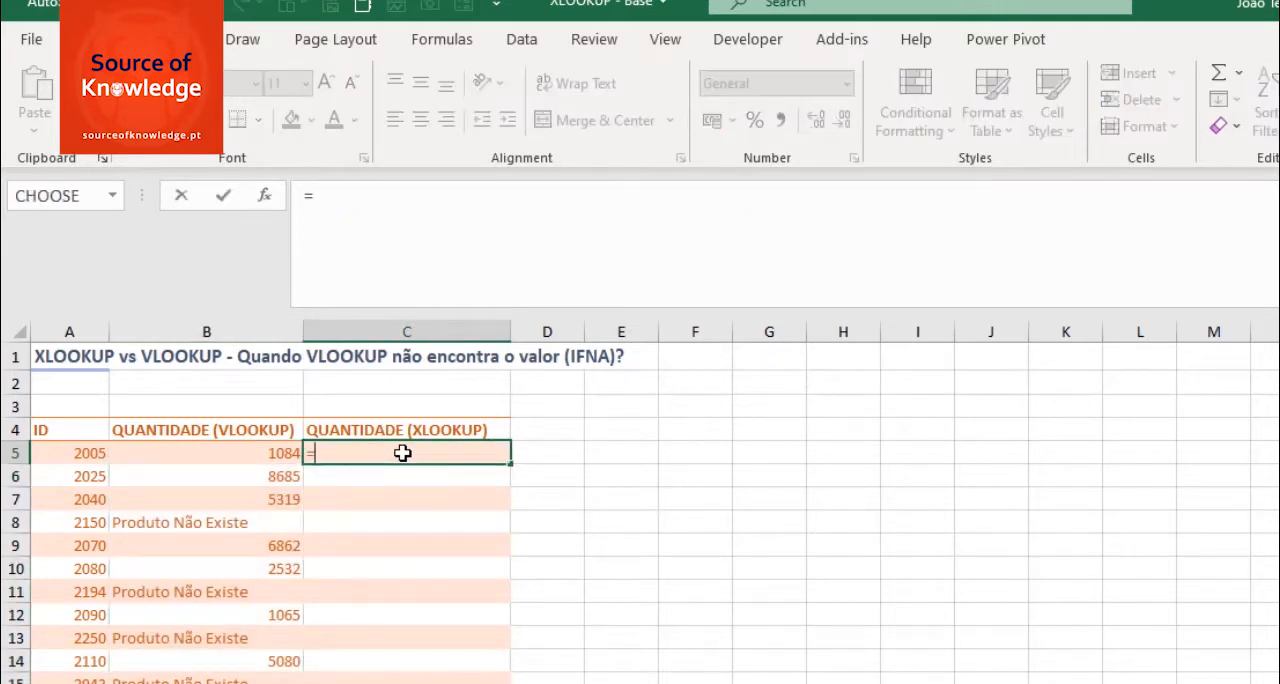
type("XL")
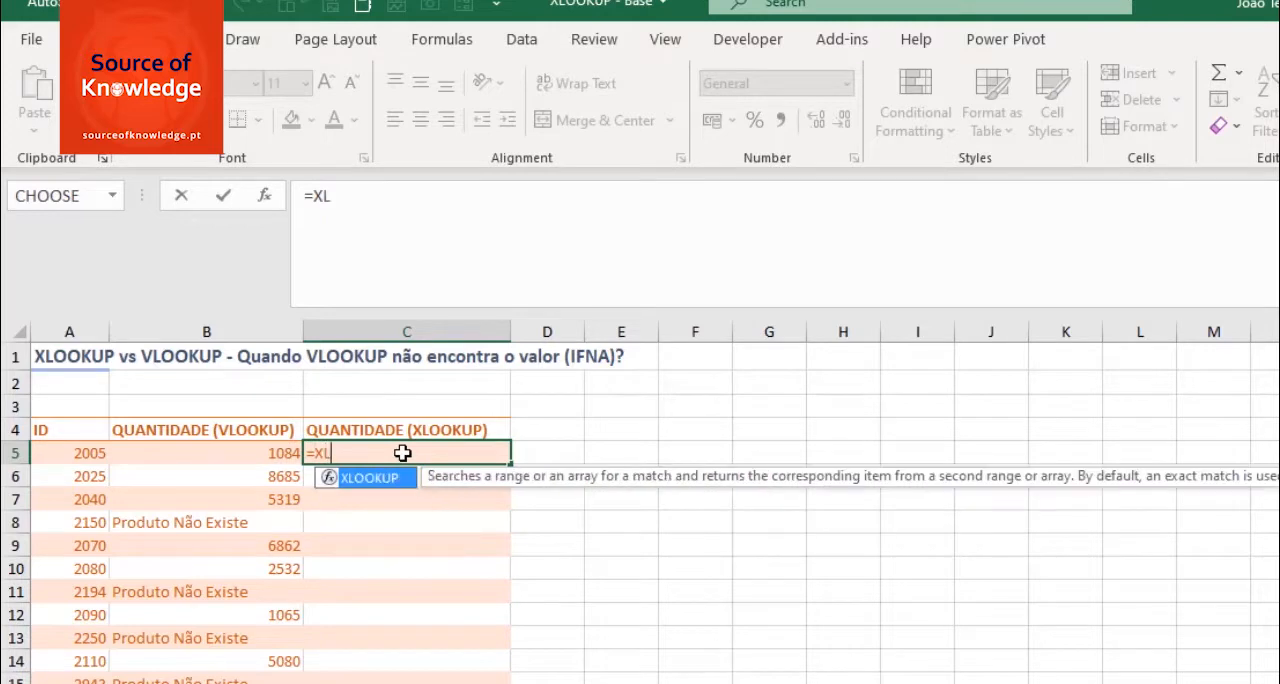
key("Tab")
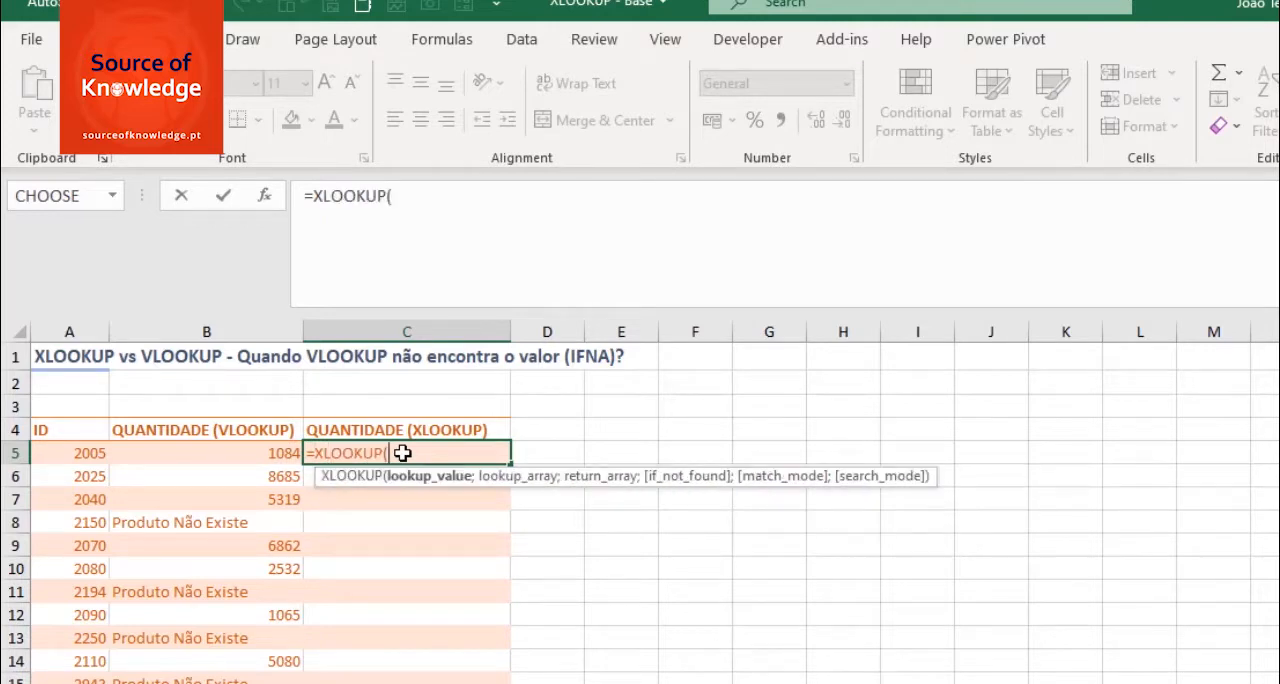
left_click(71, 453)
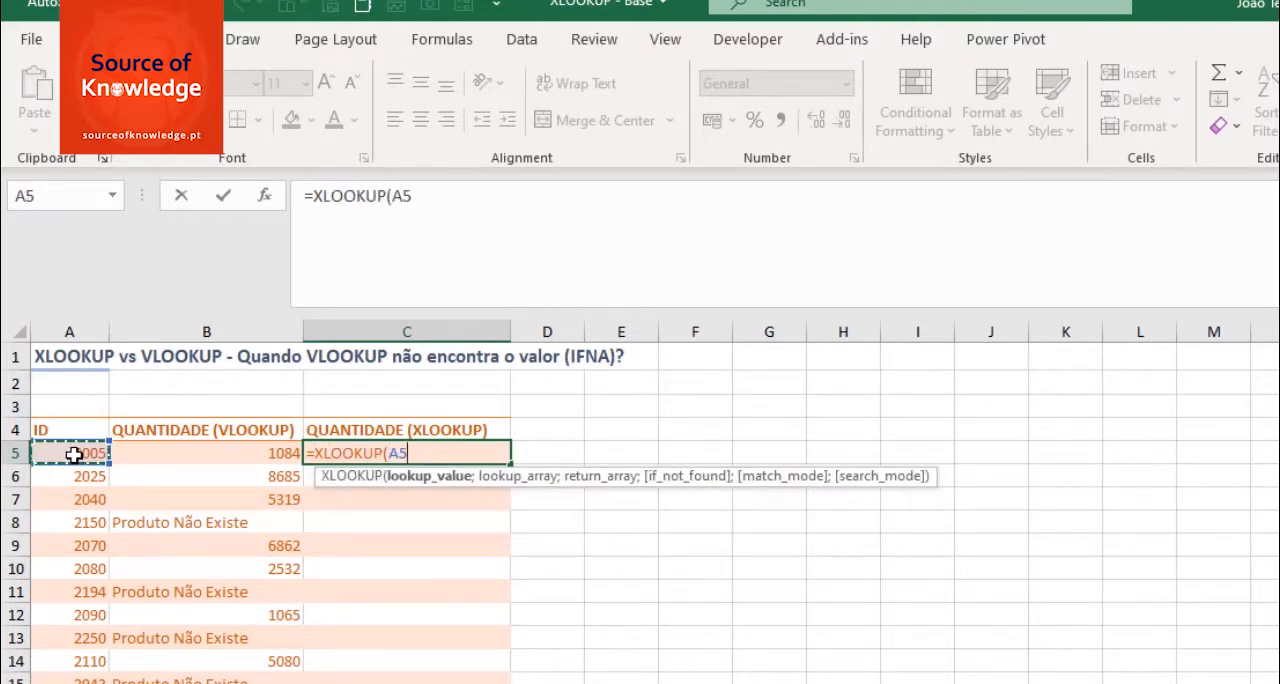
type(";")
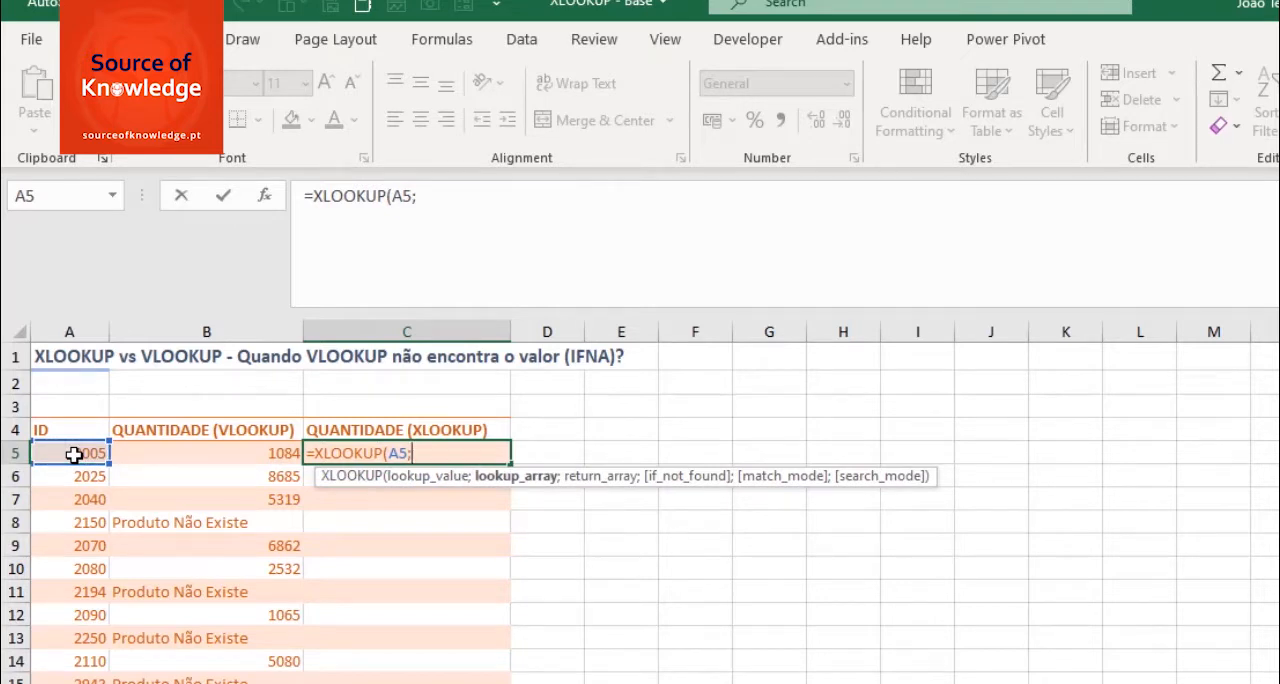
type("tab")
key("Tab")
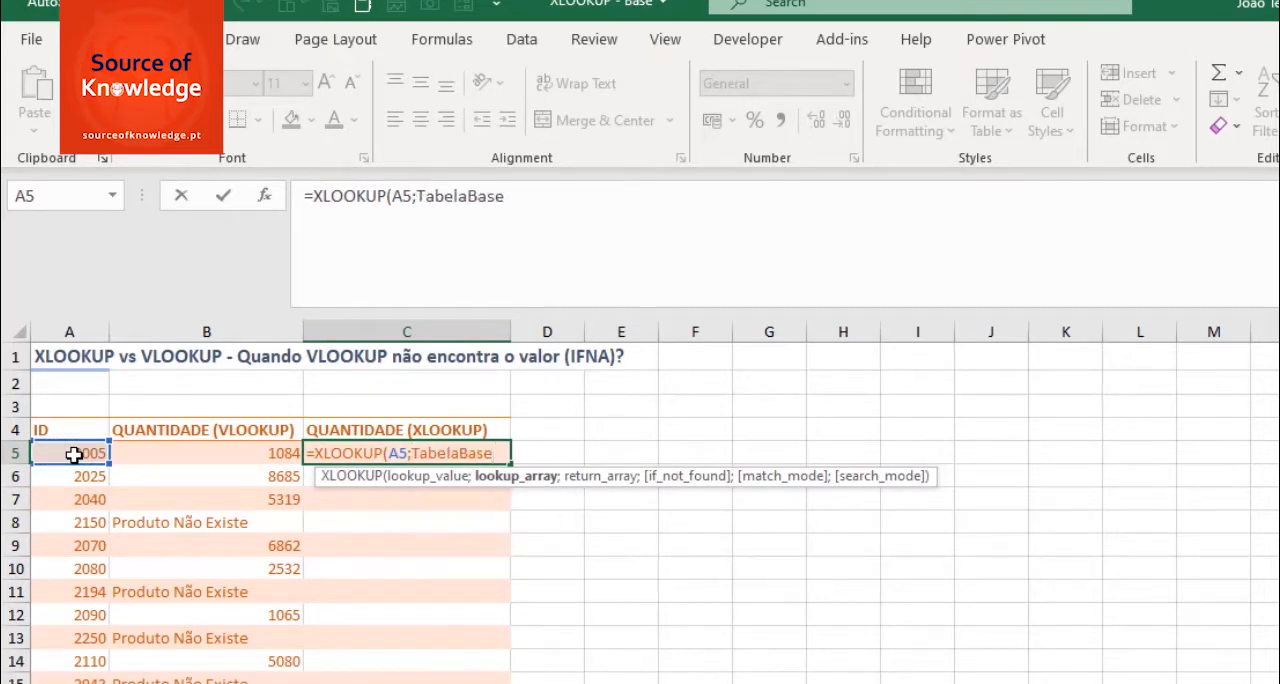
type("[")
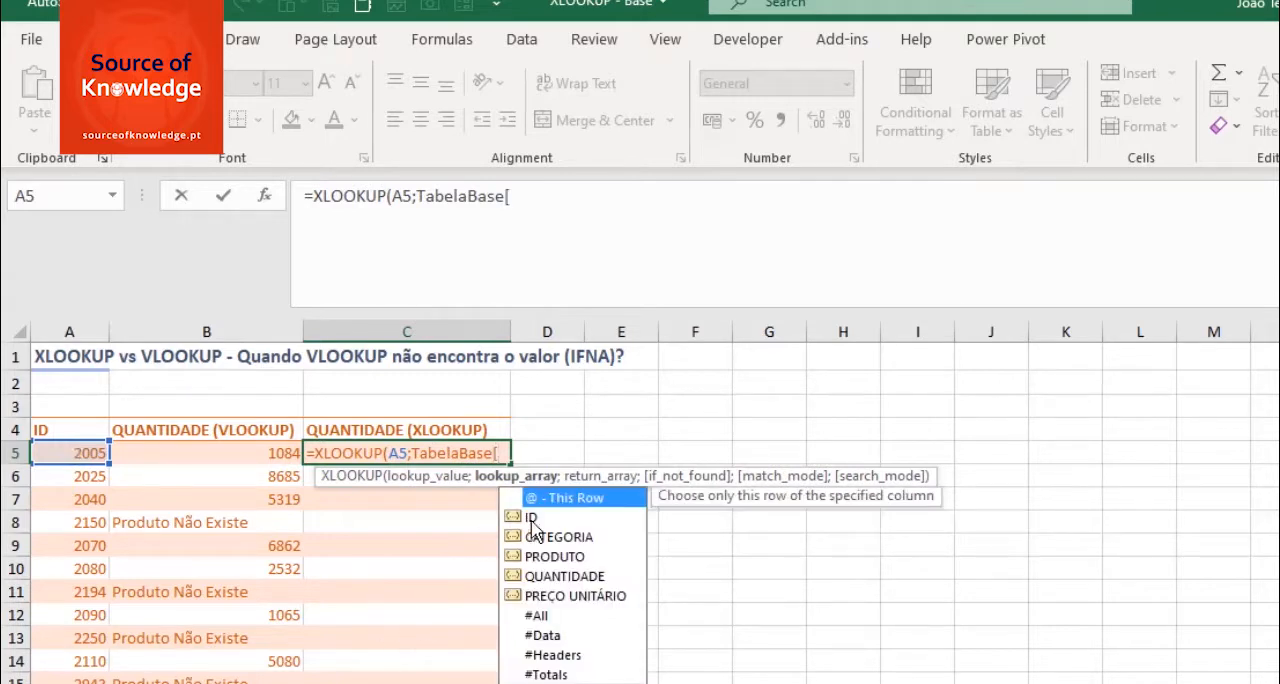
double_click(535, 517)
type("];")
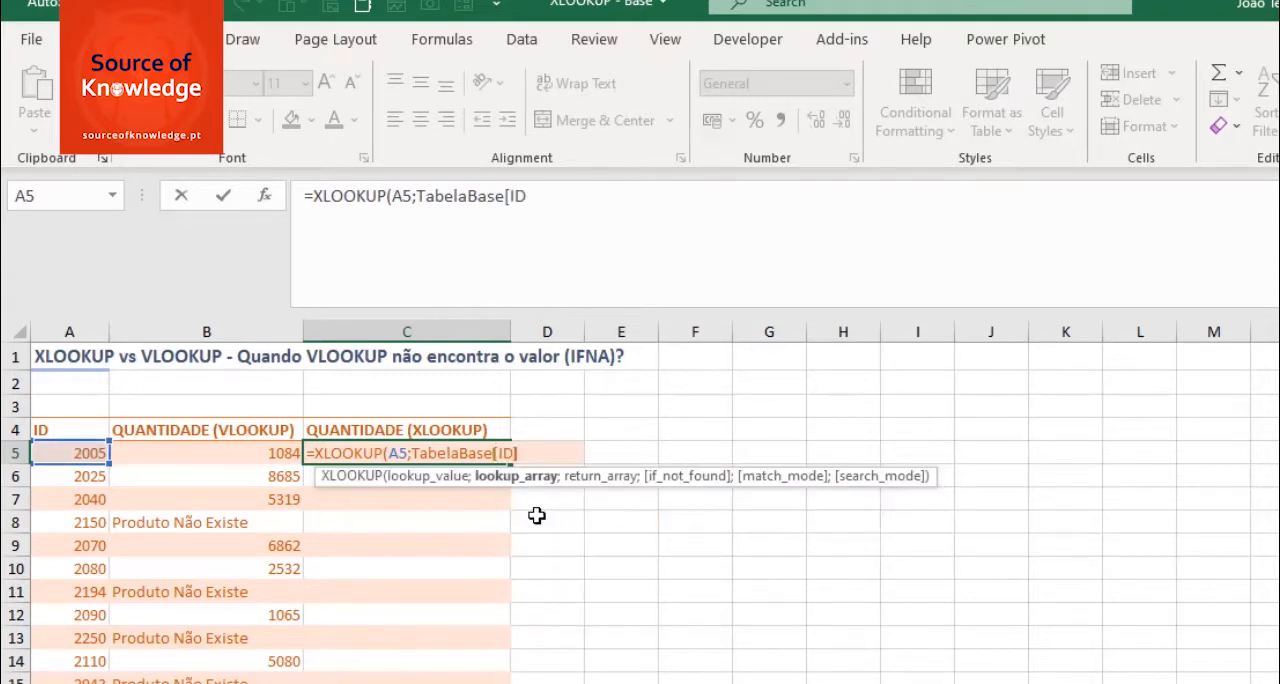
type("taba")
- Set TabelaBase[QUANTIDADE] as the return array of the XLOOKUP in C5
key("BackSpace")
key("Tab")
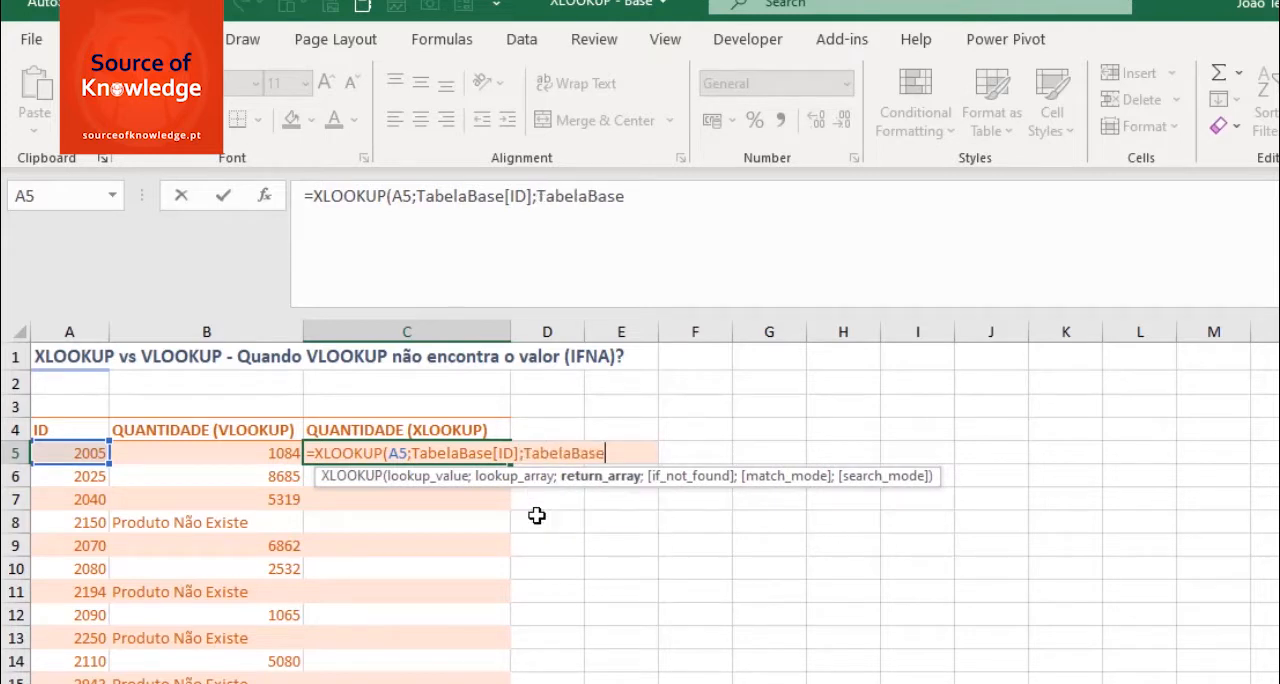
type("[")
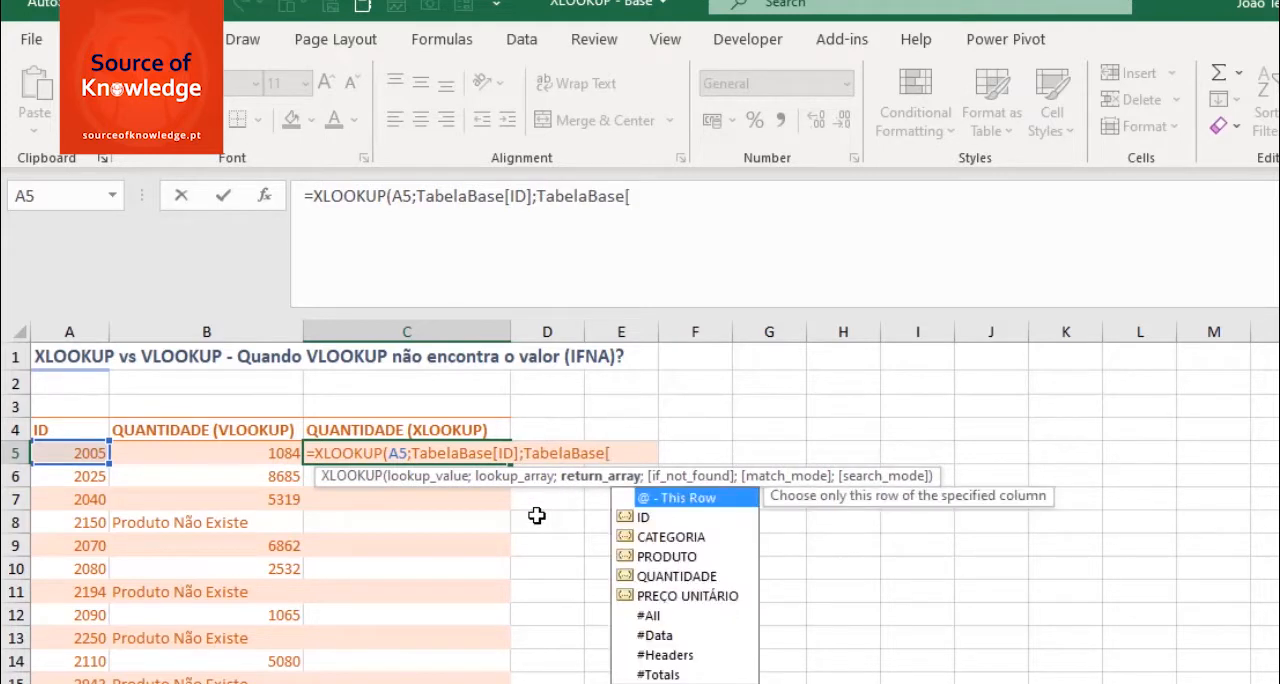
type("qua")
key("Tab")
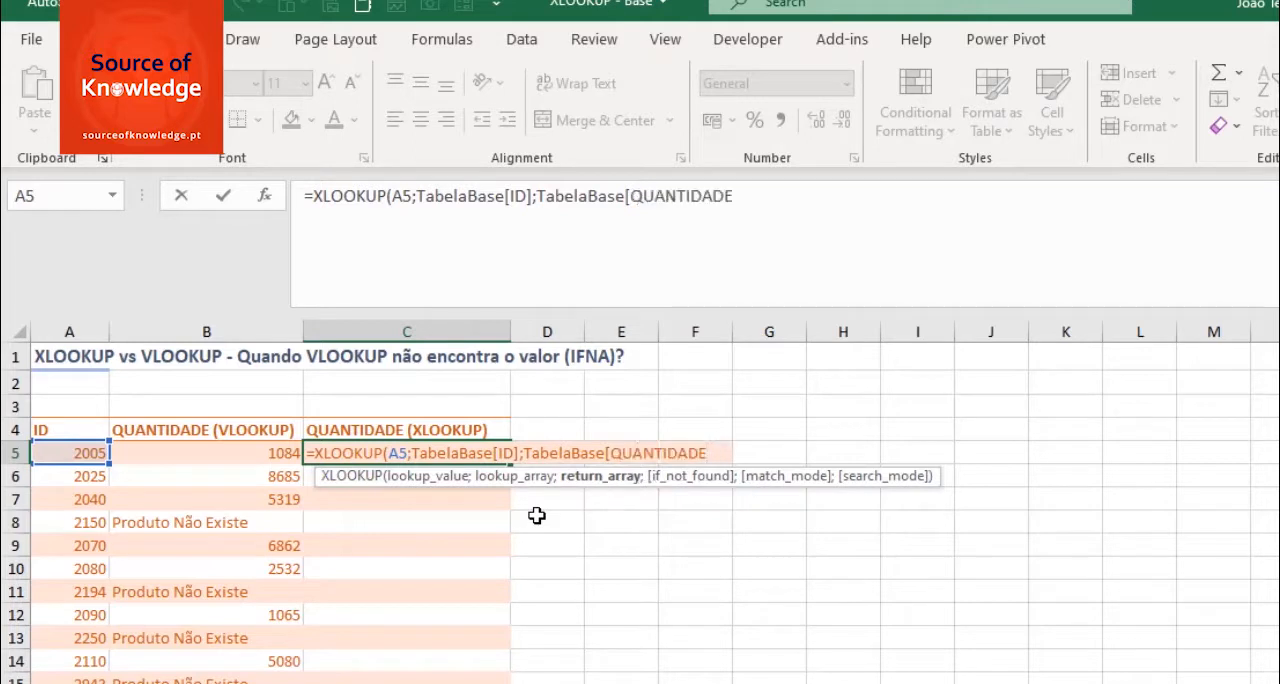
type("]")
type(";")
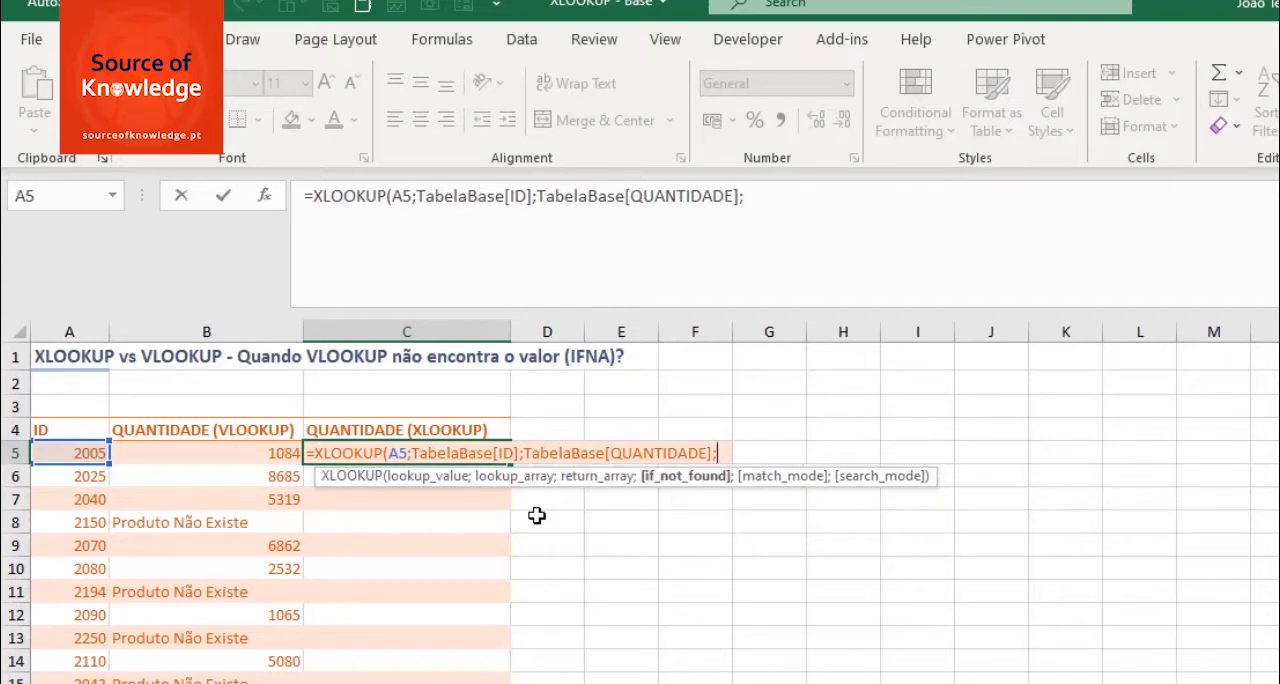
type("\"")
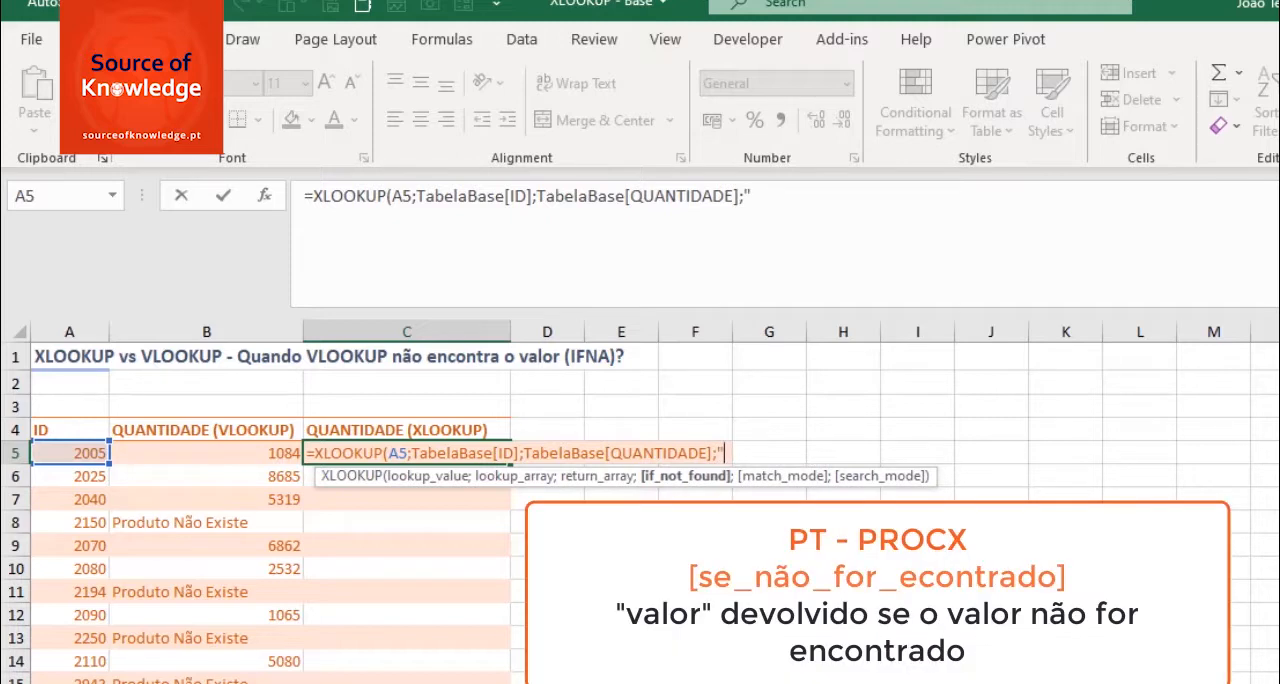
type("Produto não Existe\"")
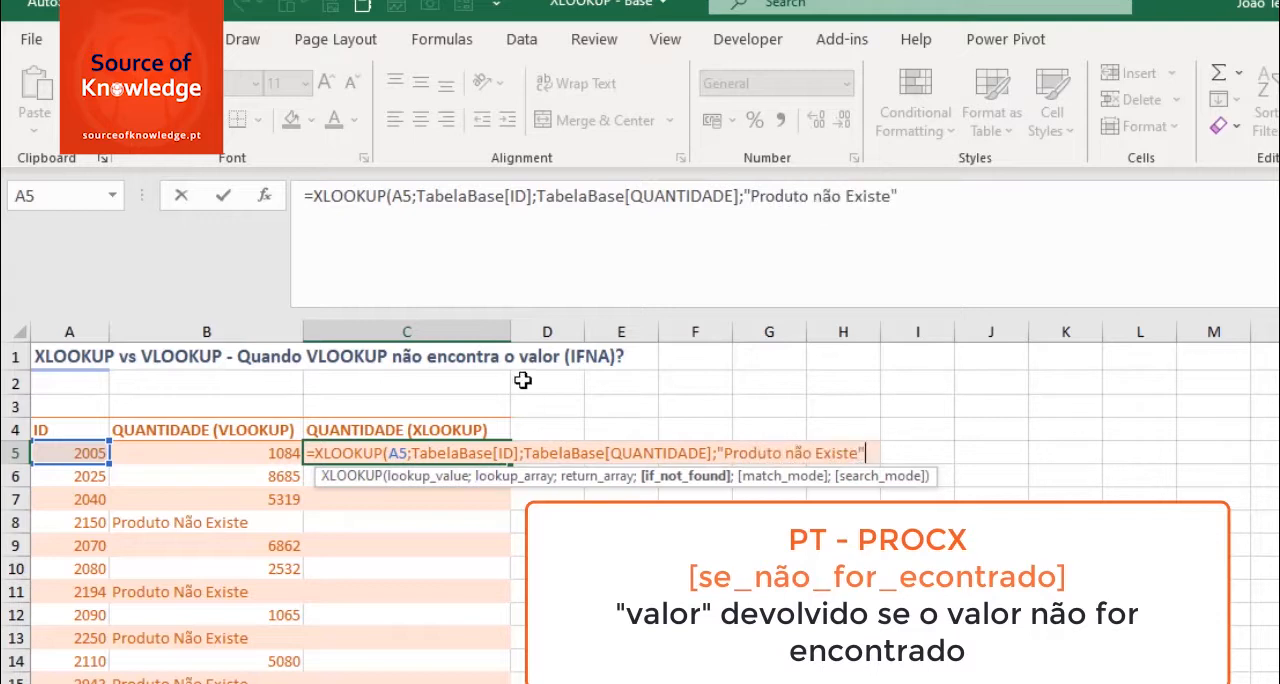
- Set "Produto Não Existe" as the if_not_found result and complete the XLOOKUP formula in C5
left_click(816, 194)
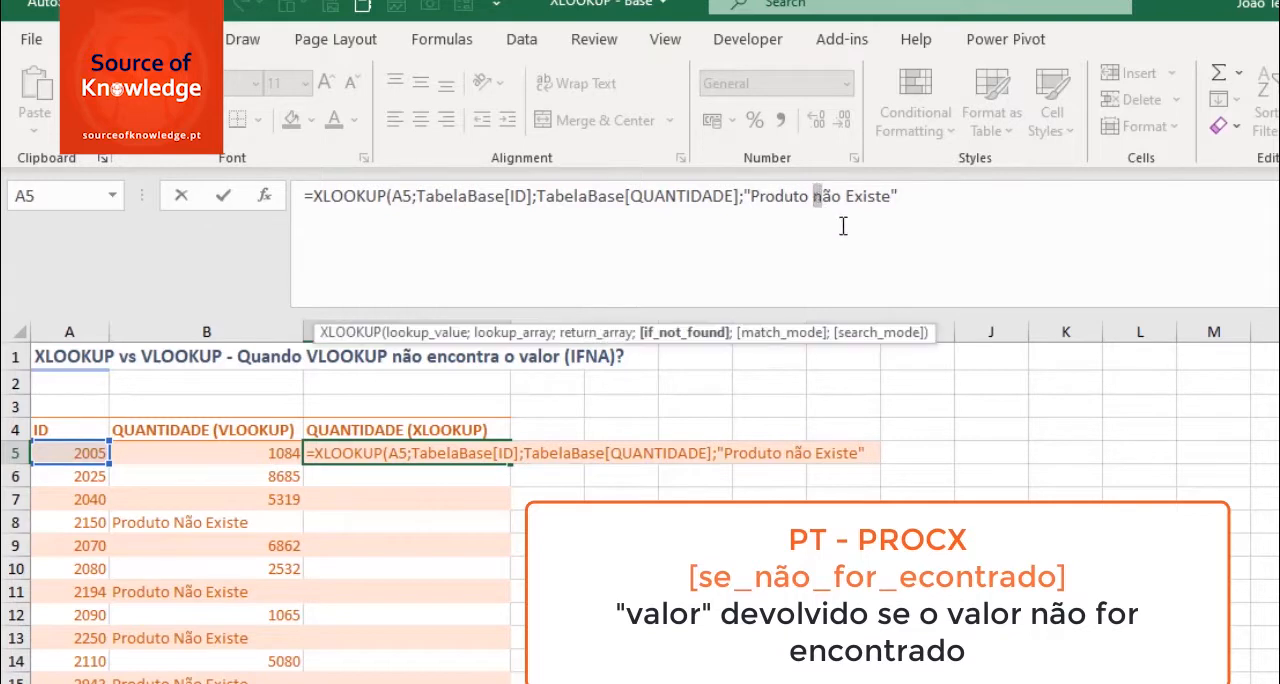
key("Delete")
type("N")
left_click(946, 190)
type(")")
key("Return")
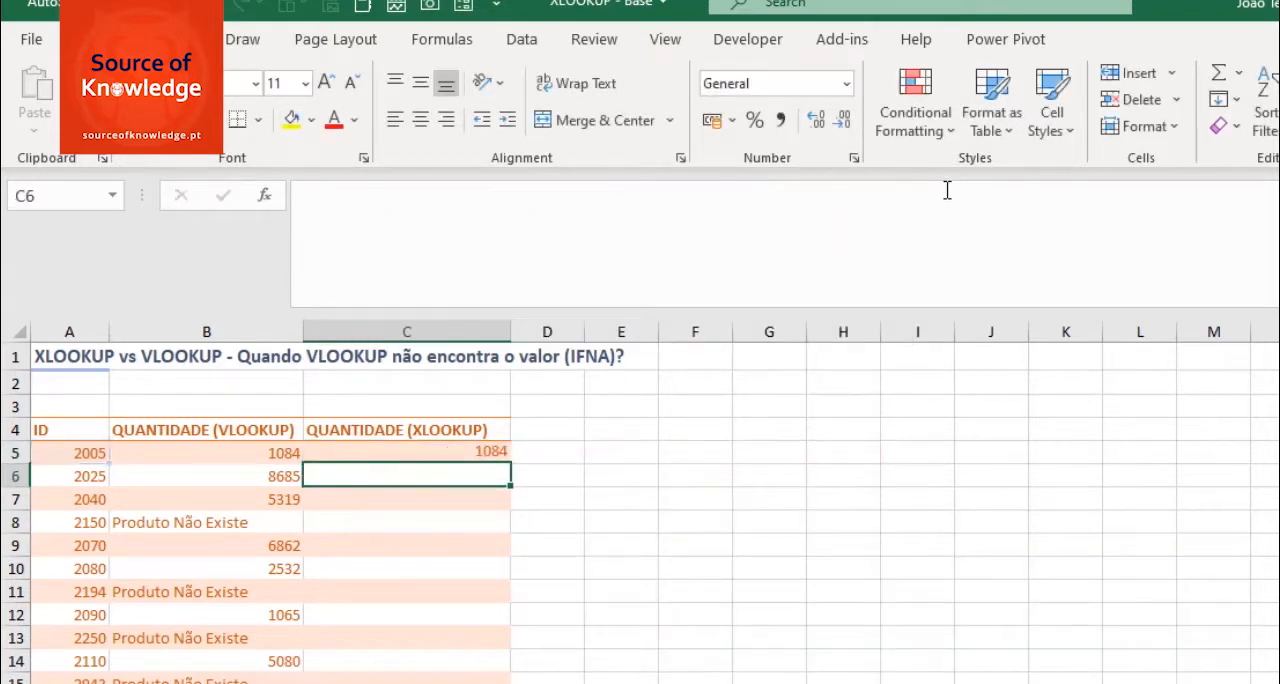
- Fill the XLOOKUP formula from C5 down the remaining ID rows without formatting
left_click(488, 457)
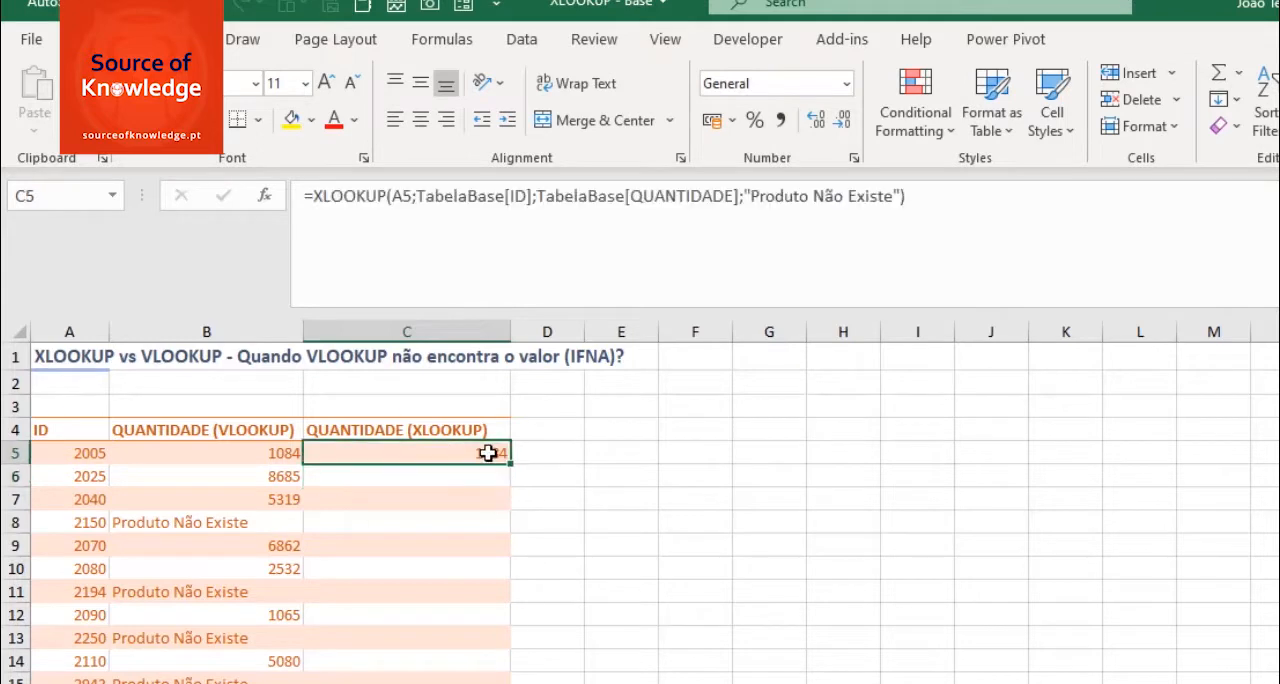
left_click_drag(509, 463, 475, 683)
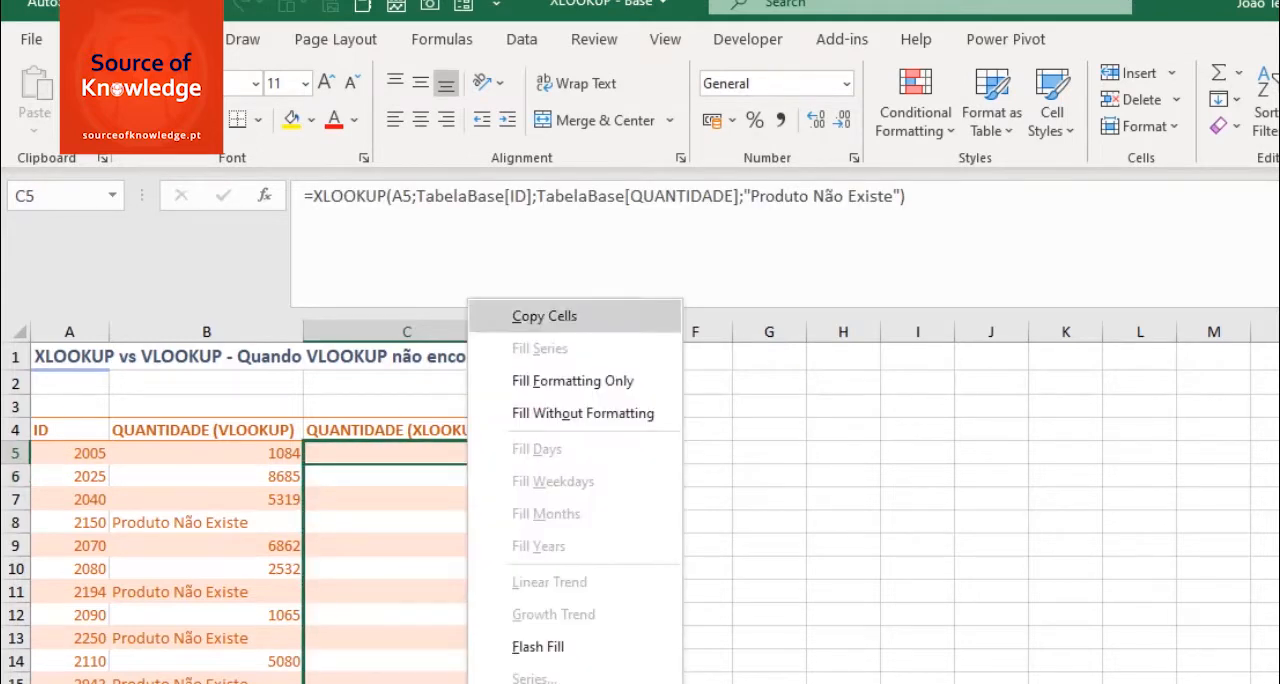
left_click(578, 415)
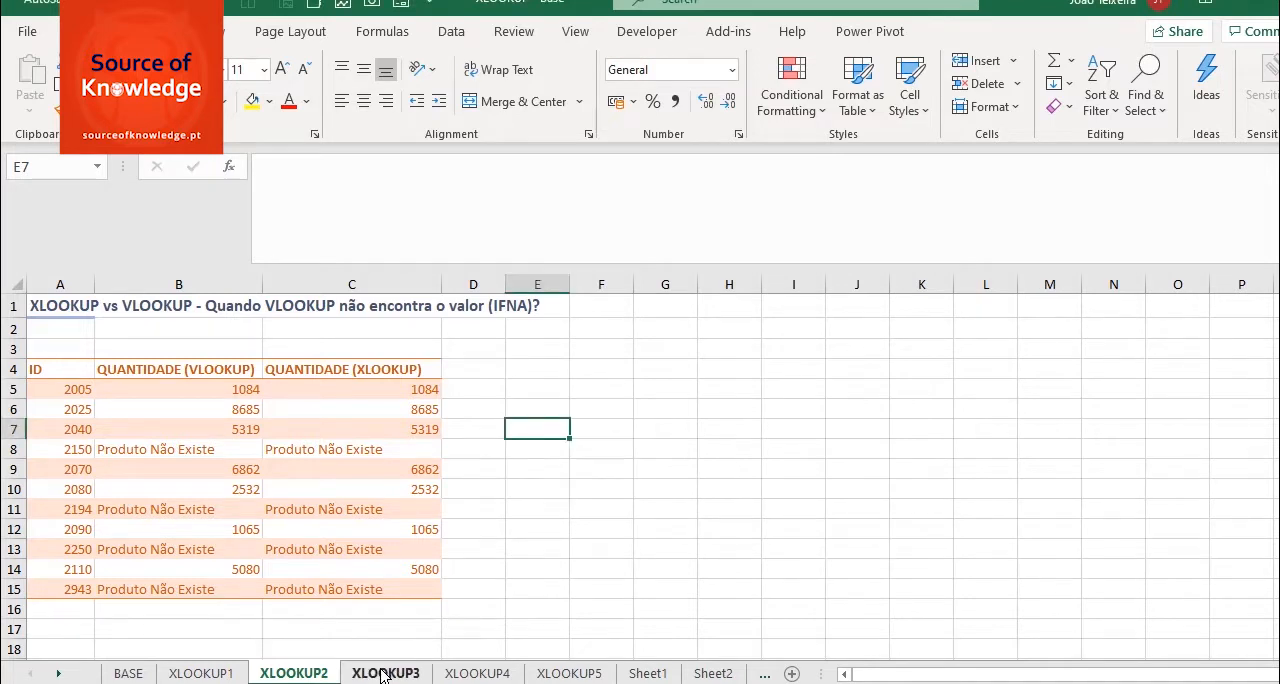
- Check the discount table on the BASE sheet, and enter =VLOOKUP(B6;TabelaDesconto;2;1) in D6 of the XLOOKUP3 sheet
left_click(383, 674)
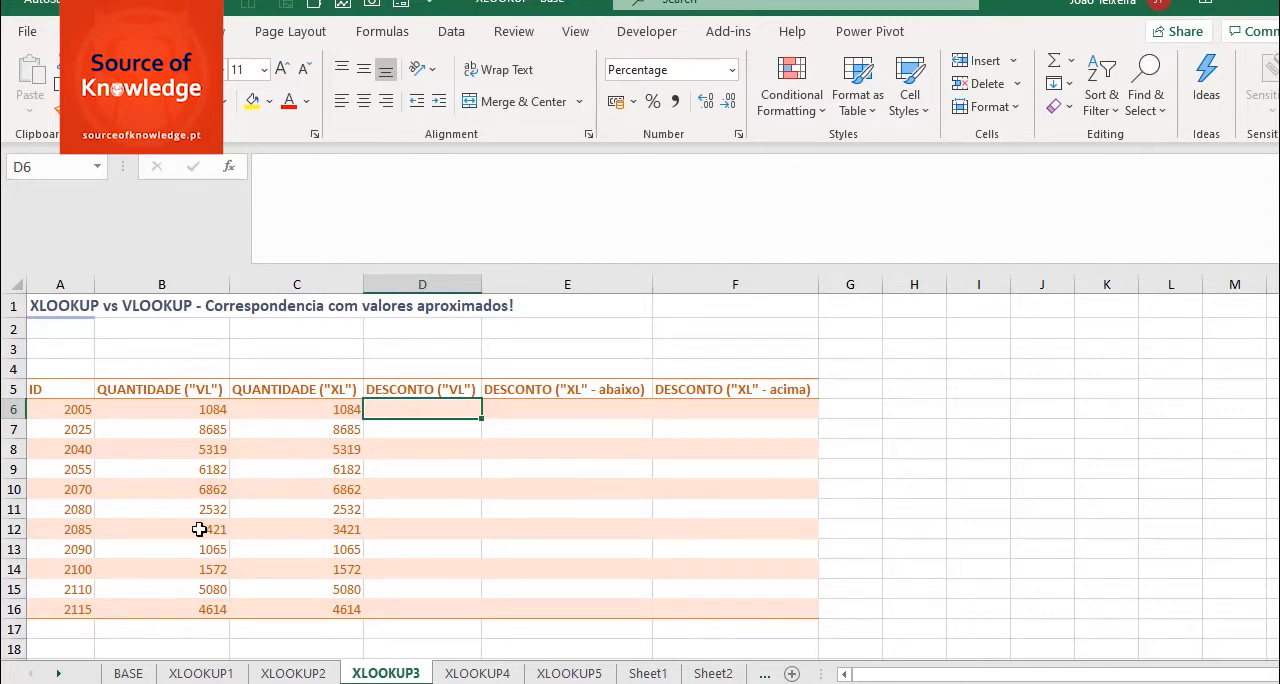
left_click(124, 674)
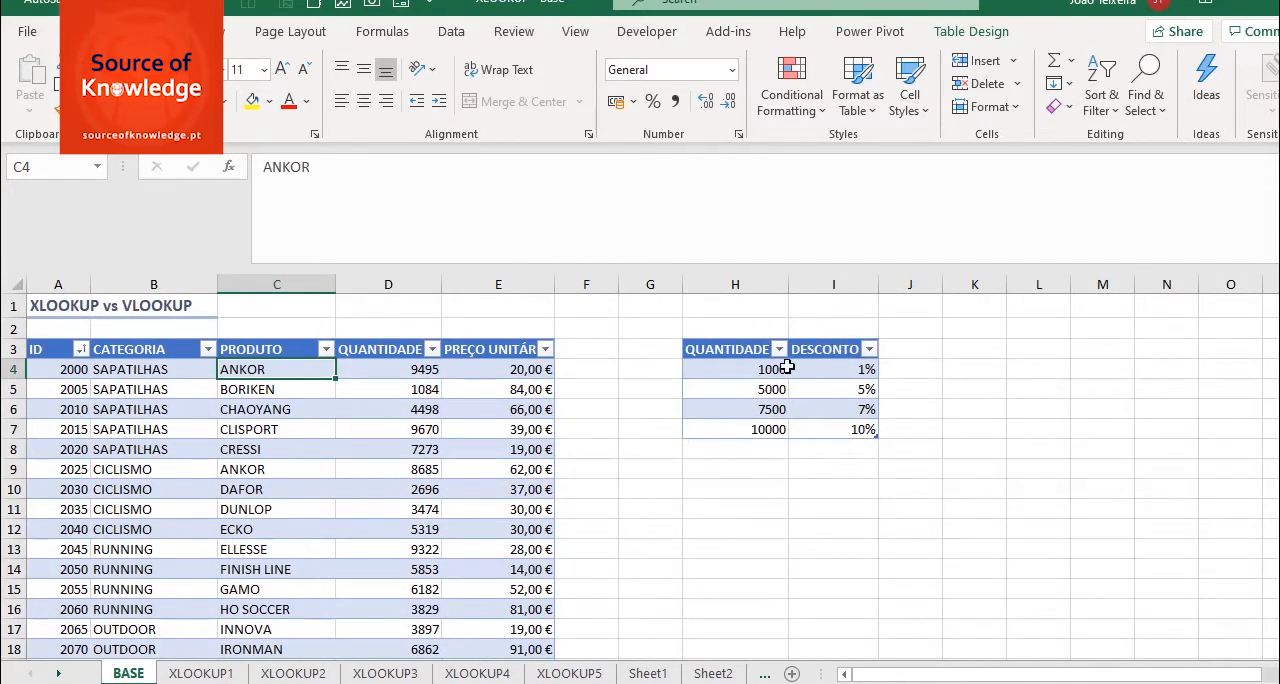
left_click(385, 674)
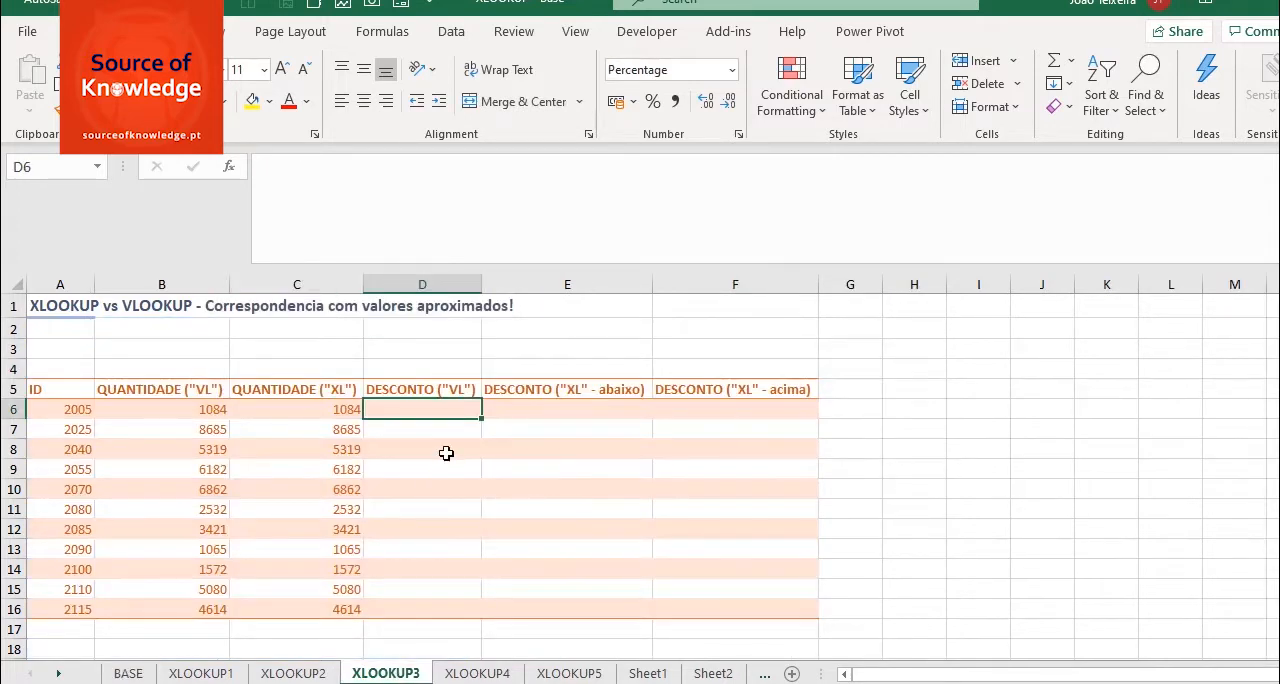
type("=VLO")
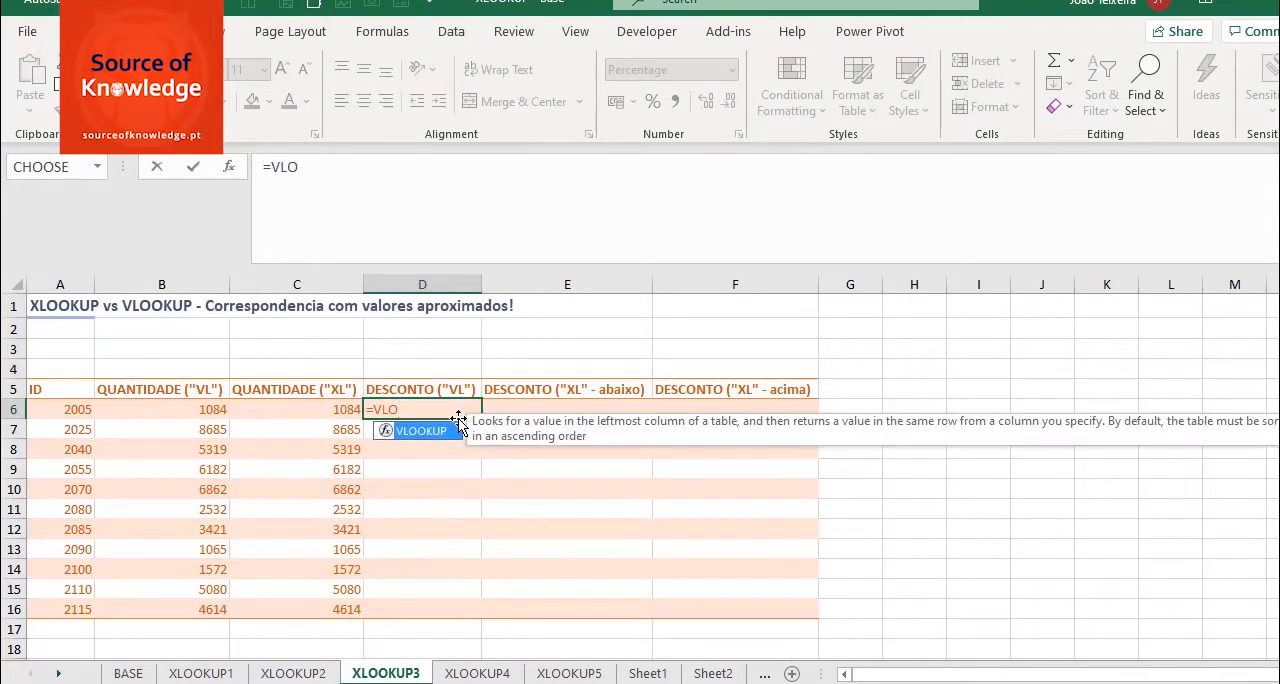
key("Tab")
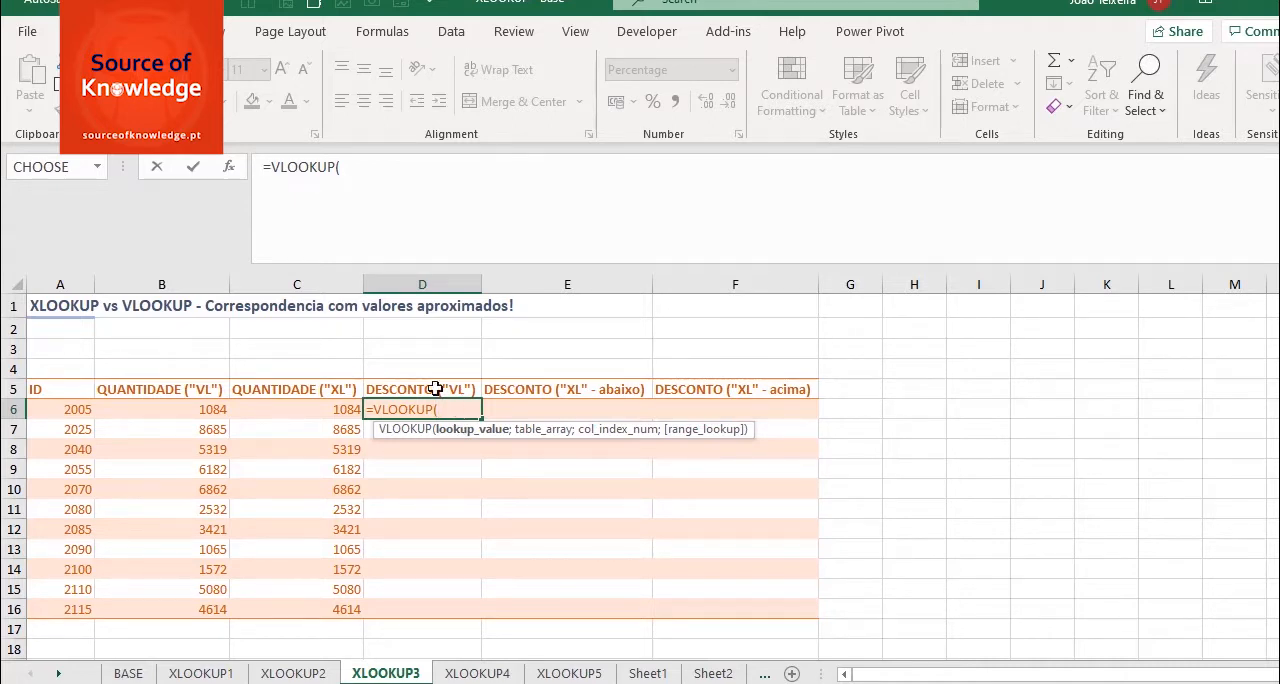
left_click(198, 409)
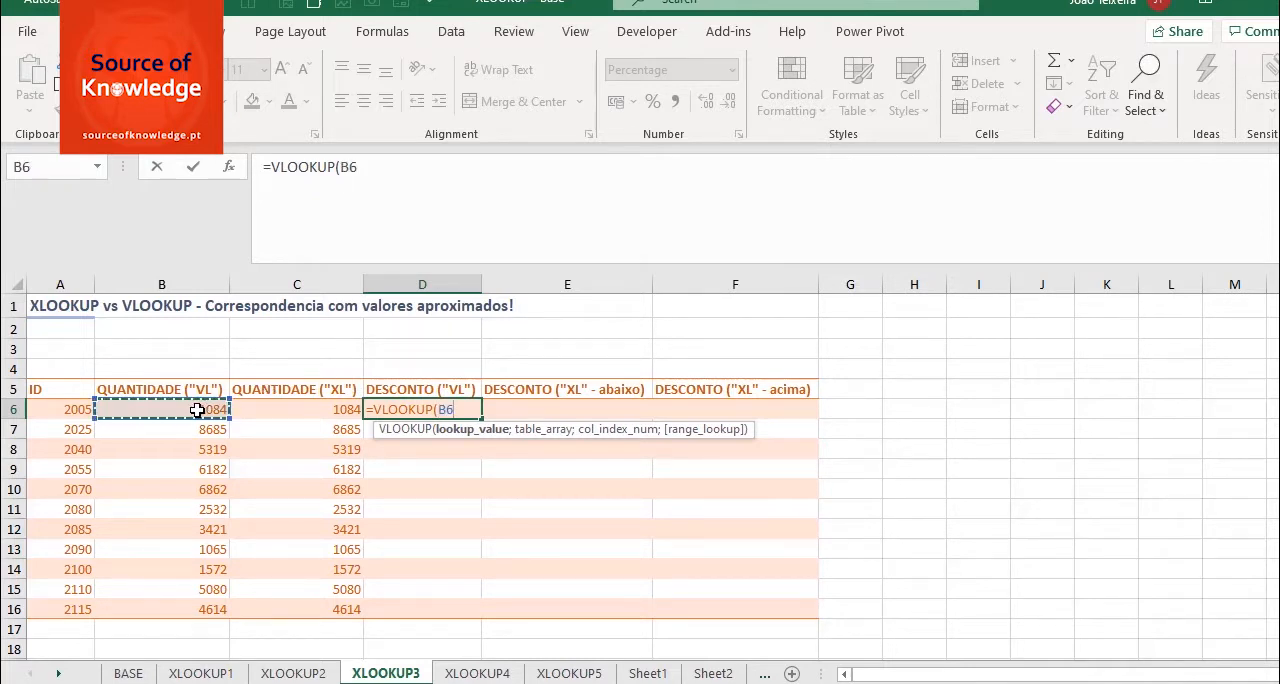
type(";ta")
key("Down")
key("Tab")
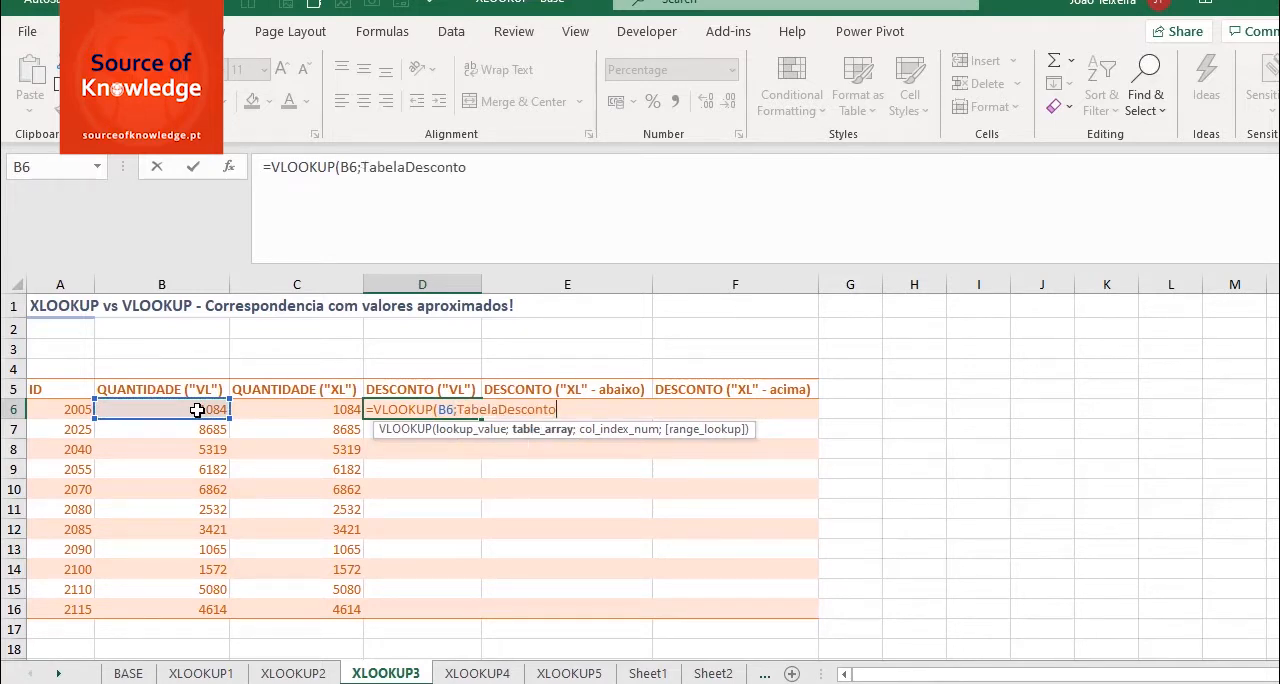
type(";2")
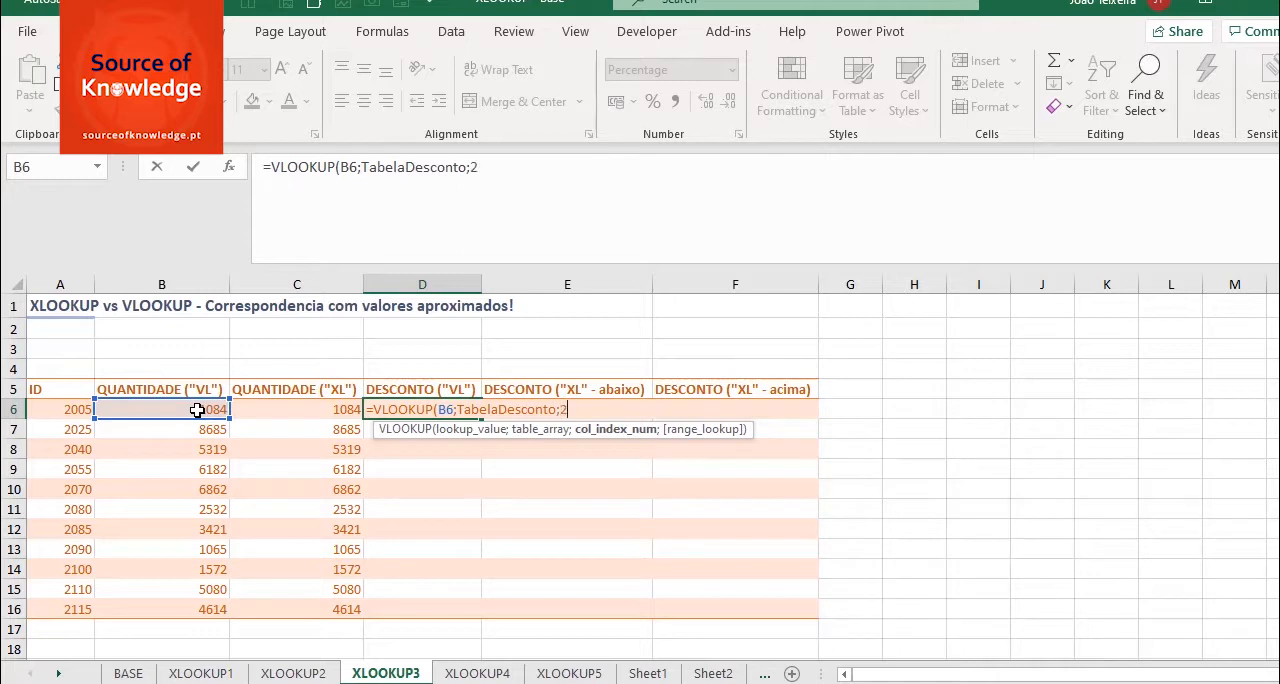
type(";")
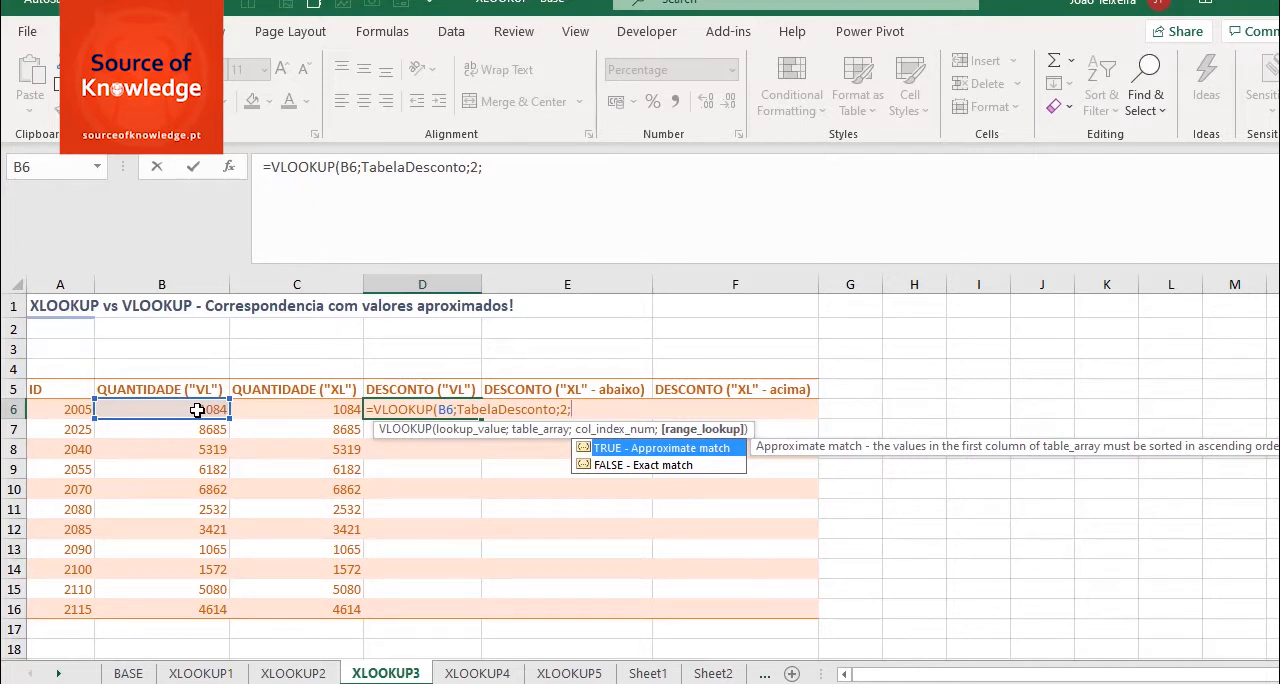
type("1")
type(")")
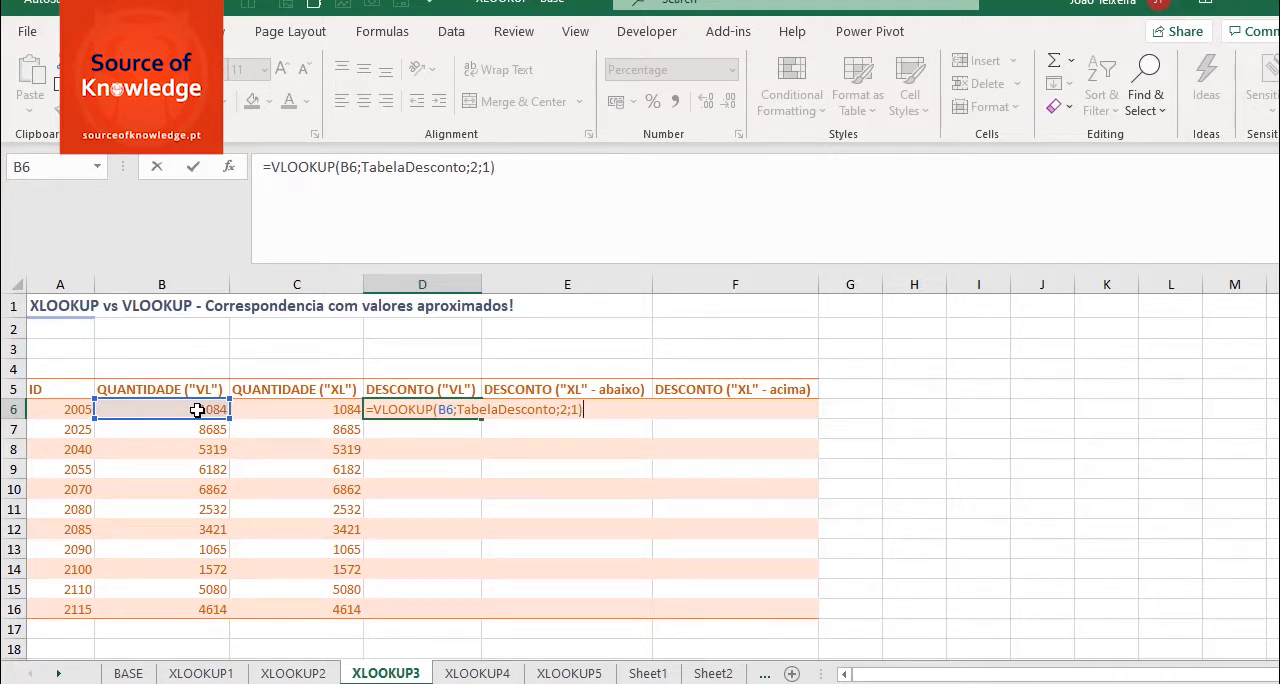
key("Return")
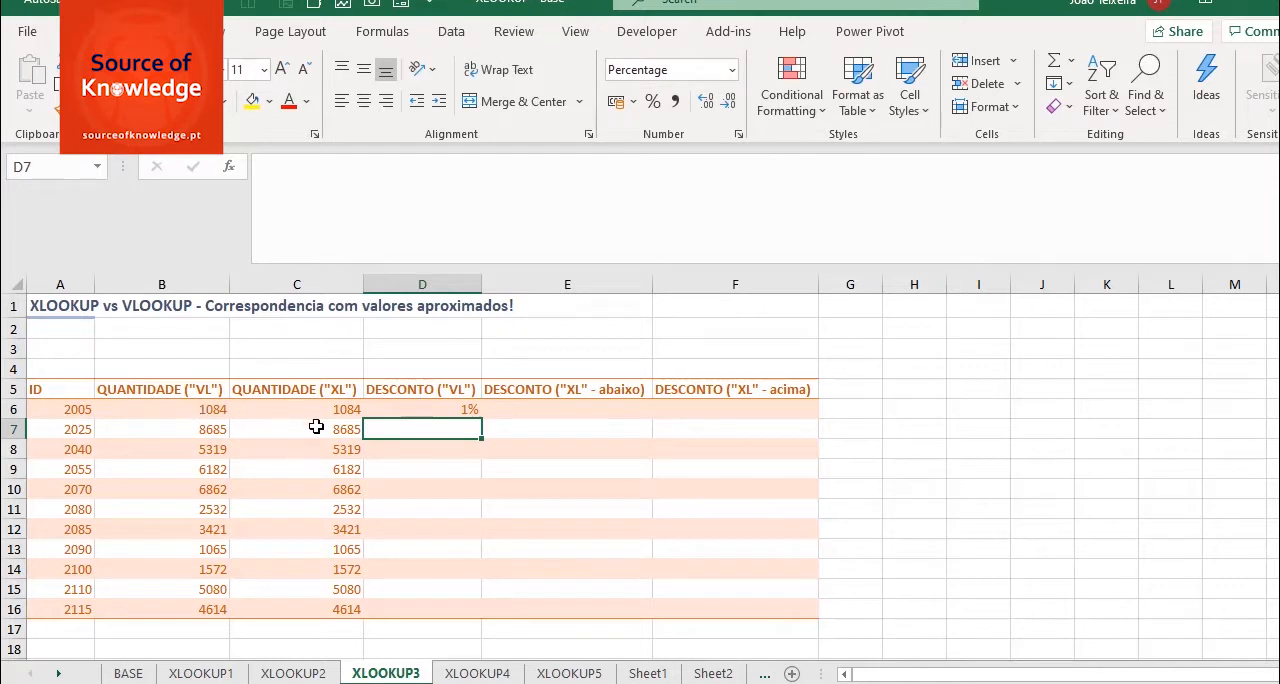
- Fill the VLOOKUP formula from D6 down to D16 without formatting, and compare the discounts with the table on the BASE sheet
left_click(400, 408)
left_click_drag(481, 421, 478, 630)
left_click(512, 375)
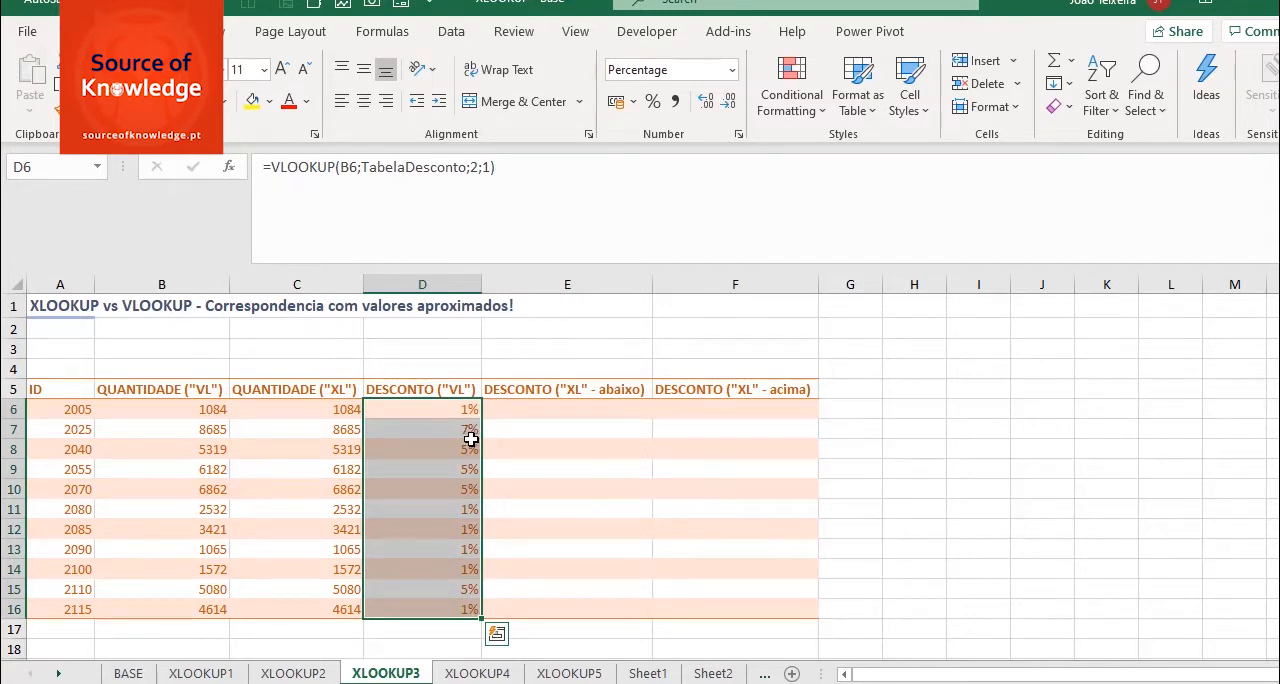
left_click(128, 674)
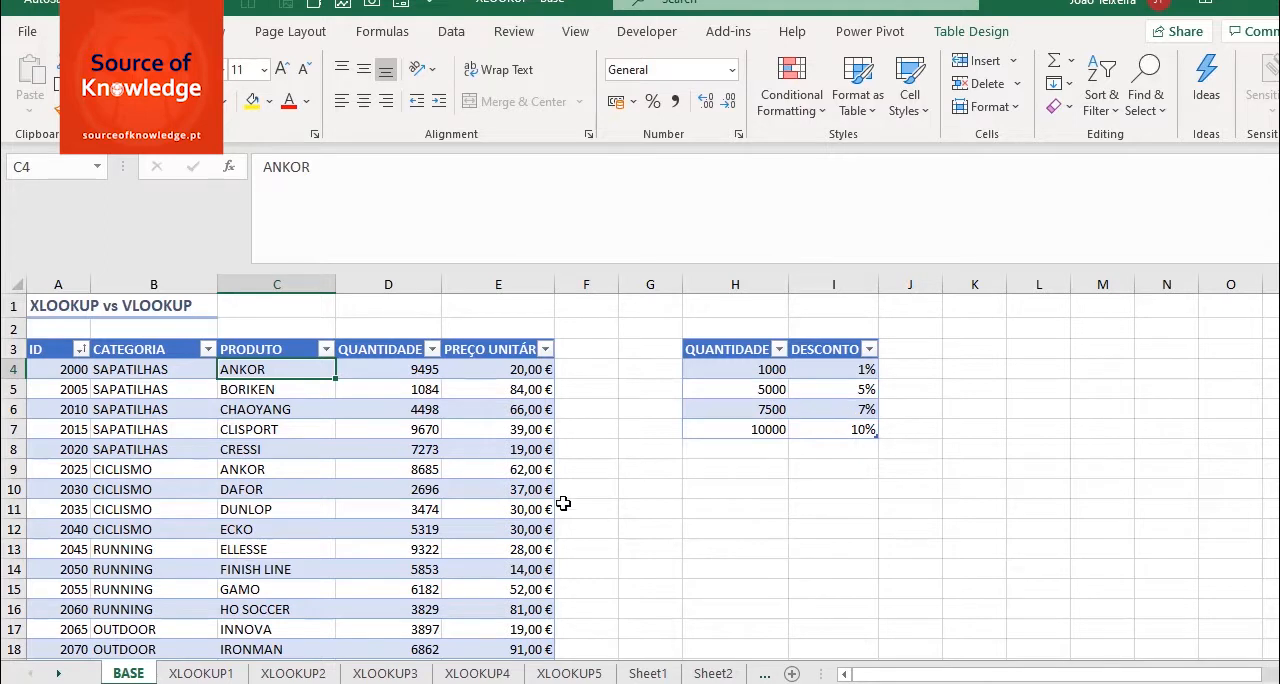
left_click(408, 673)
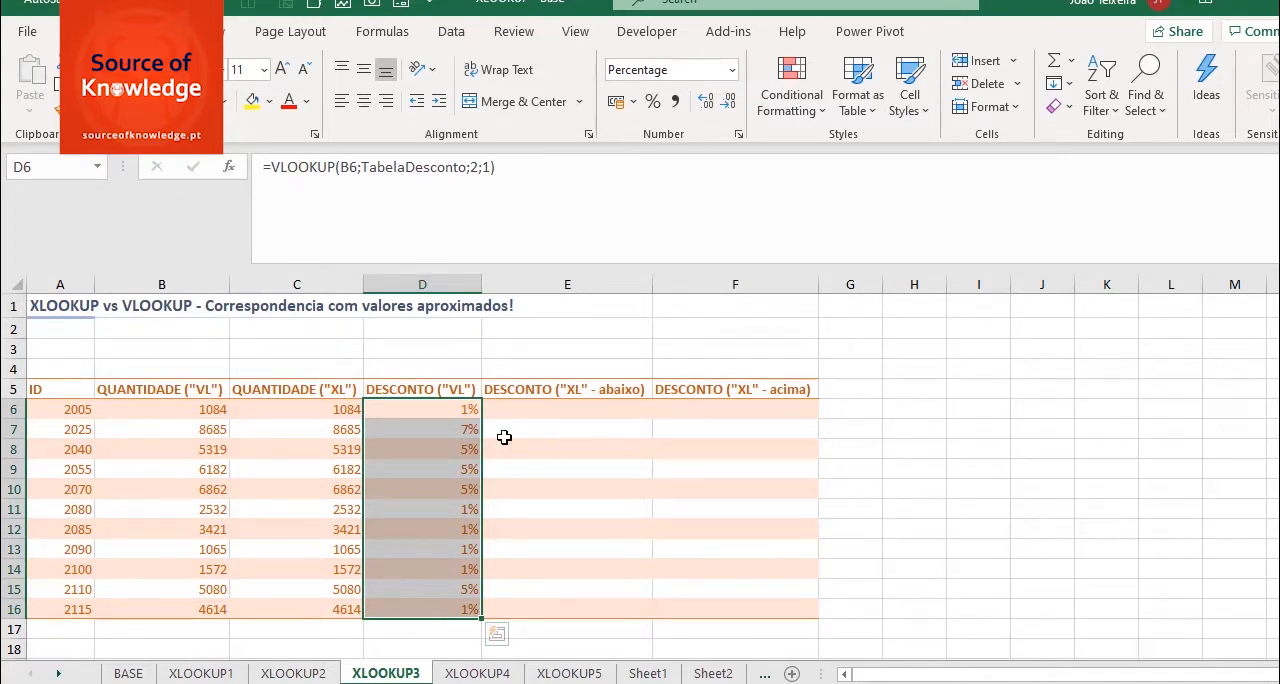
- Start an XLOOKUP formula in E6 with C6, the XL quantity, as the lookup value
left_click(568, 411)
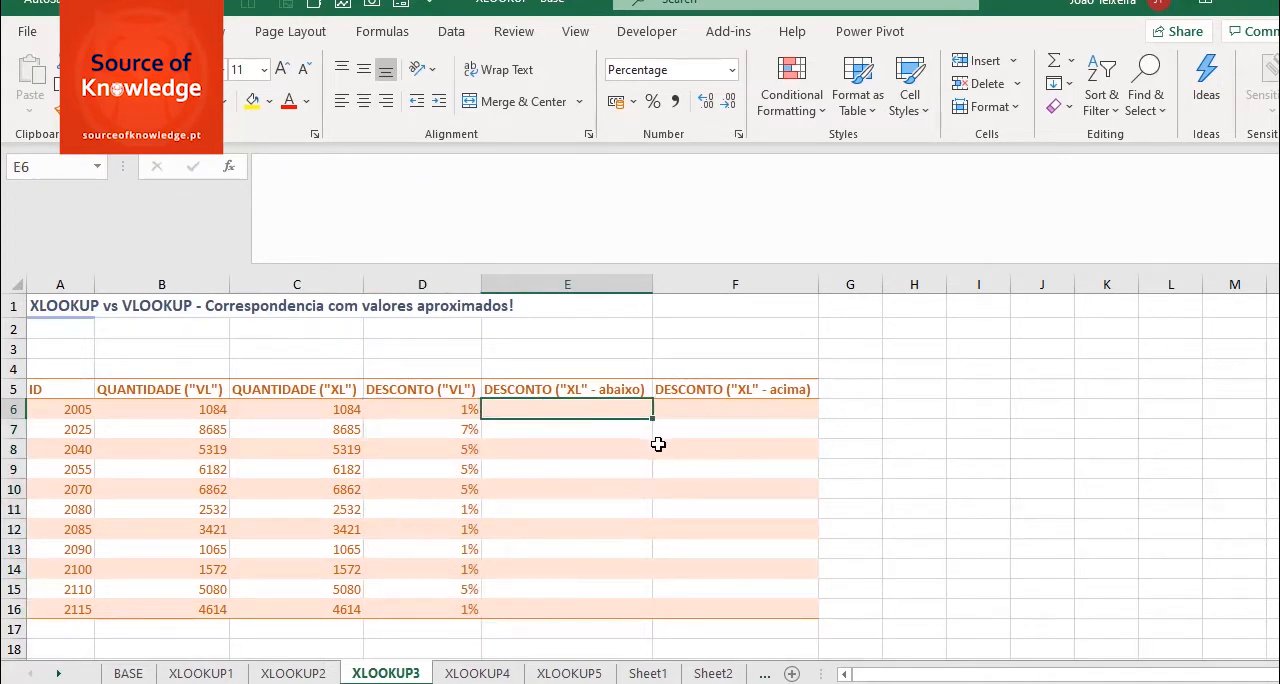
type("=X")
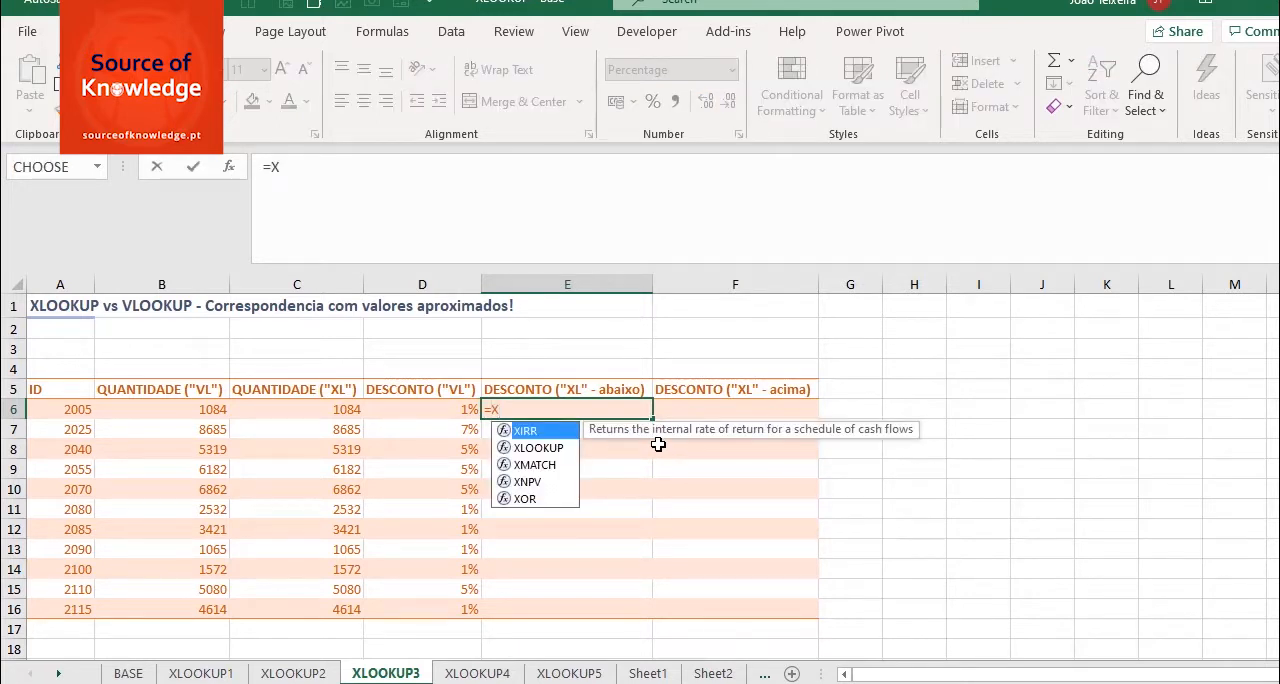
type("LOOKUP(")
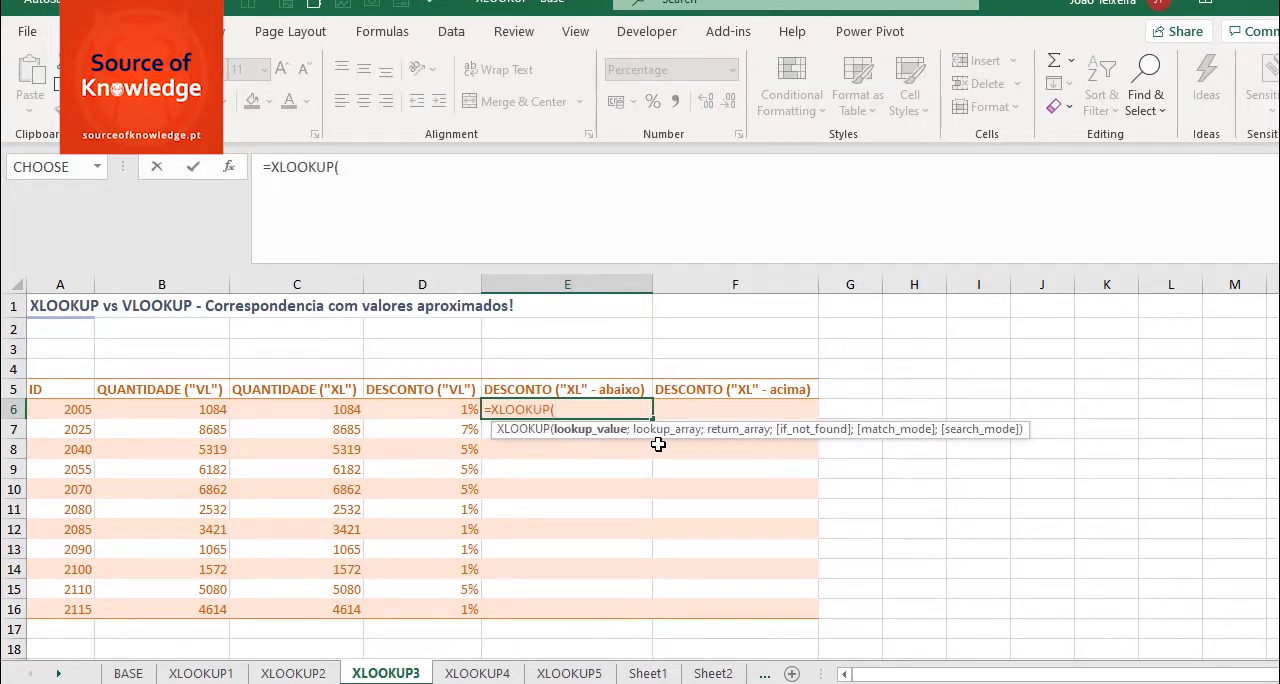
left_click(57, 411)
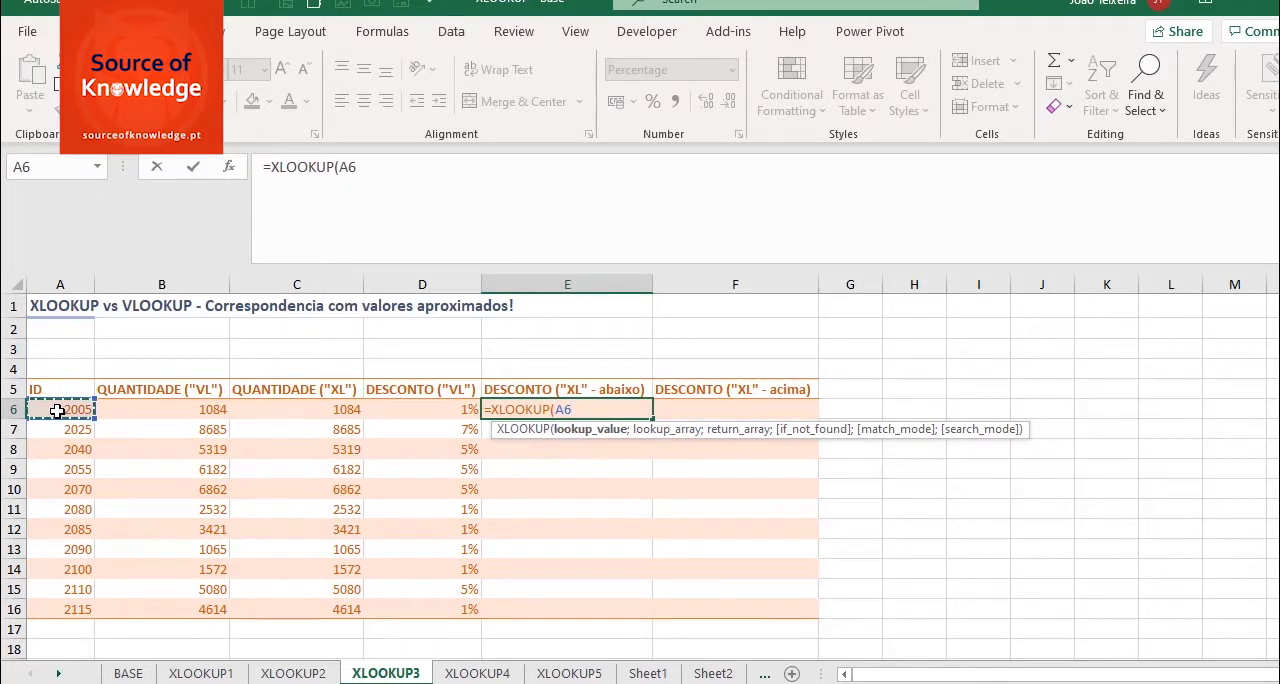
left_click(300, 418)
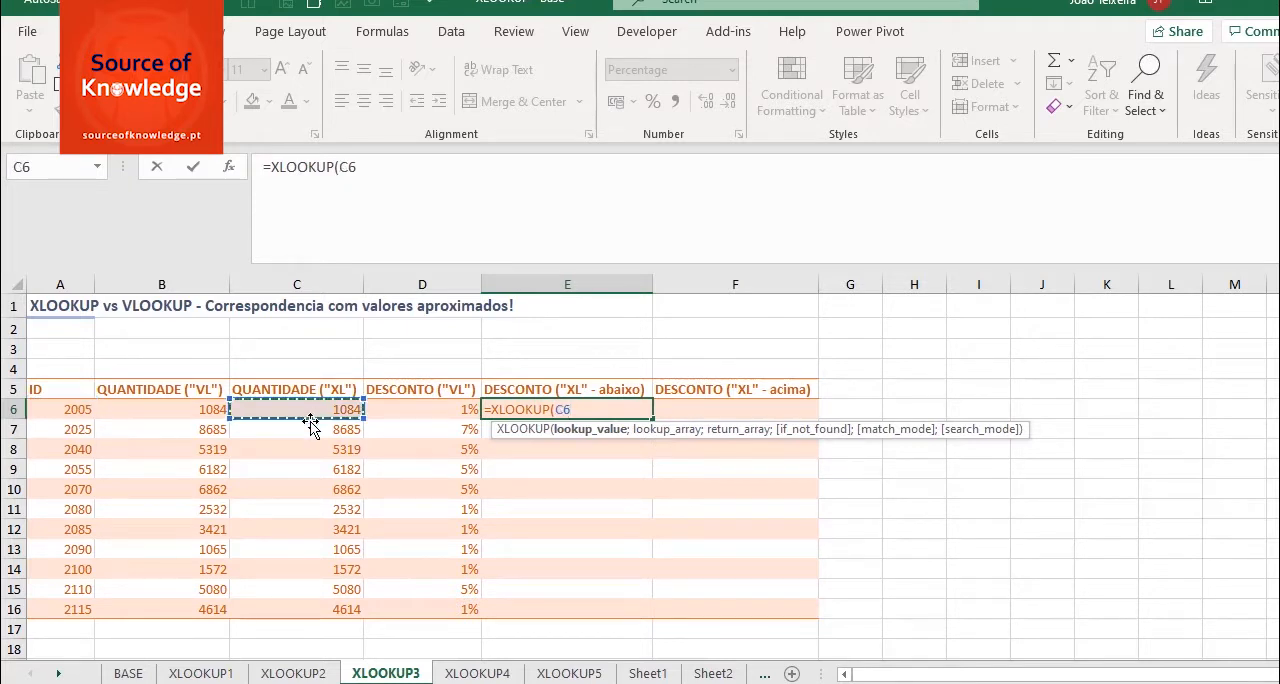
type(";")
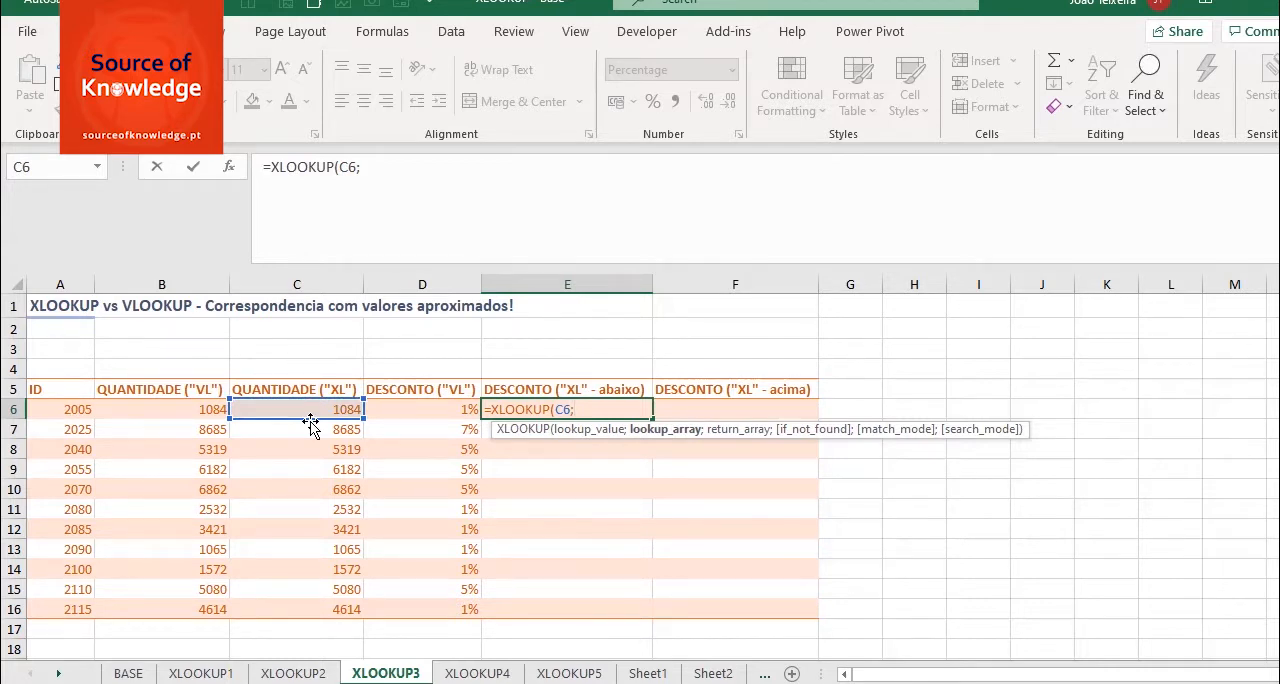
type("tab")
- Set TabelaDesconto[QUANTIDADE] as the lookup array of the XLOOKUP formula in E6
key("Down")
key("Tab")
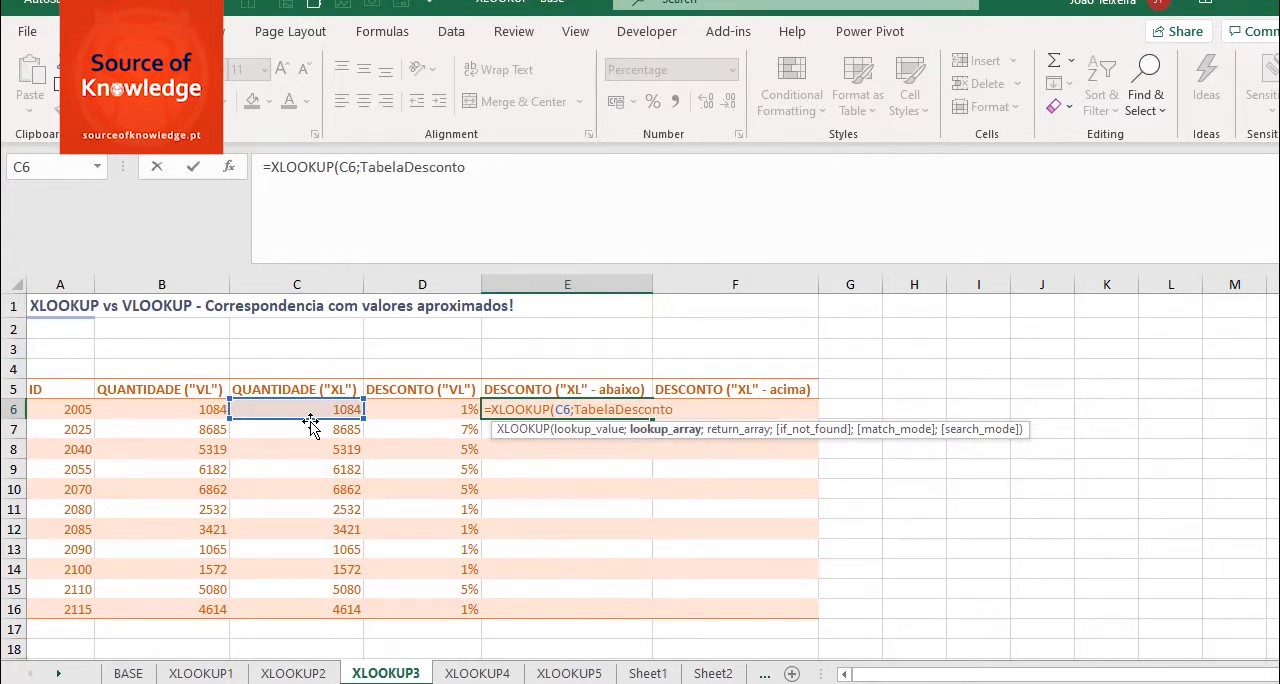
type("[")
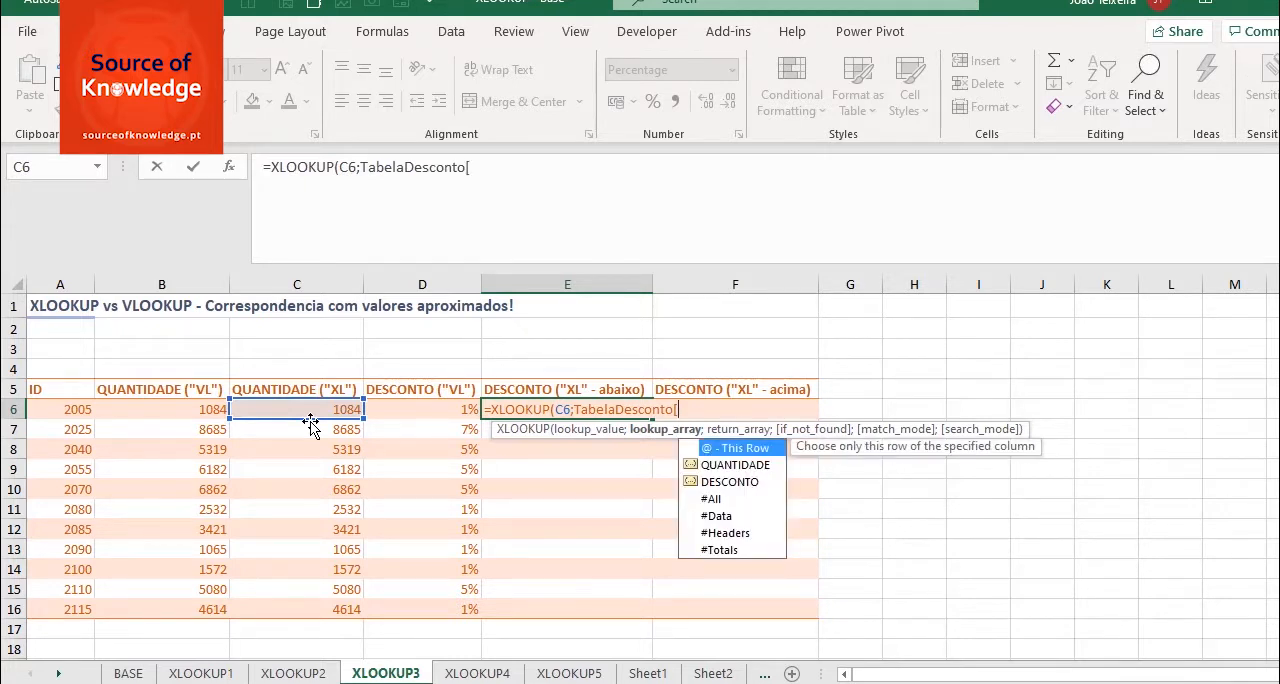
double_click(712, 465)
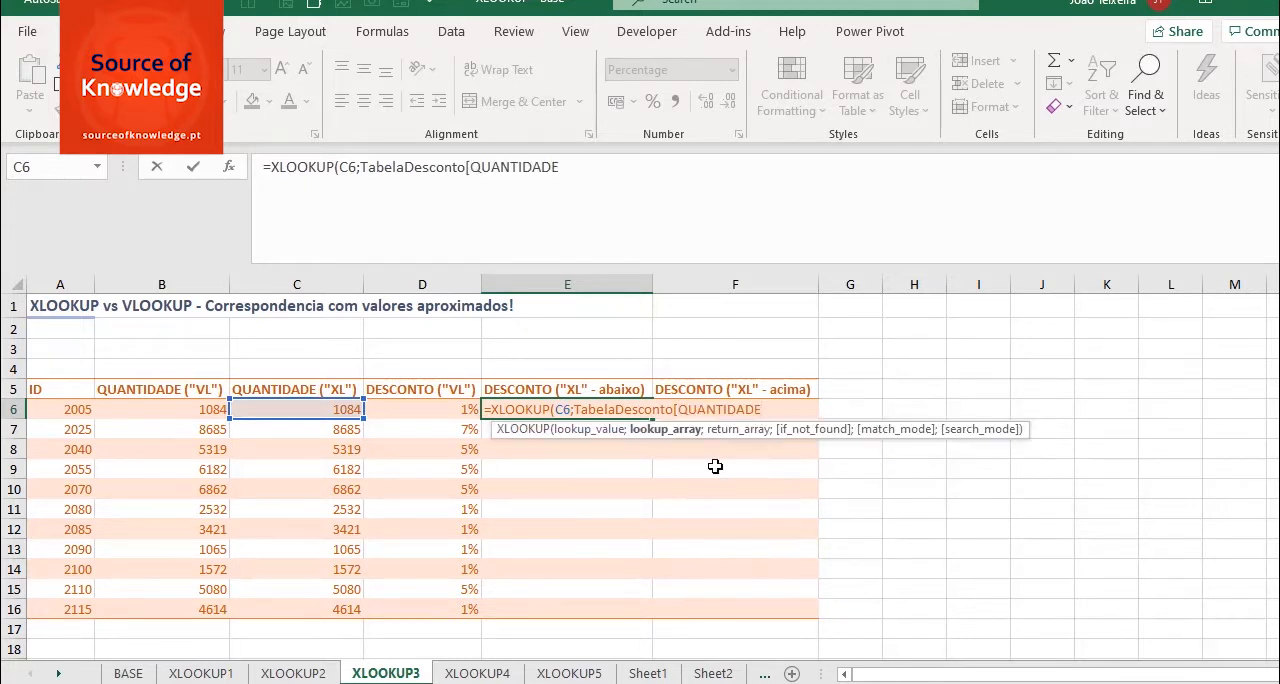
type("];taba")
- Set TabelaDesconto[DESCONTO] as the return array of the XLOOKUP formula in E6
key("BackSpace")
key("Down")
key("Tab")
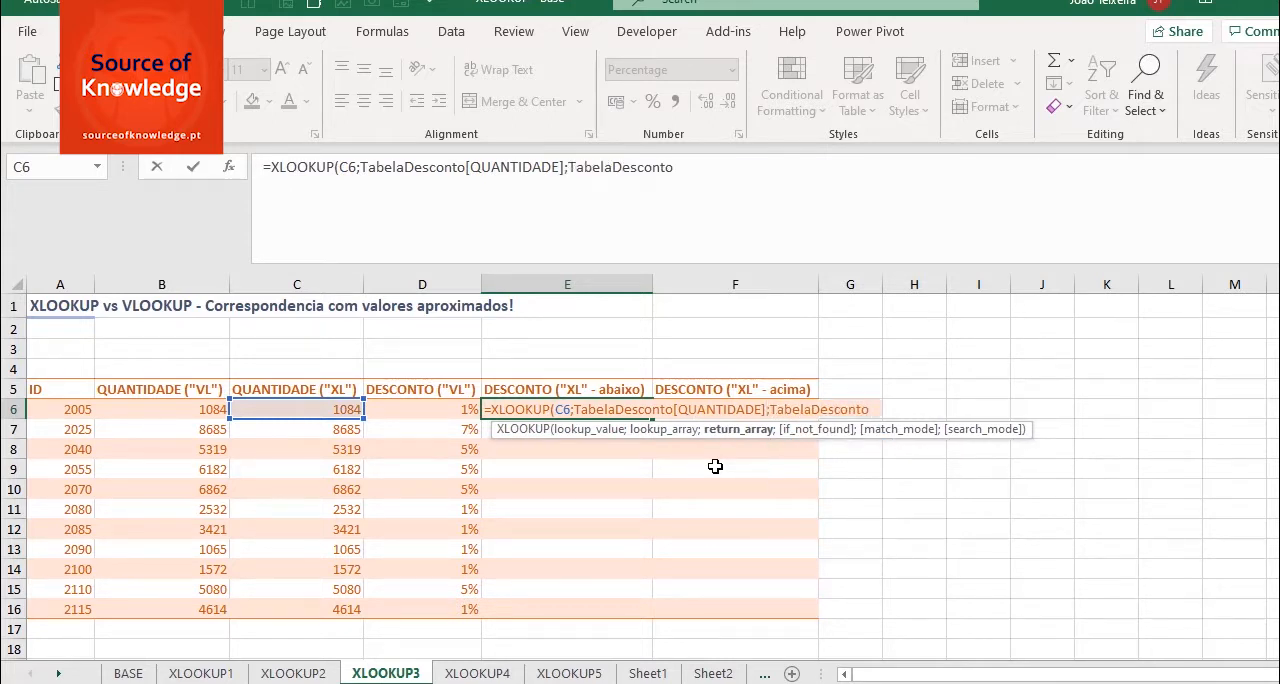
type("[")
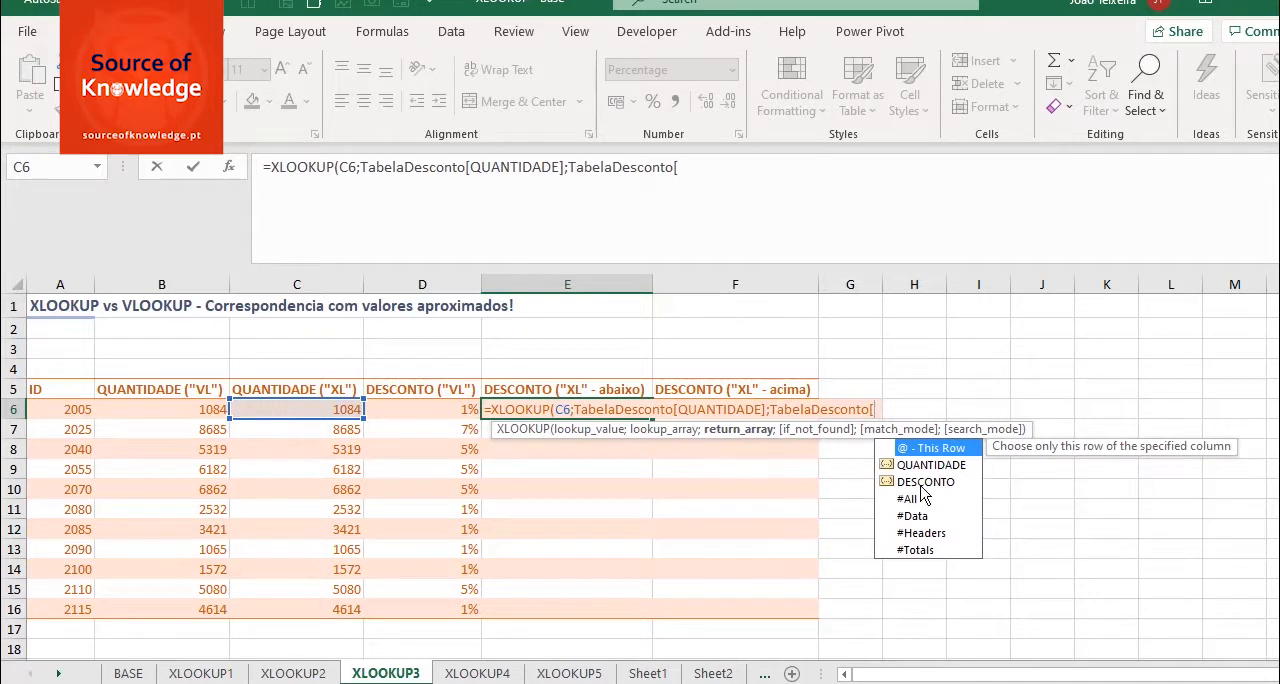
double_click(919, 483)
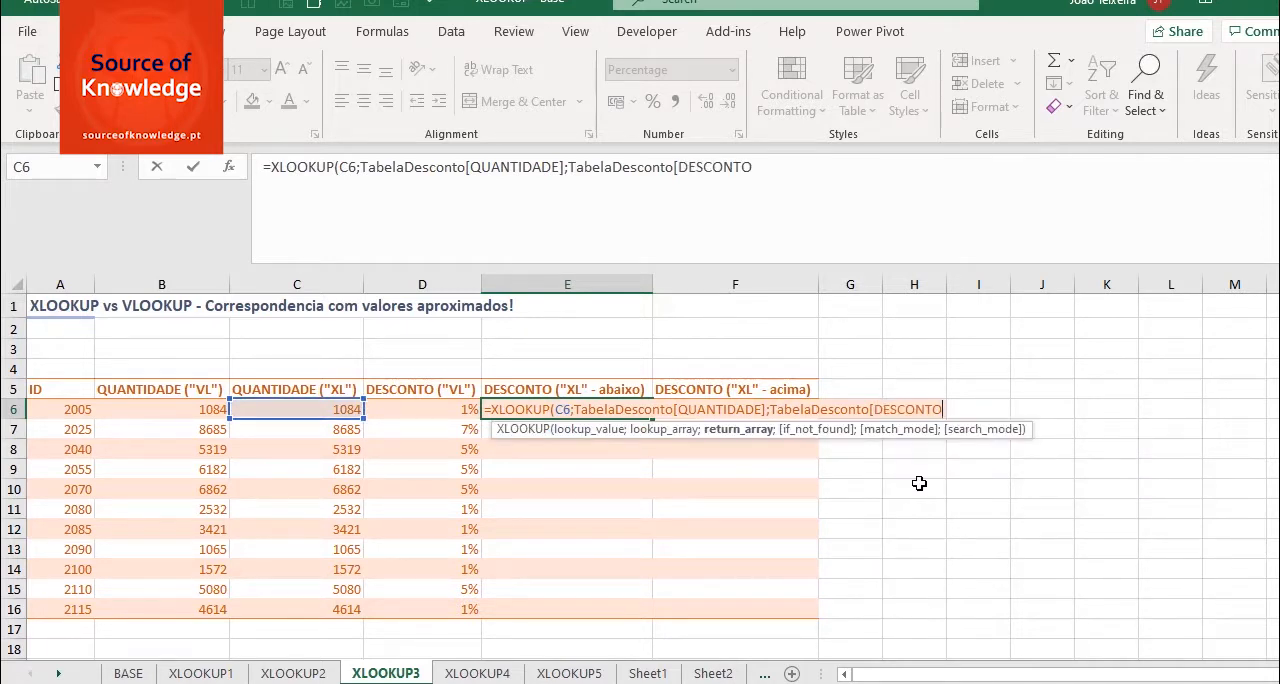
type("];")
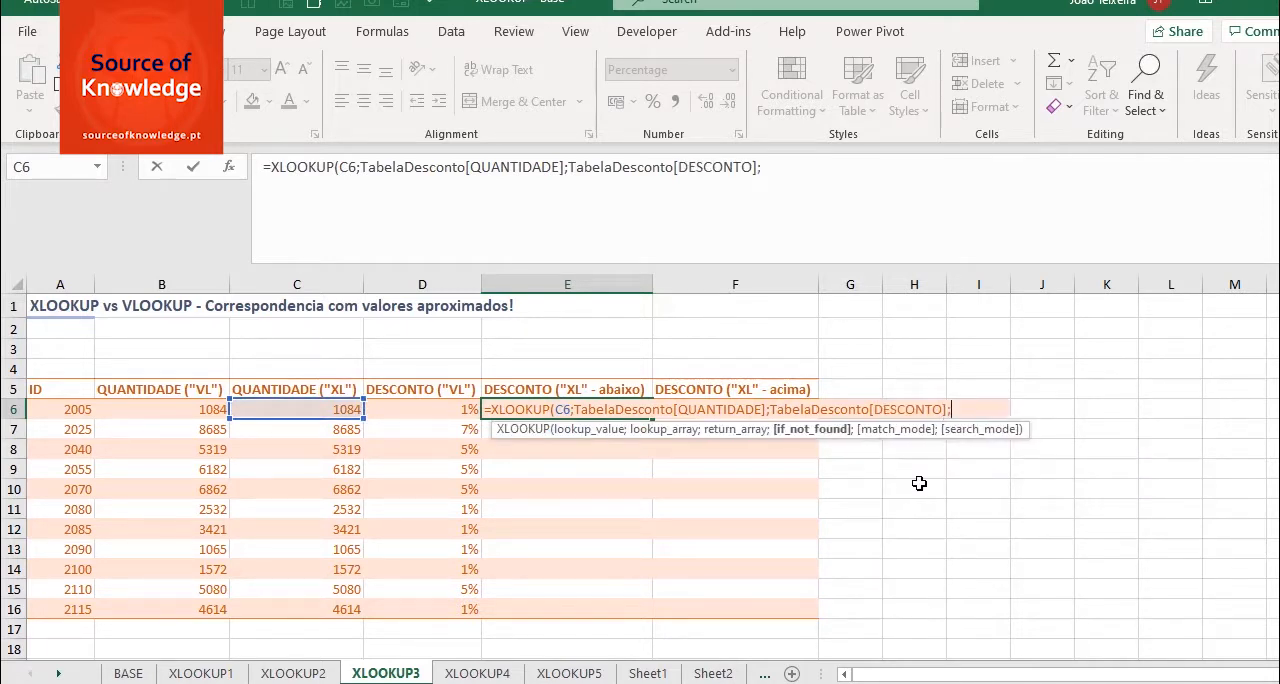
type("\"-\";")
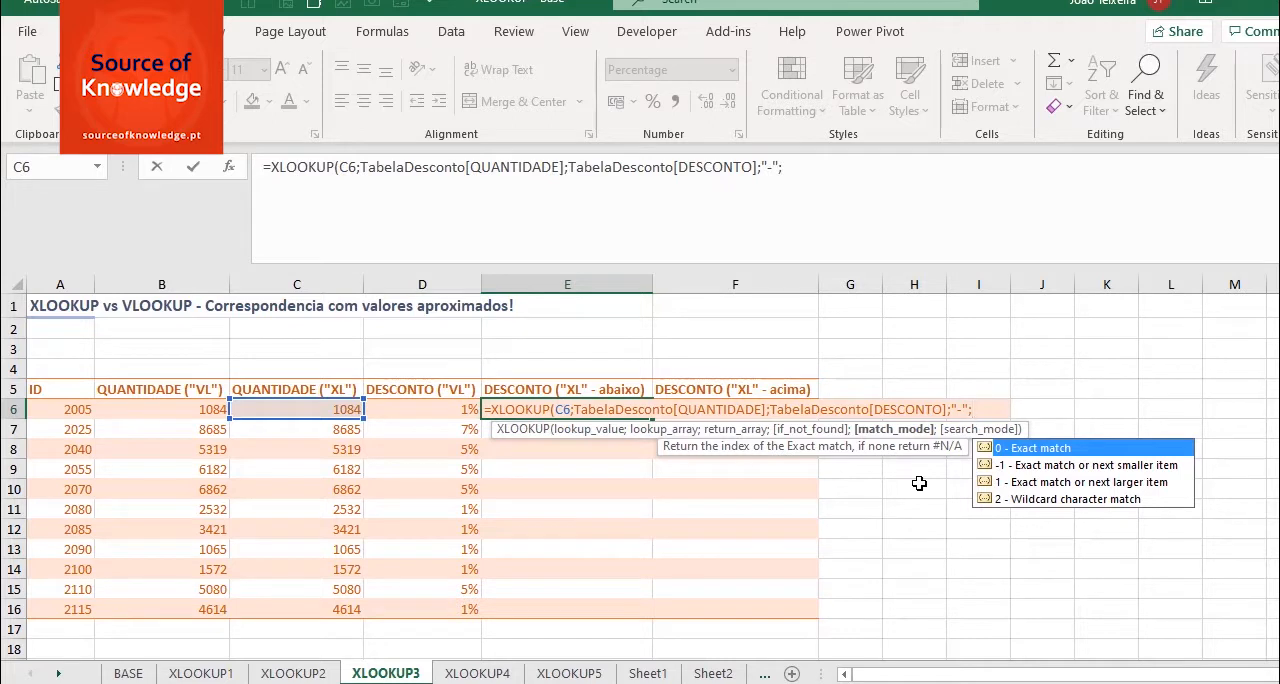
- Set "-" as the if_not_found result and -1 (exact match or next smaller item) as the match mode, completing the formula in E6
left_click(1108, 468)
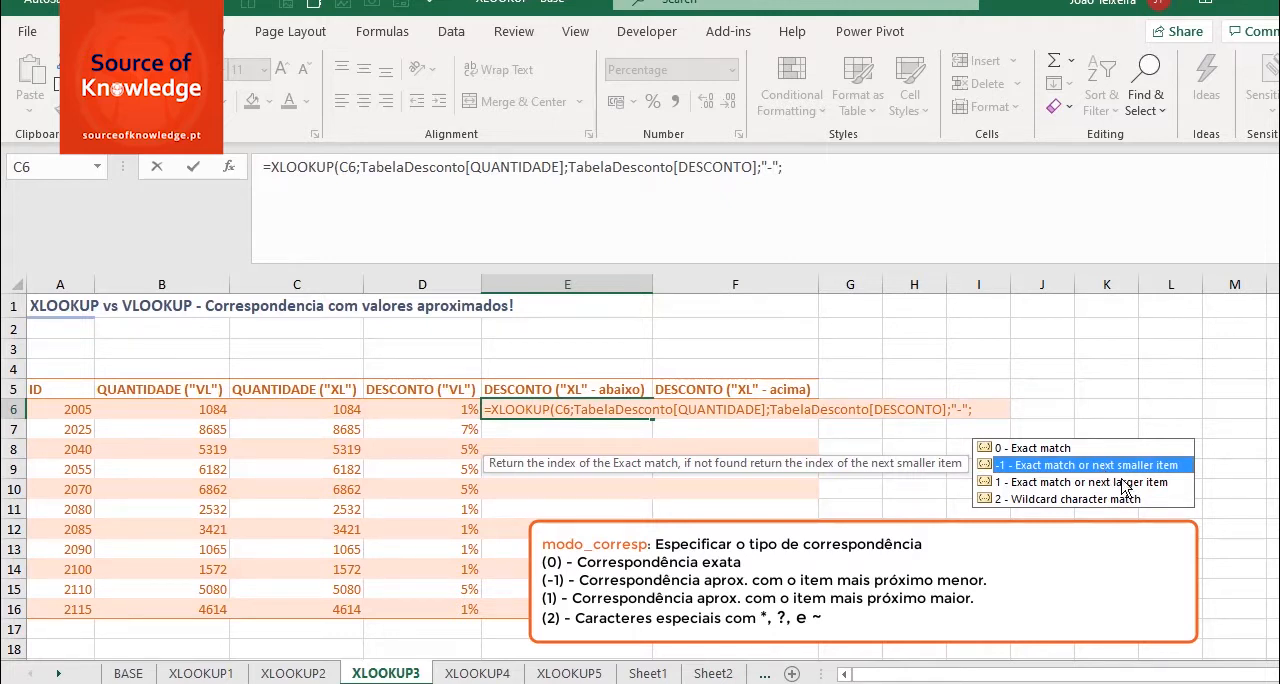
left_click(1122, 486)
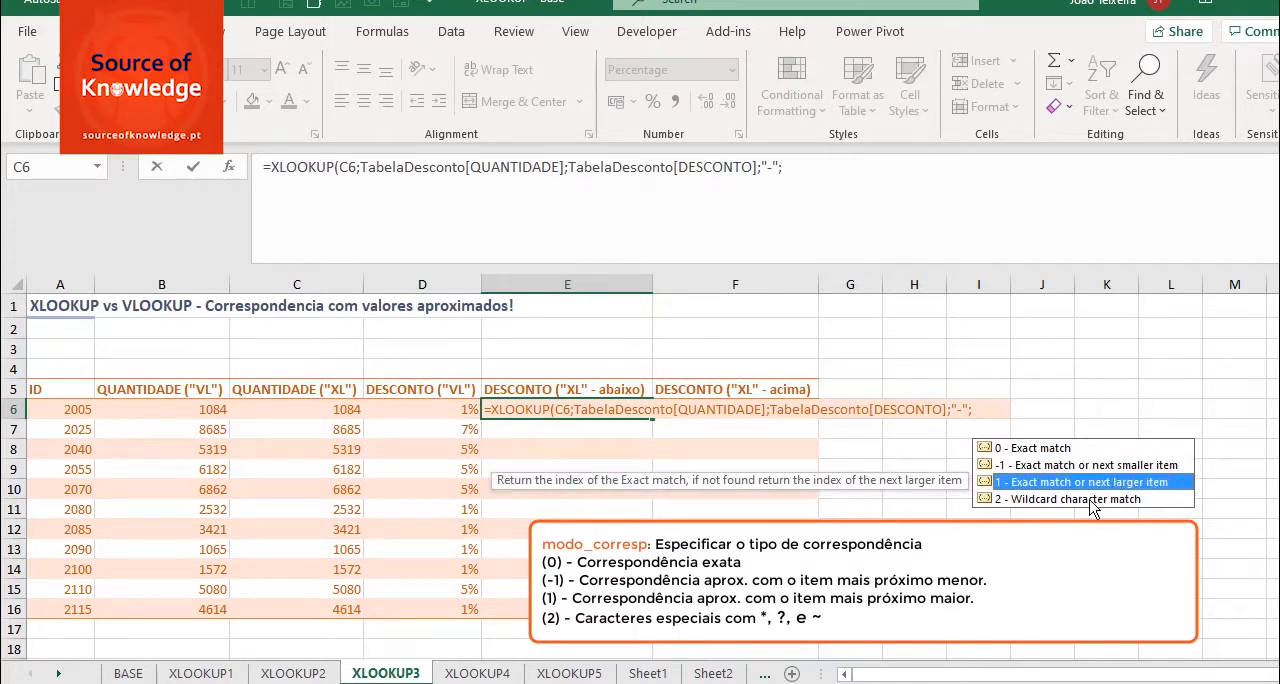
left_click(1092, 503)
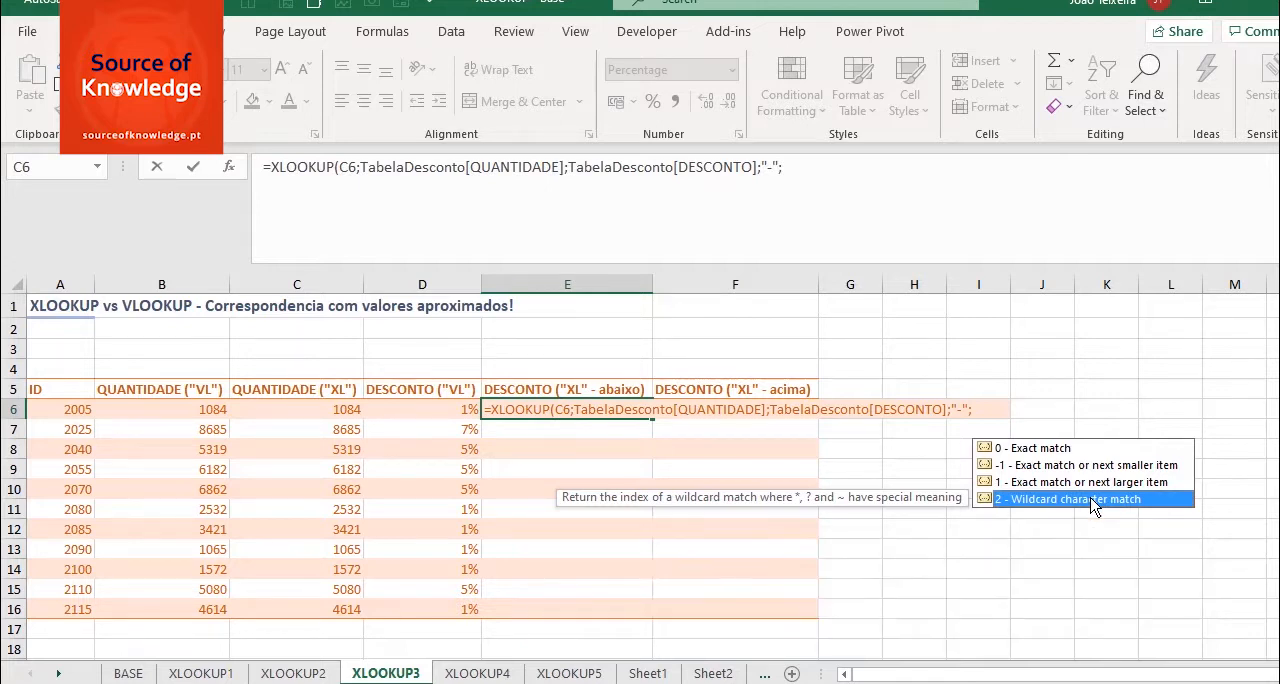
double_click(1071, 466)
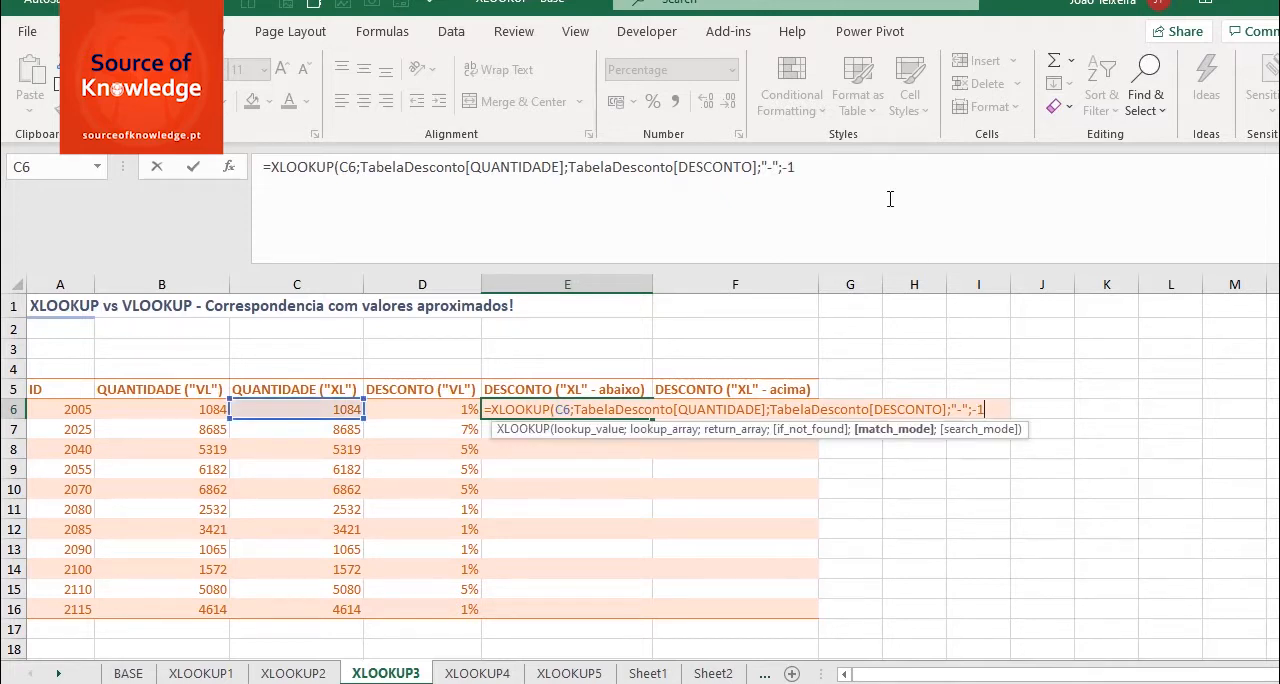
type(")")
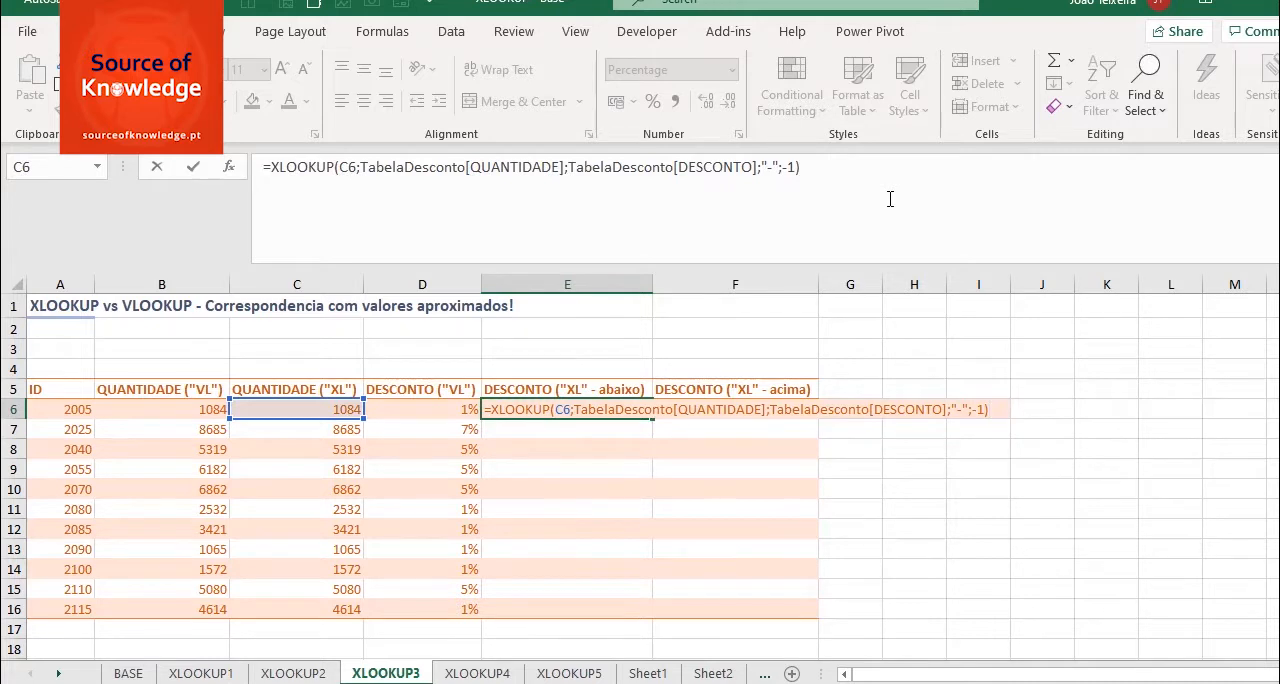
key("Return")
- Fill the XLOOKUP formula from E6 down to E16 without formatting
left_click(600, 411)
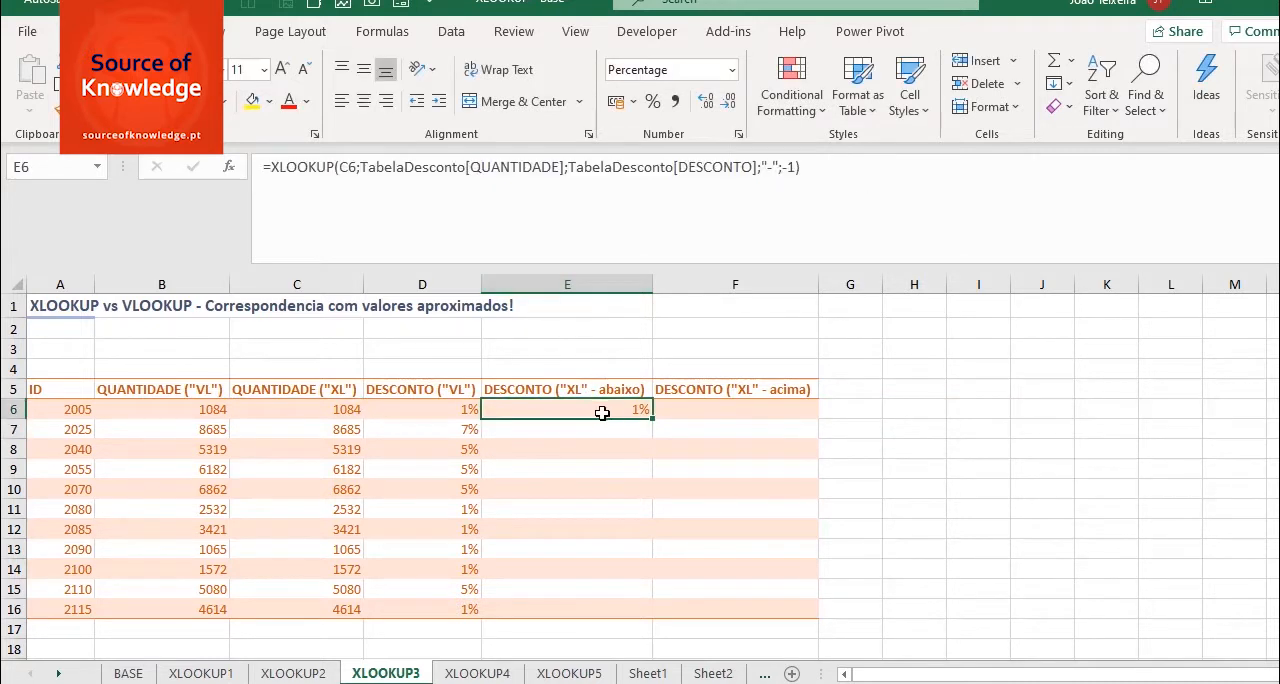
left_click_drag(651, 421, 634, 628)
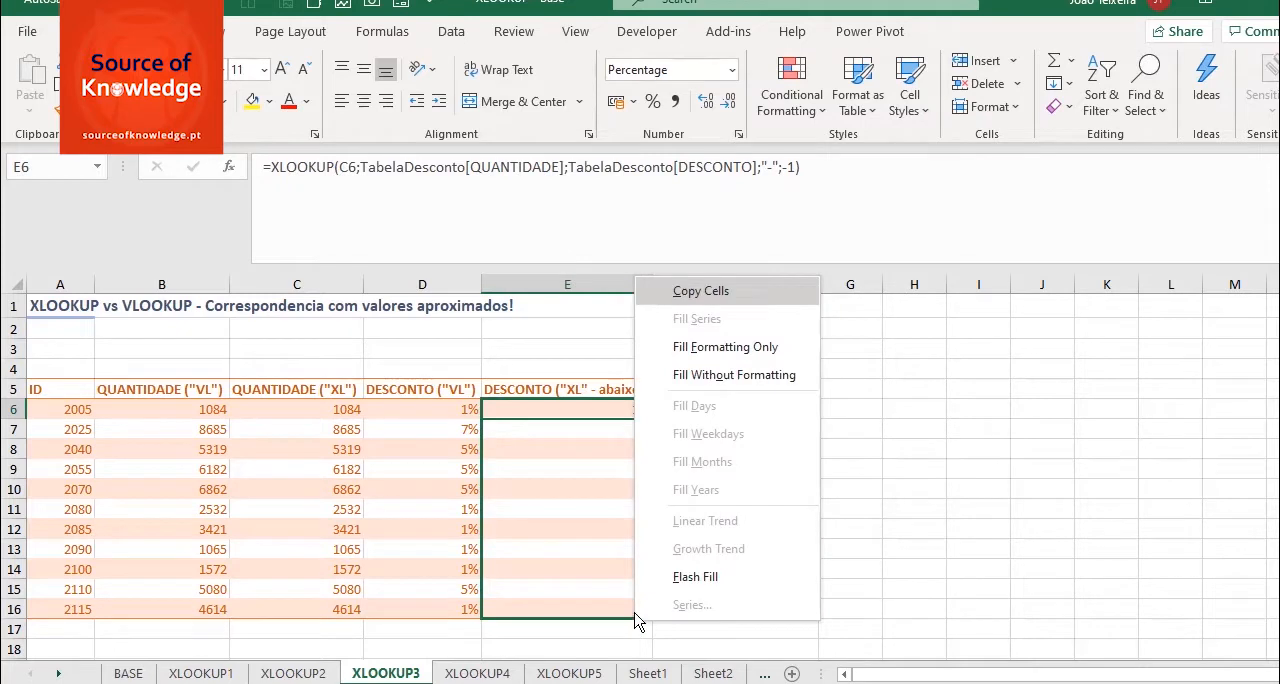
left_click(720, 384)
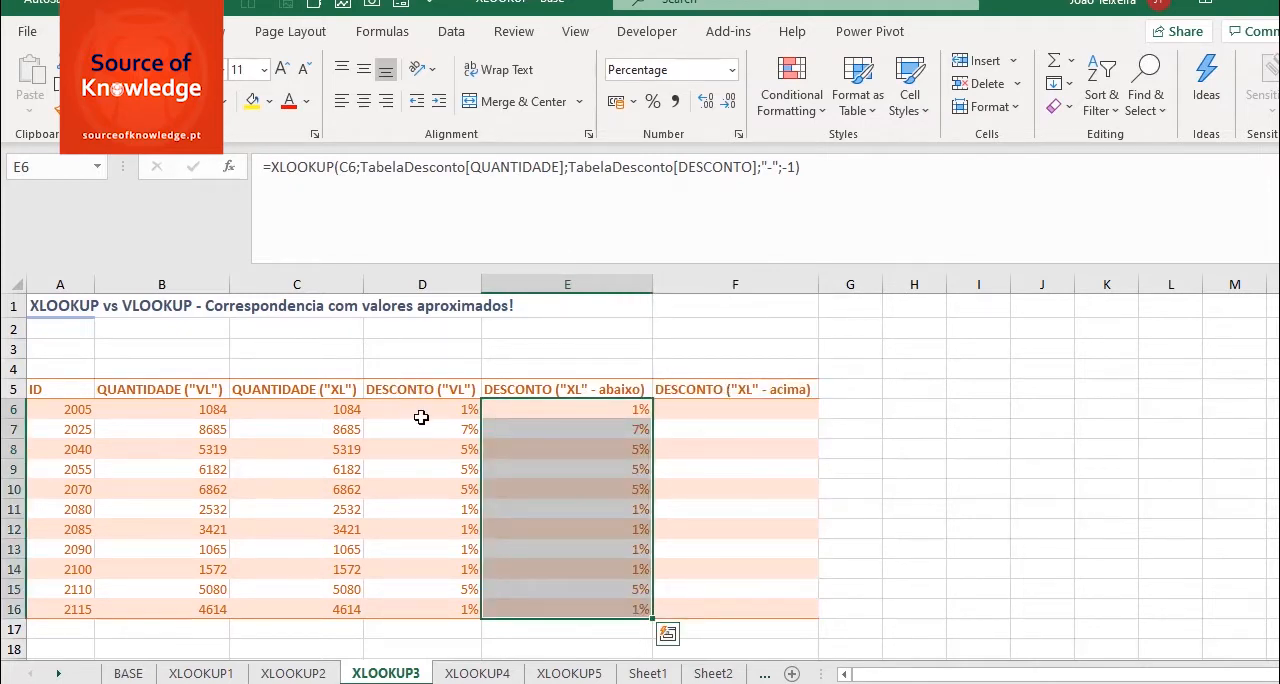
- Copy the XLOOKUP formula text from E6 into F6, keeping the C6 reference
left_click(584, 405)
left_click_drag(829, 166, 262, 167)
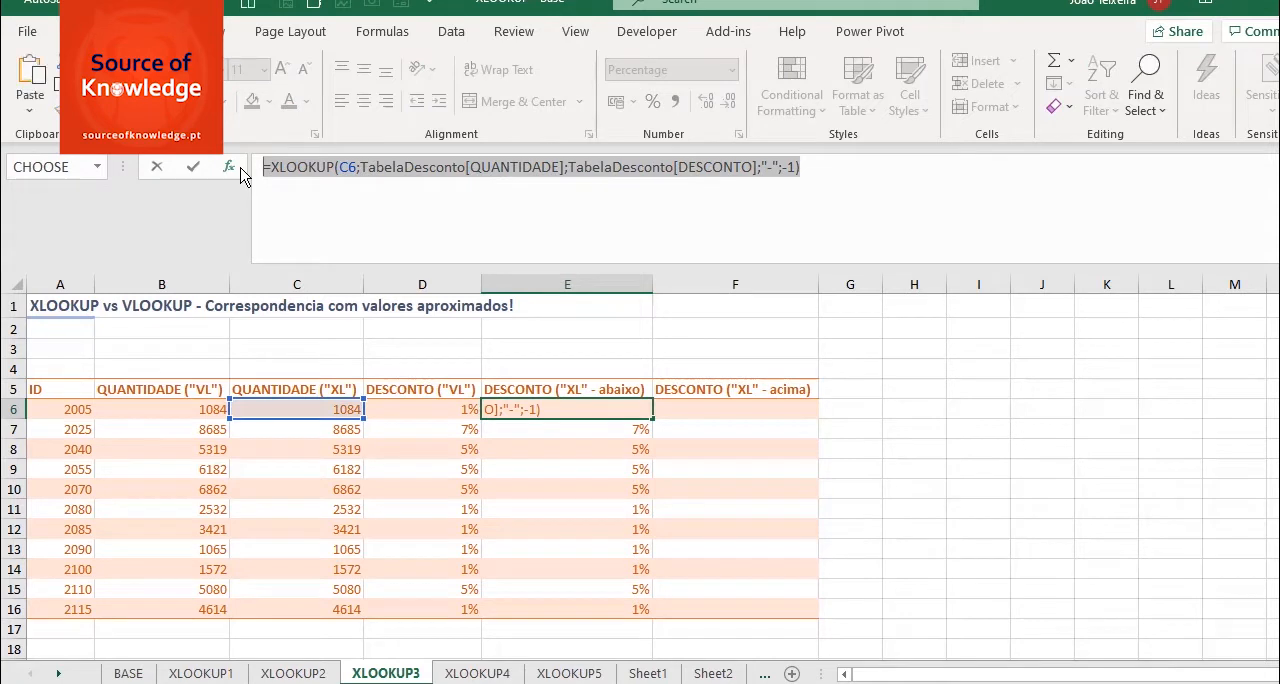
key("Escape")
left_click(745, 412)
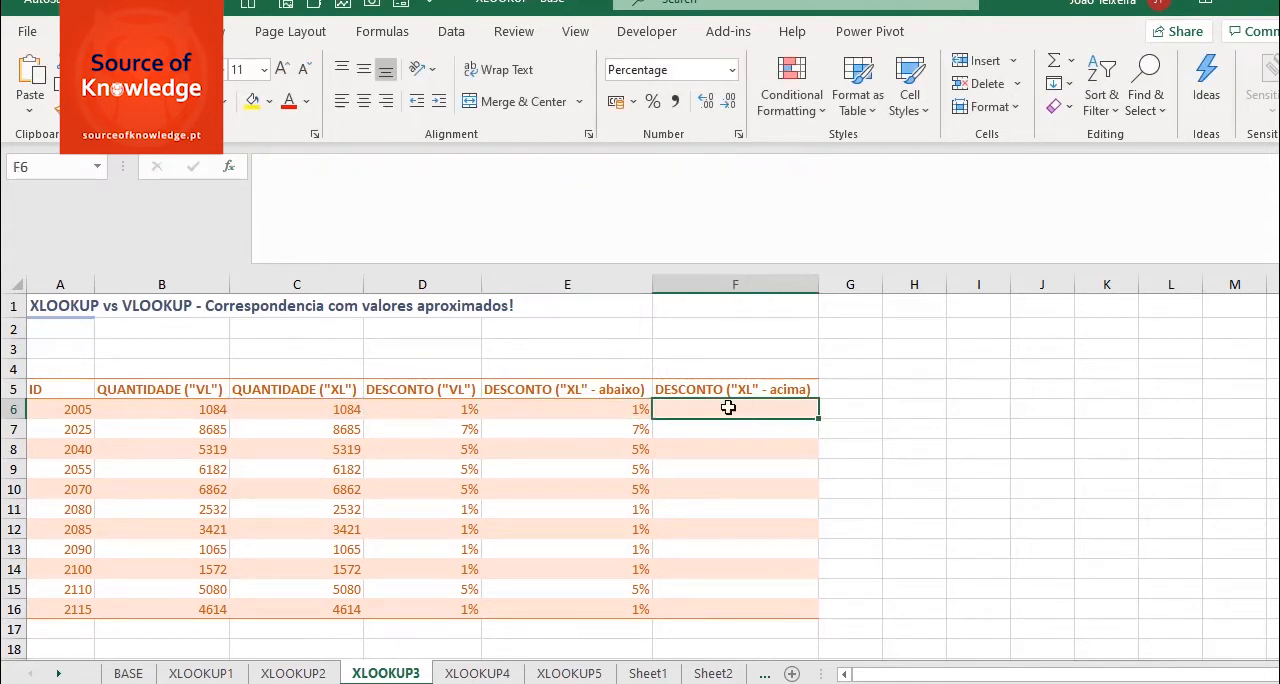
left_click(610, 203)
key("ctrl+v")
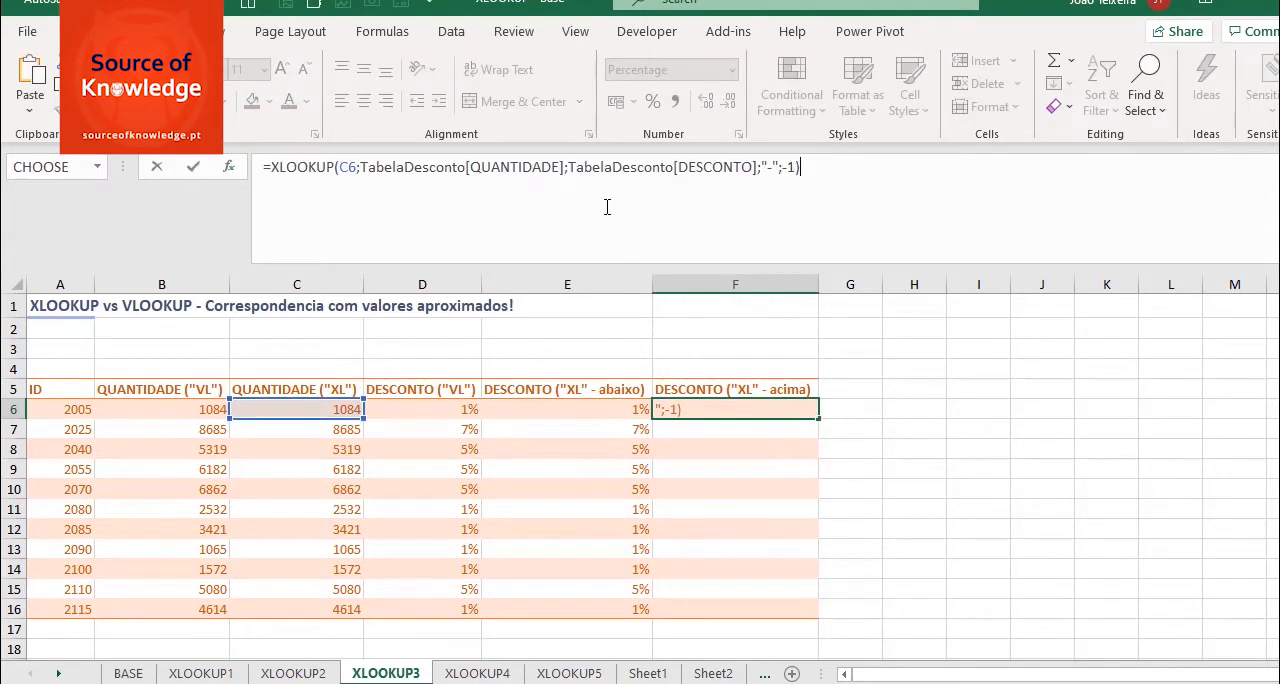
- Change the match mode in the F6 formula to 1, exact match or next larger item, and complete it
left_click_drag(781, 168, 797, 168)
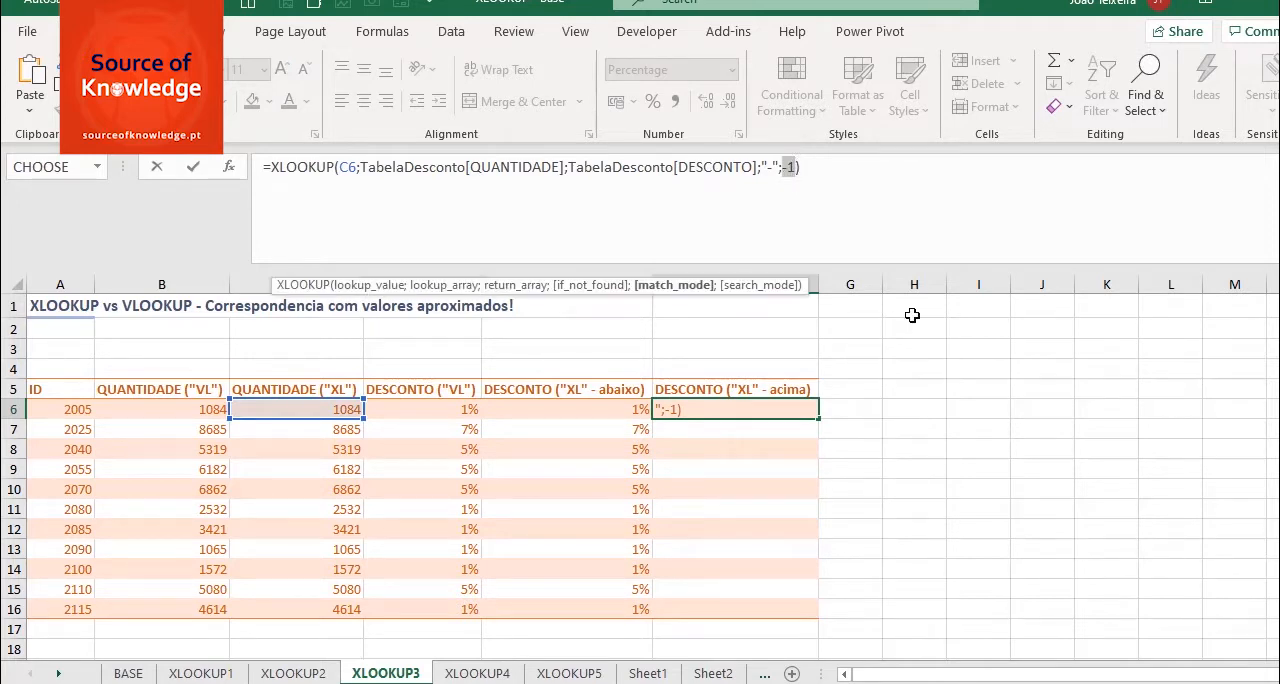
type("1")
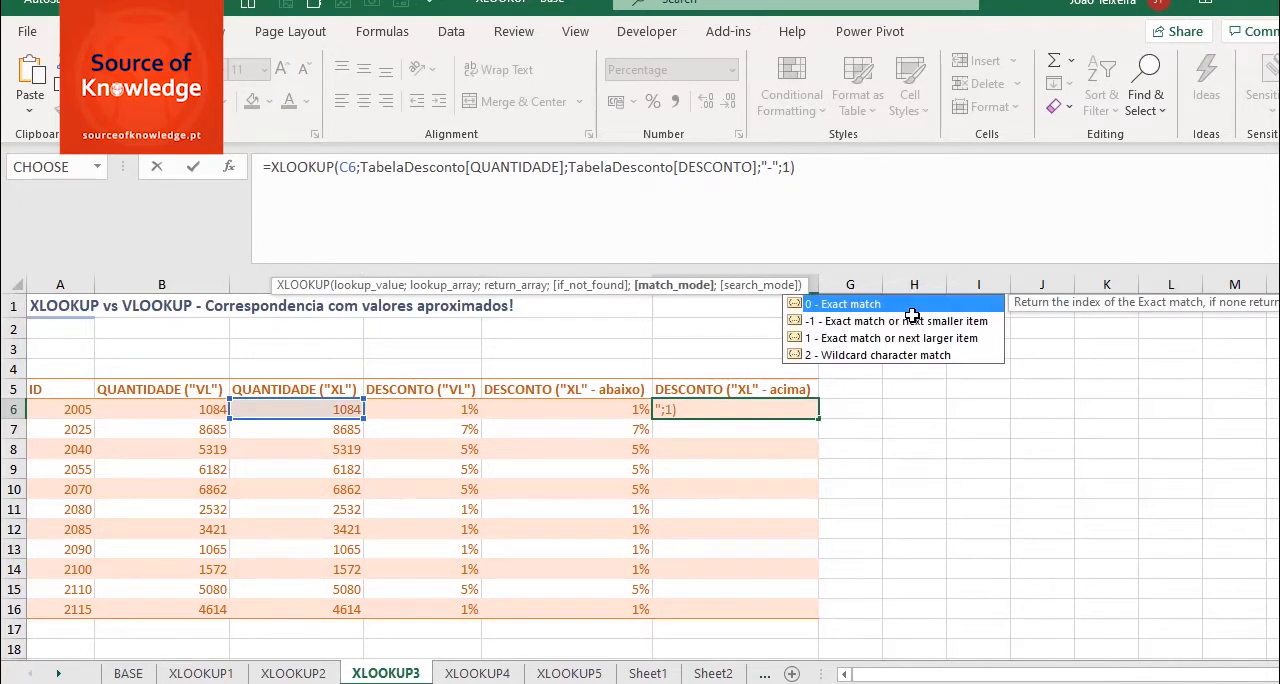
left_click(848, 175)
key("Return")
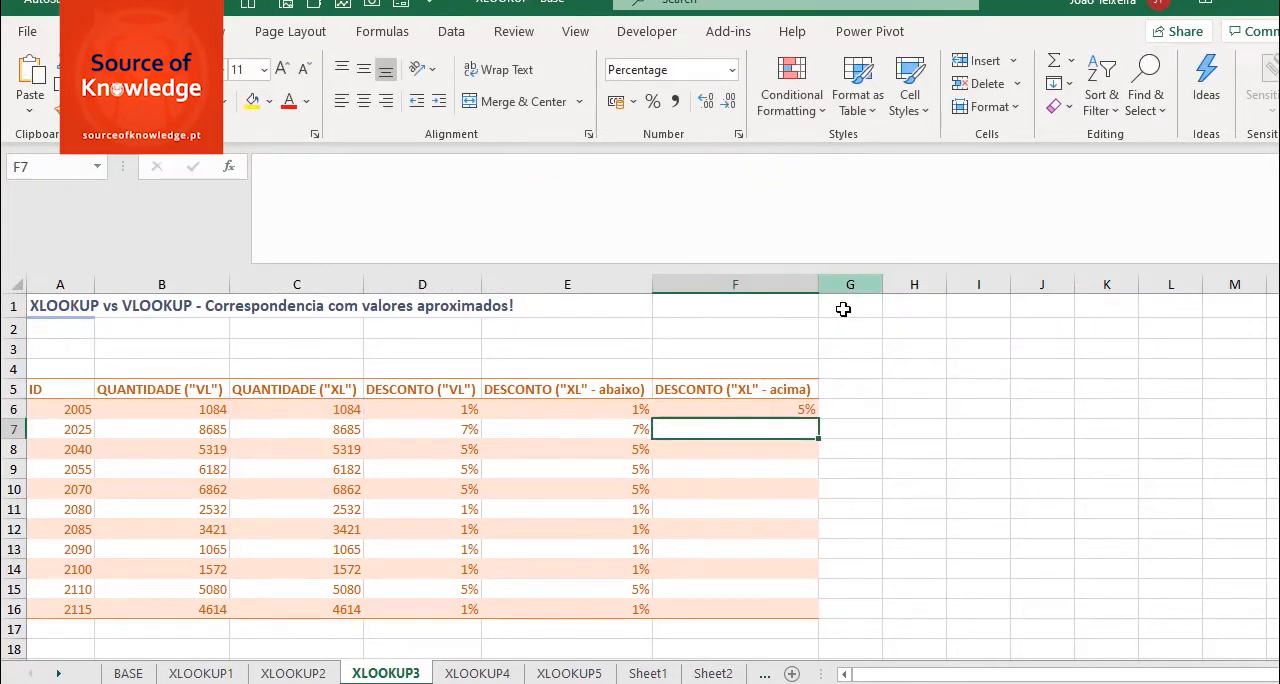
- Fill the XLOOKUP formula from F6 down to F16 without formatting
left_click(788, 410)
left_click_drag(819, 418, 808, 631)
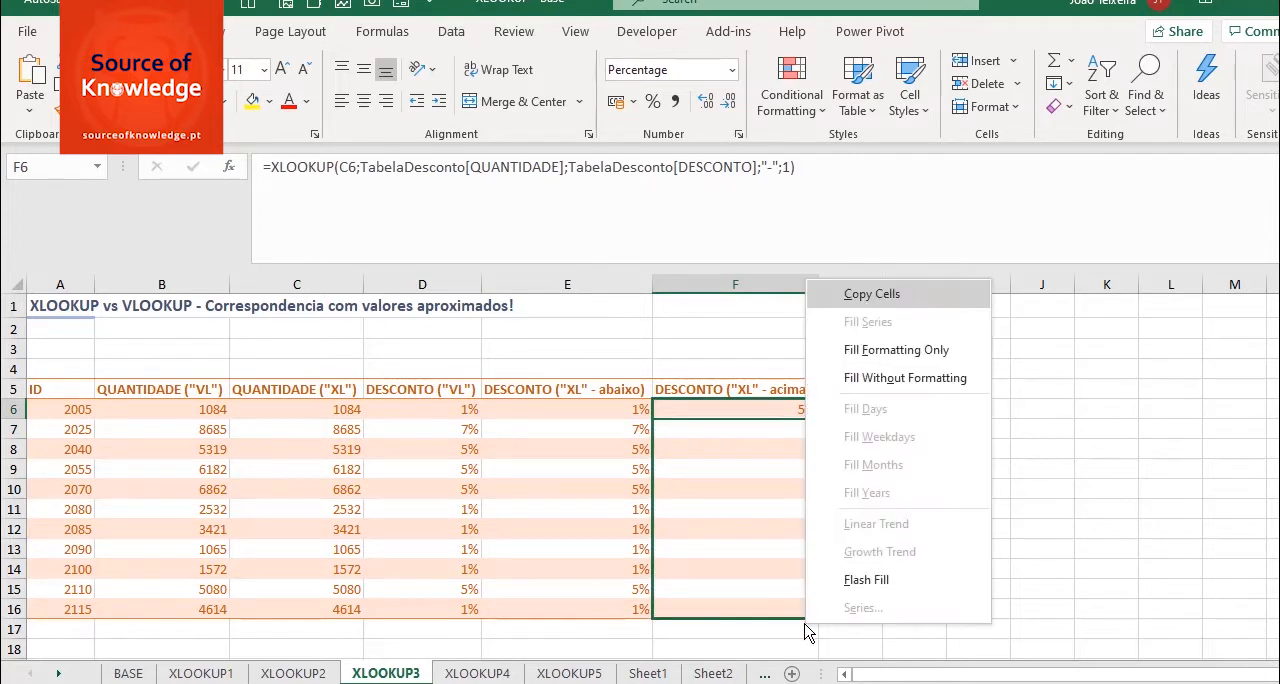
left_click(912, 389)
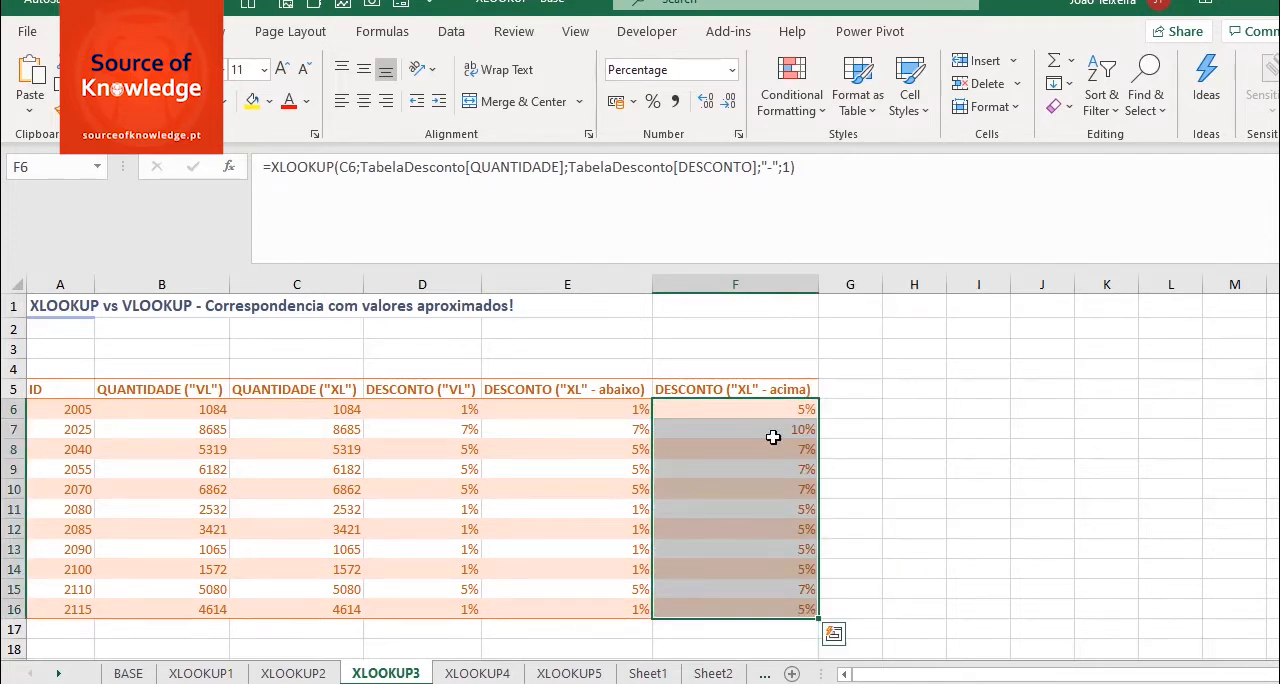
- Compare the discounts for the quantities in C6 and C7 with the thresholds in the BASE sheet's discount table, and return to XLOOKUP3
left_click(343, 410)
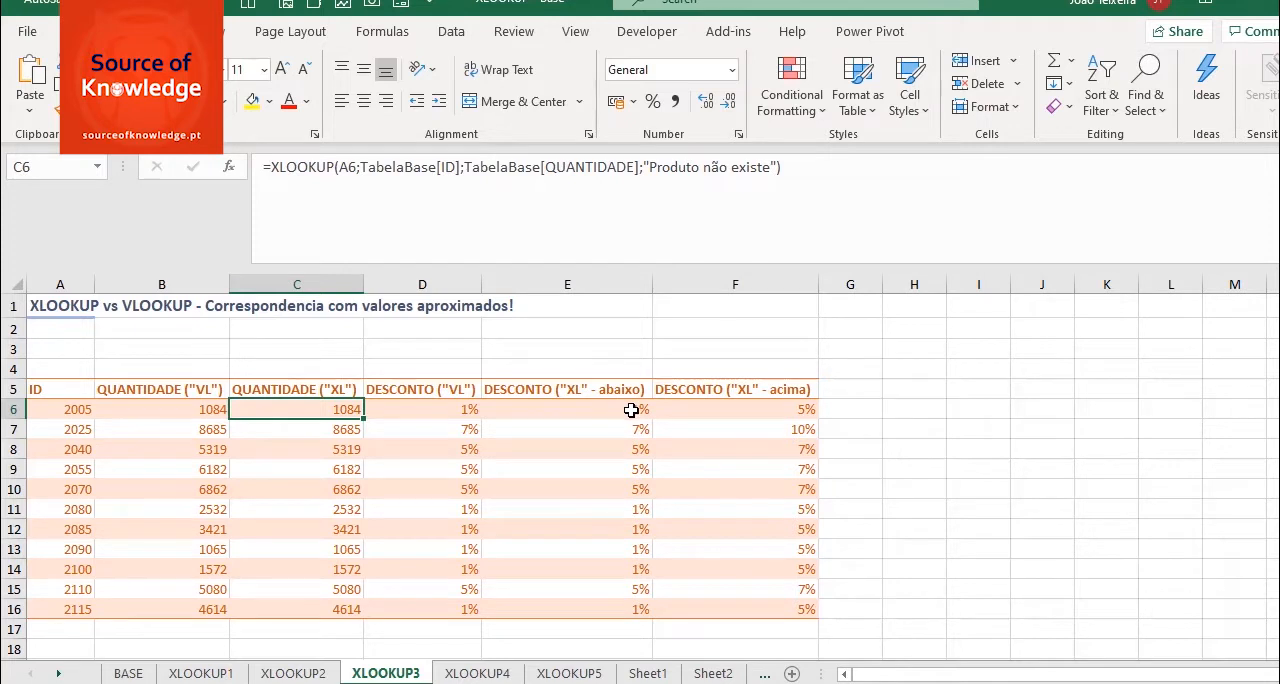
left_click(333, 430)
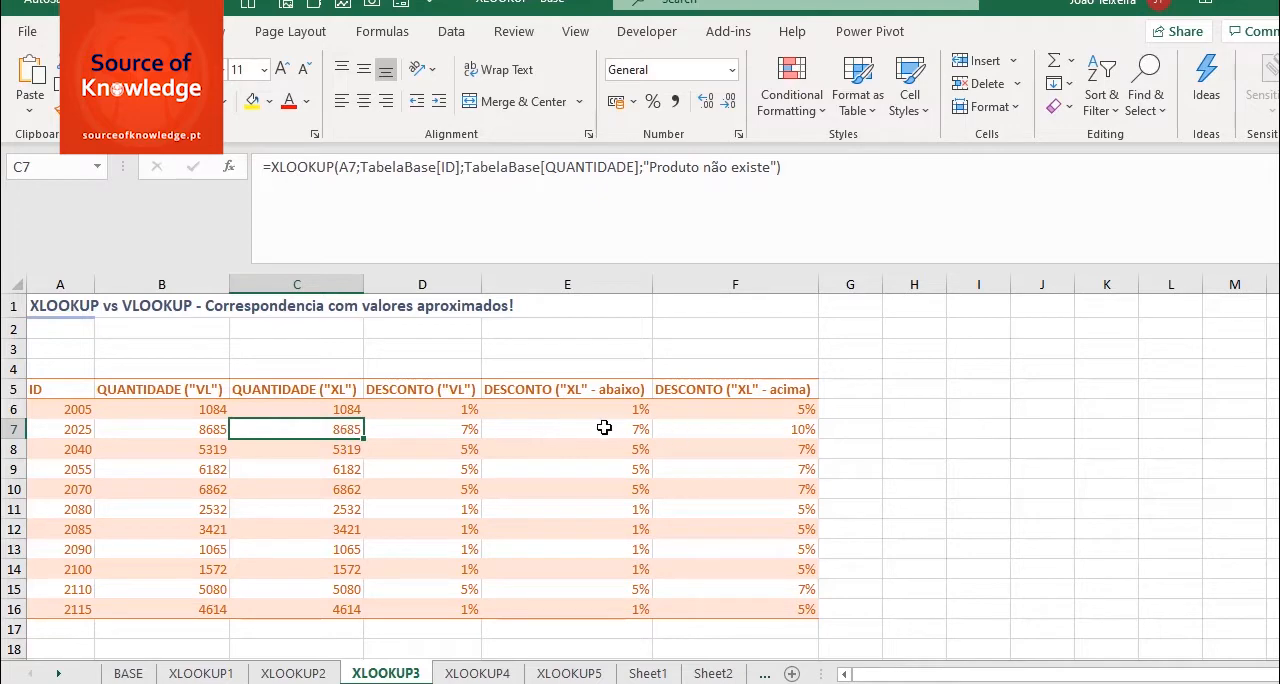
left_click(127, 673)
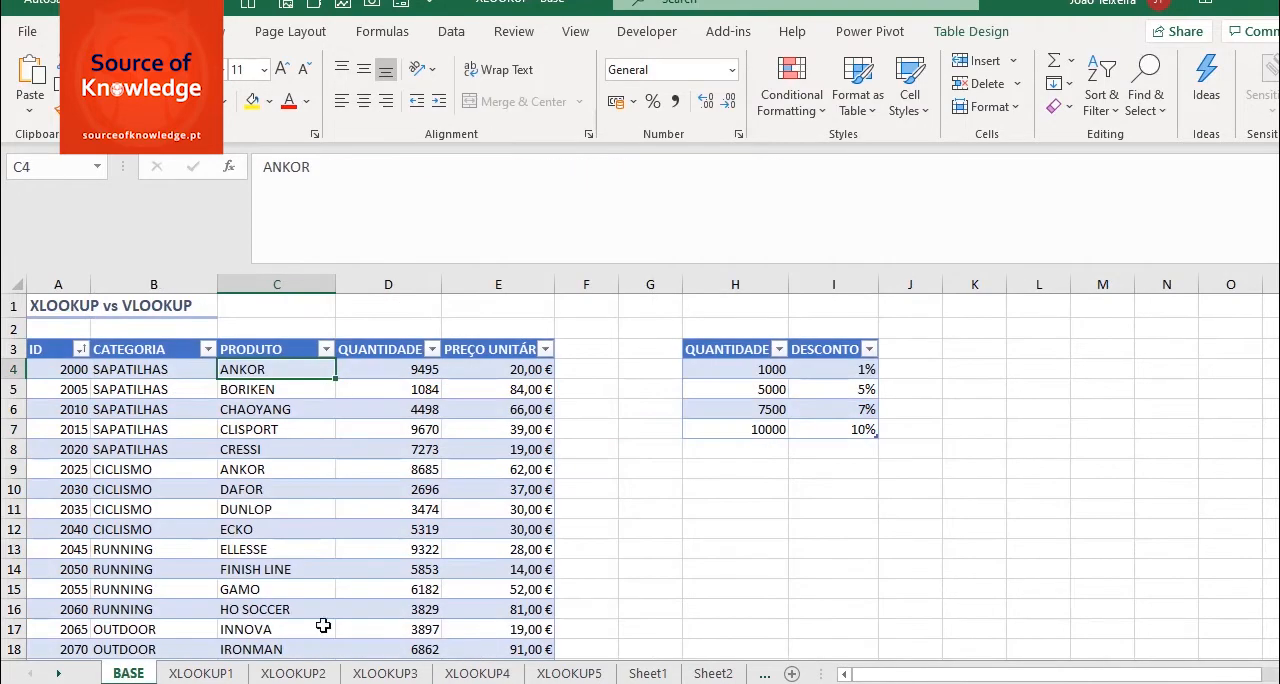
left_click(767, 411)
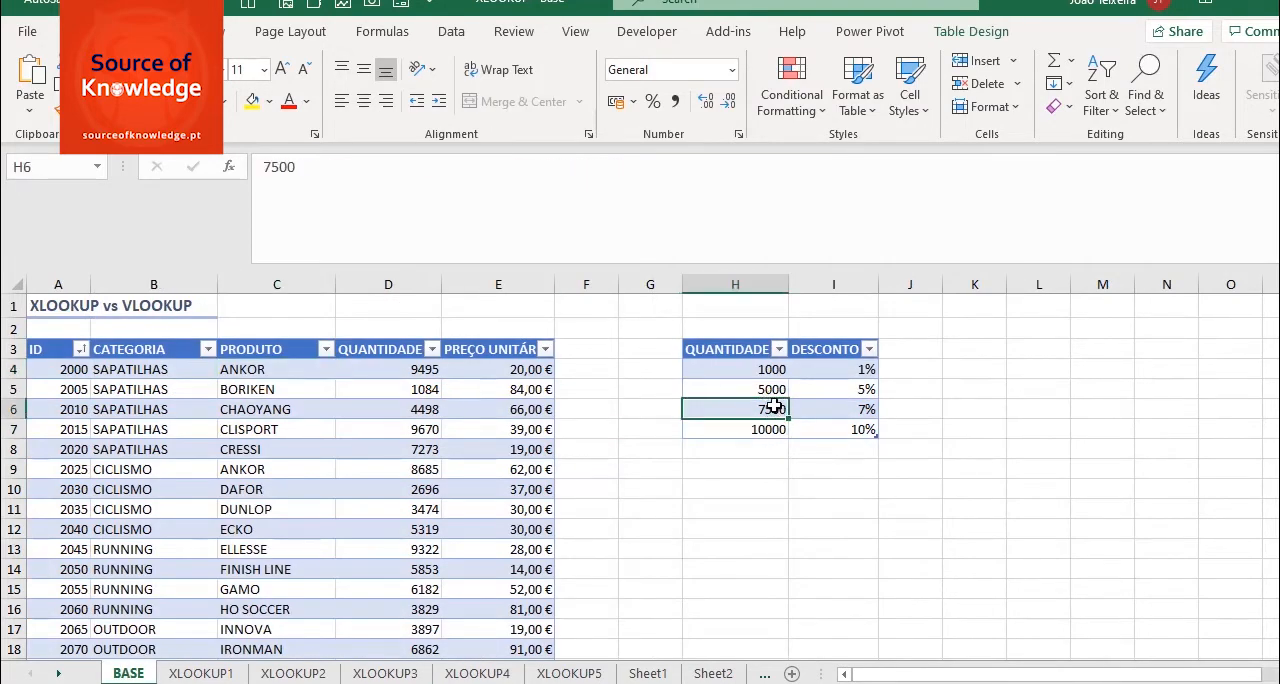
left_click(763, 432)
left_click(398, 675)
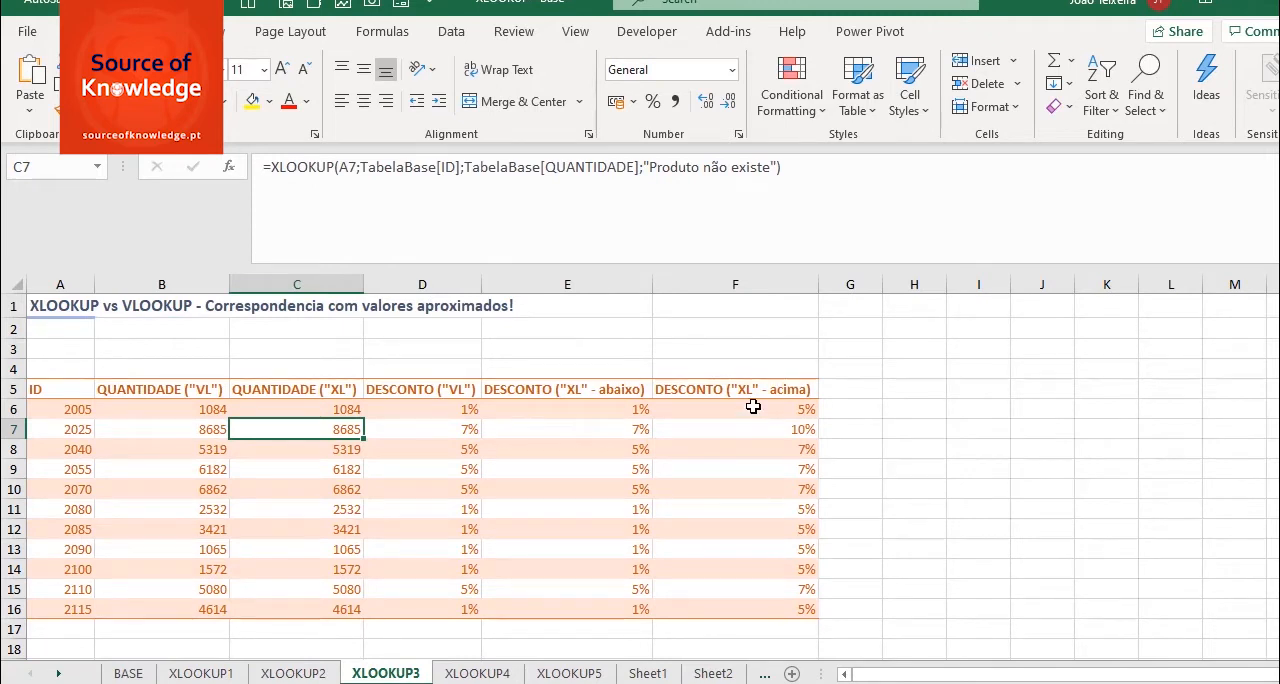
- In the BASE sheet's discount table, swap the two middle quantity thresholds: set H5 to 7500 and H6 to 5000
key("alt+Tab")
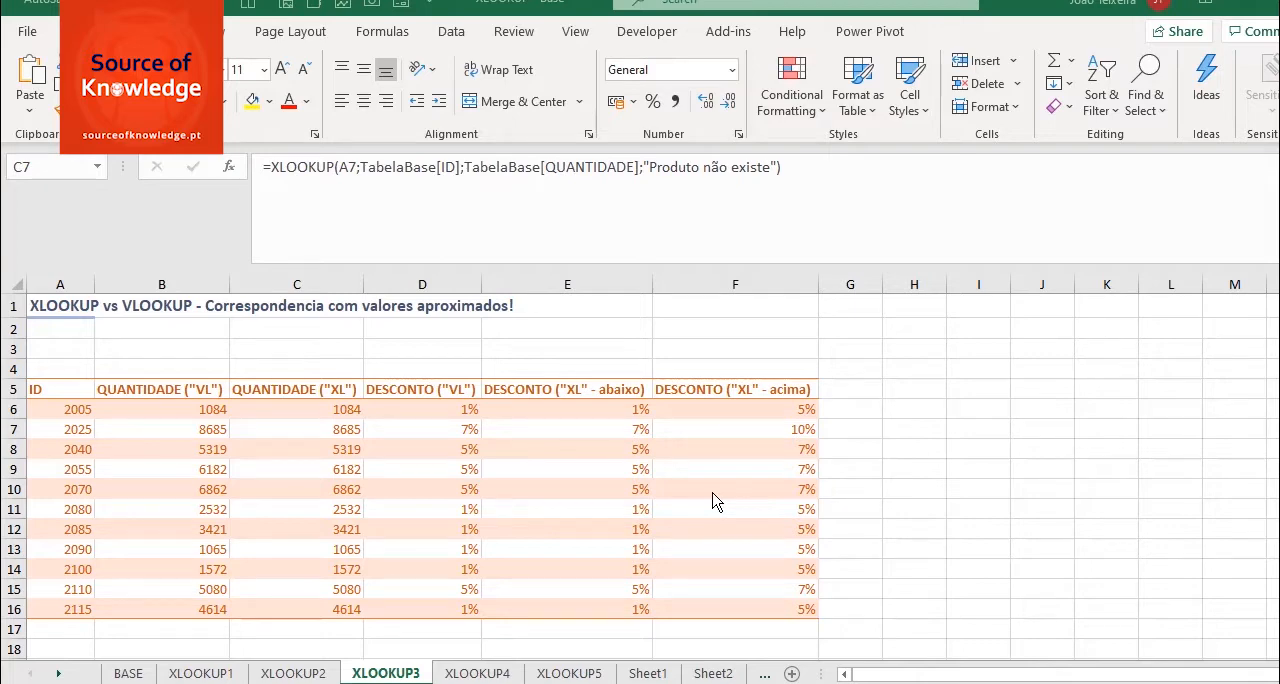
left_click(127, 676)
left_click(127, 676)
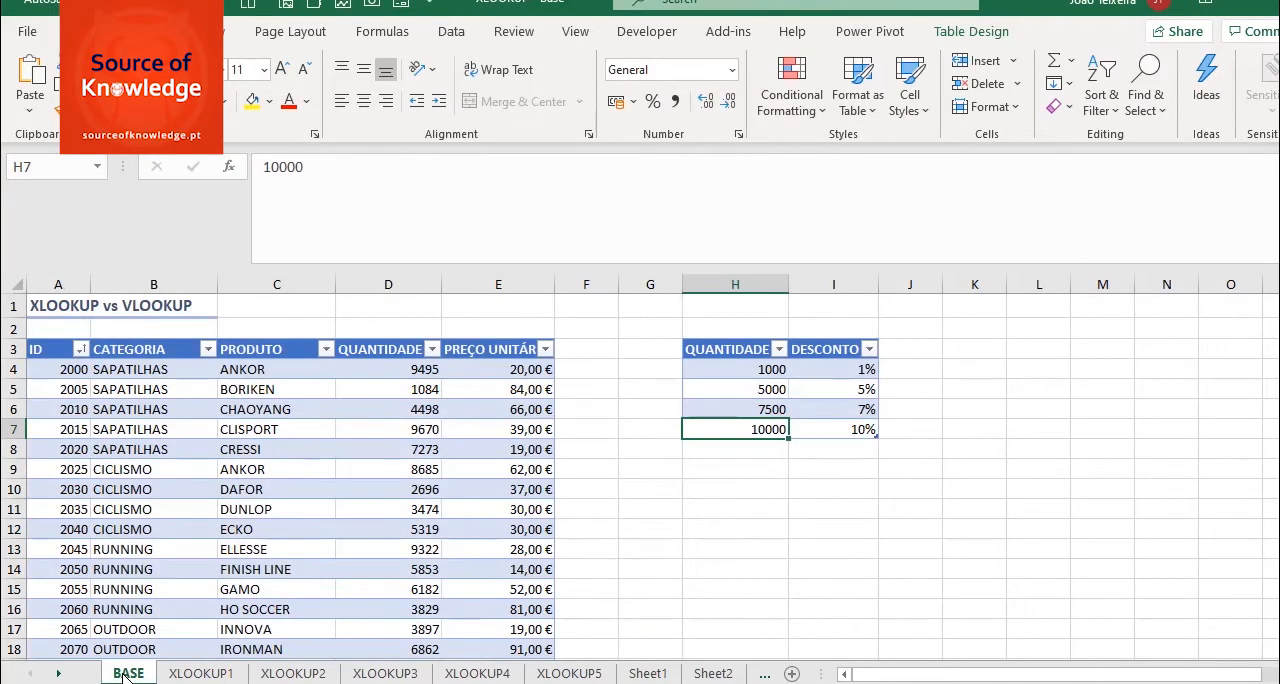
left_click(765, 390)
type("7500")
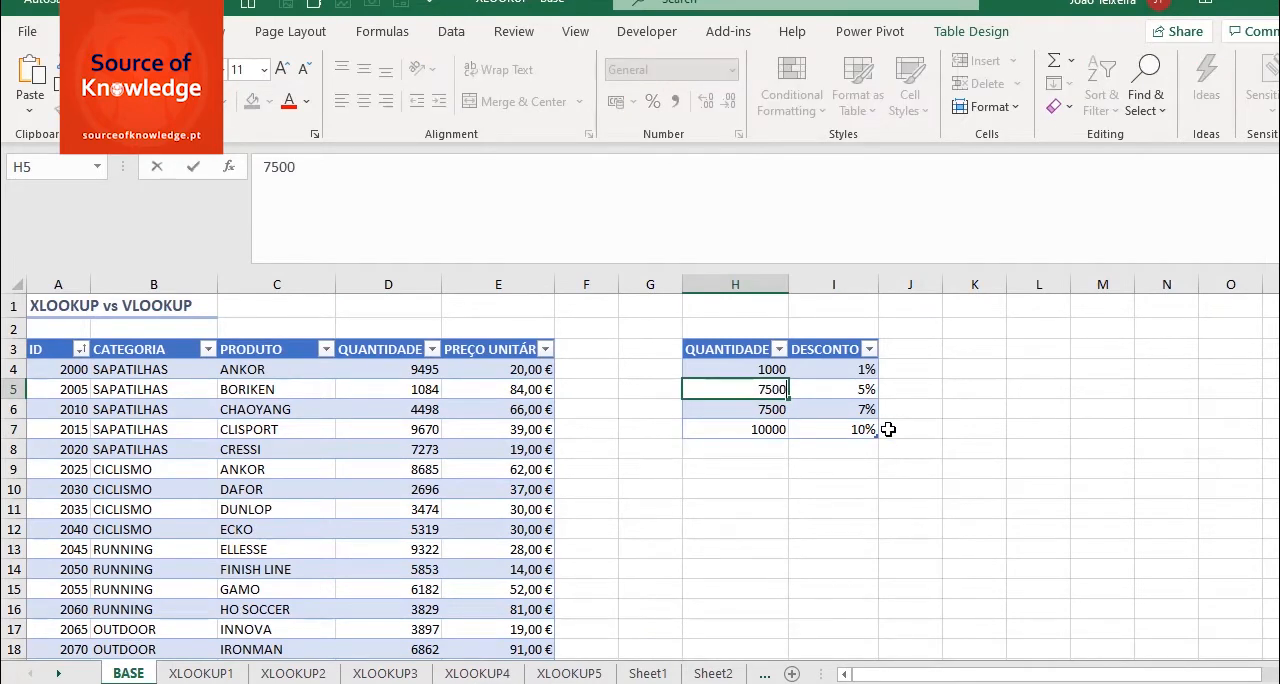
key("Return")
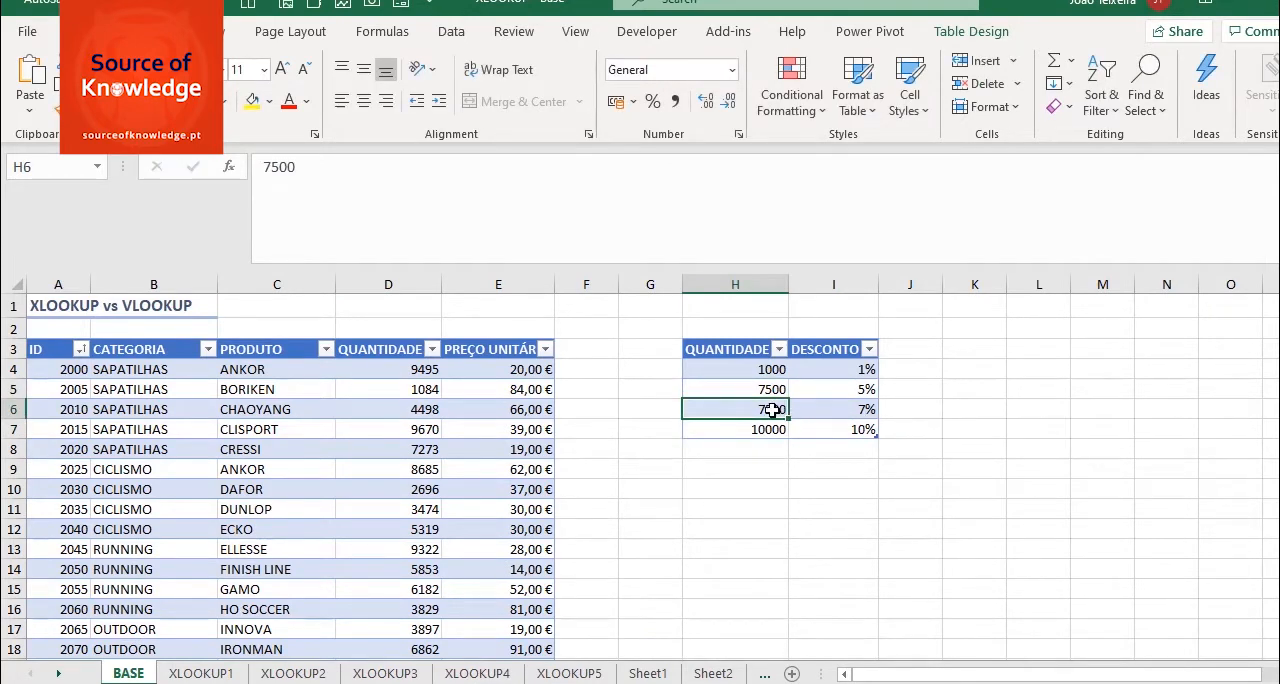
type("5000")
key("Return")
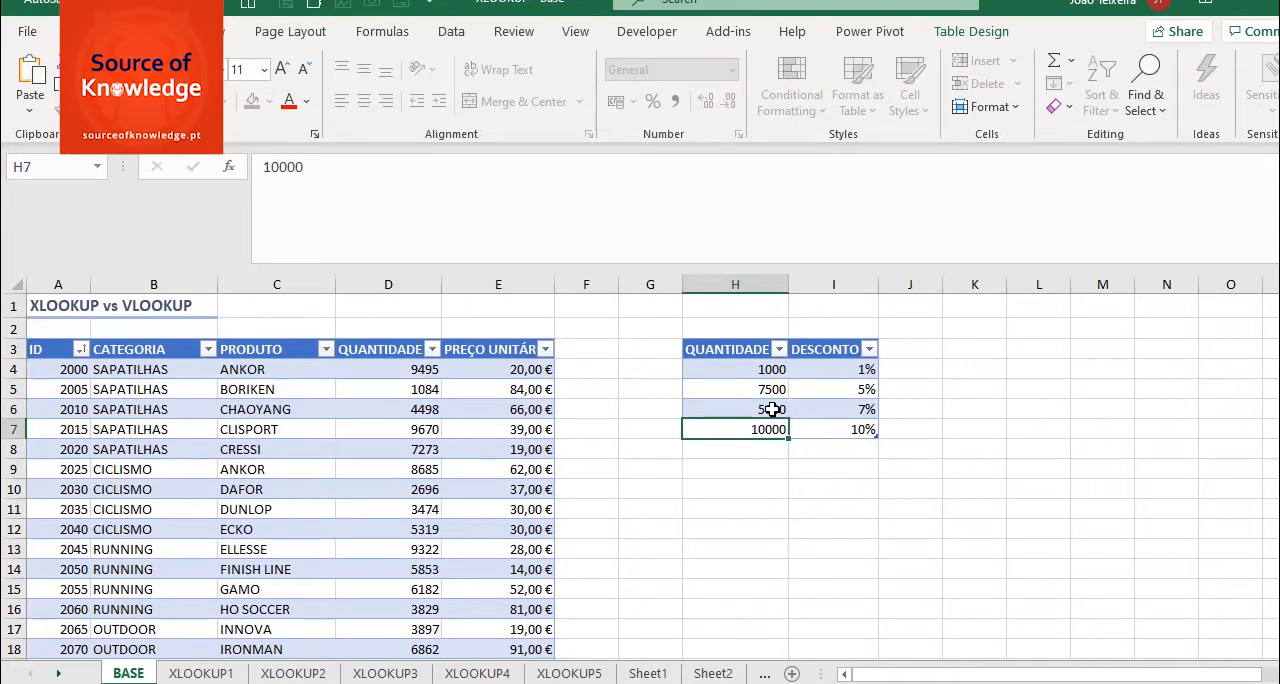
- On XLOOKUP3, compare the VLOOKUP discounts in column D with the XLOOKUP "abaixo" discounts in E6:E16
left_click(385, 673)
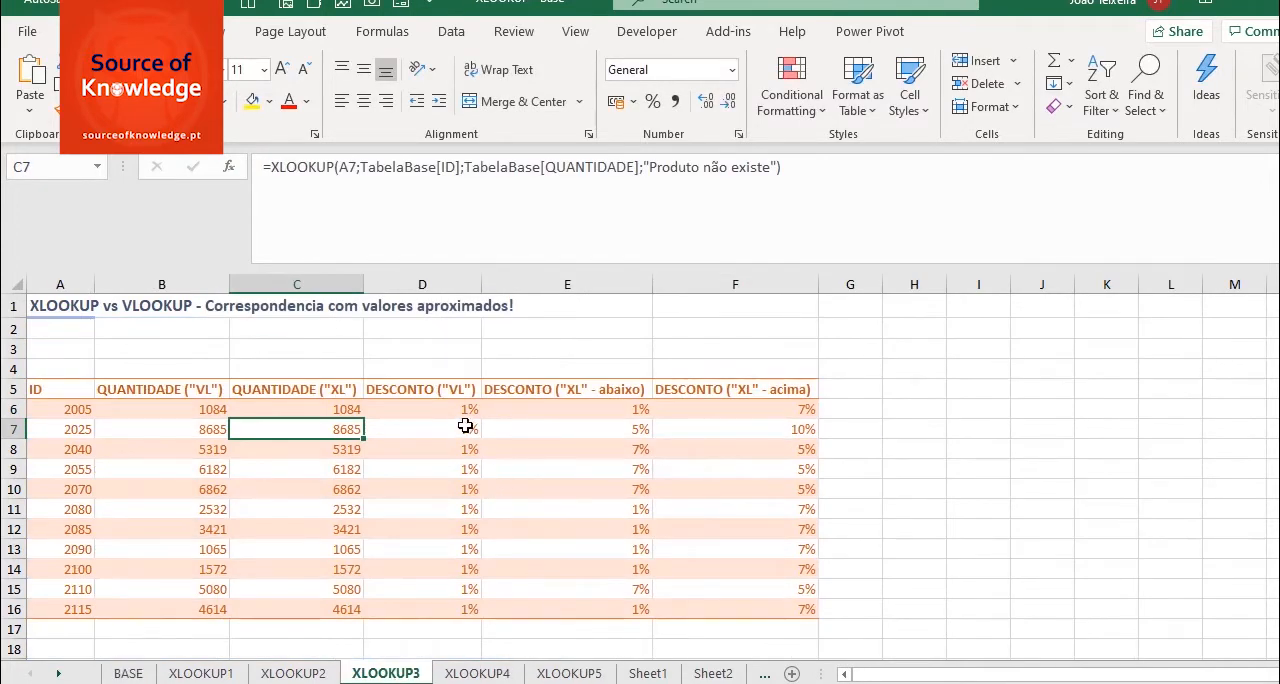
left_click(466, 429)
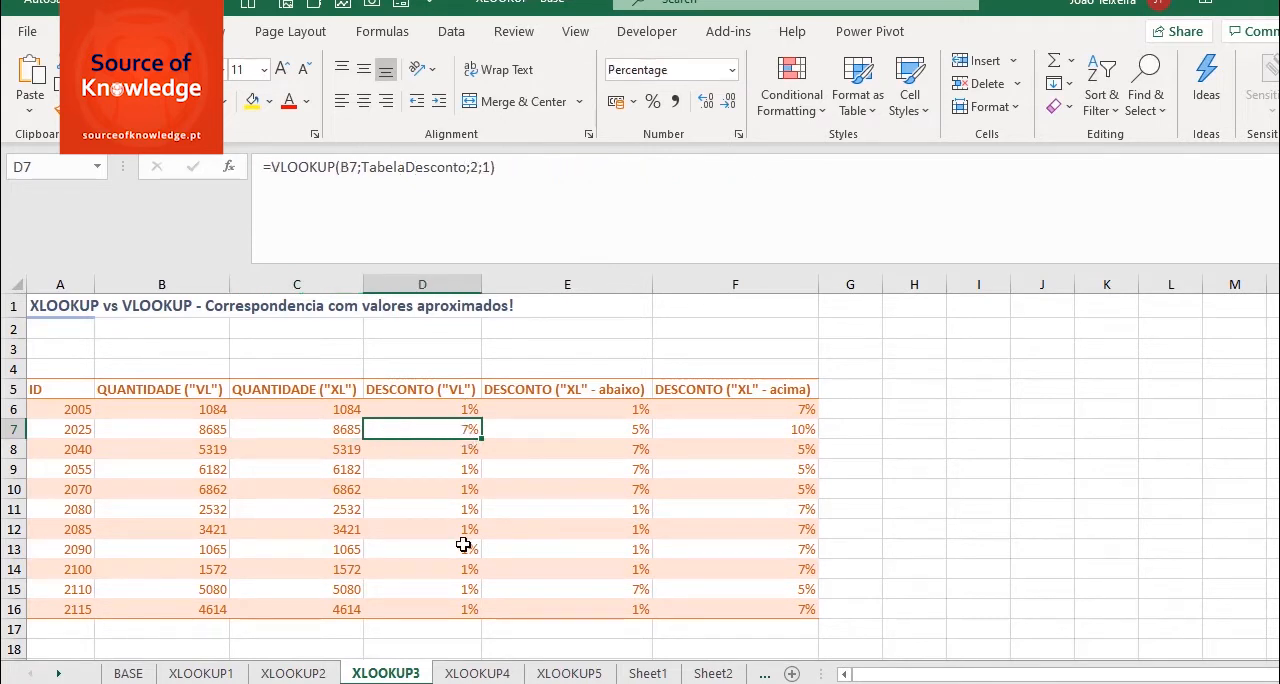
left_click_drag(611, 412, 594, 609)
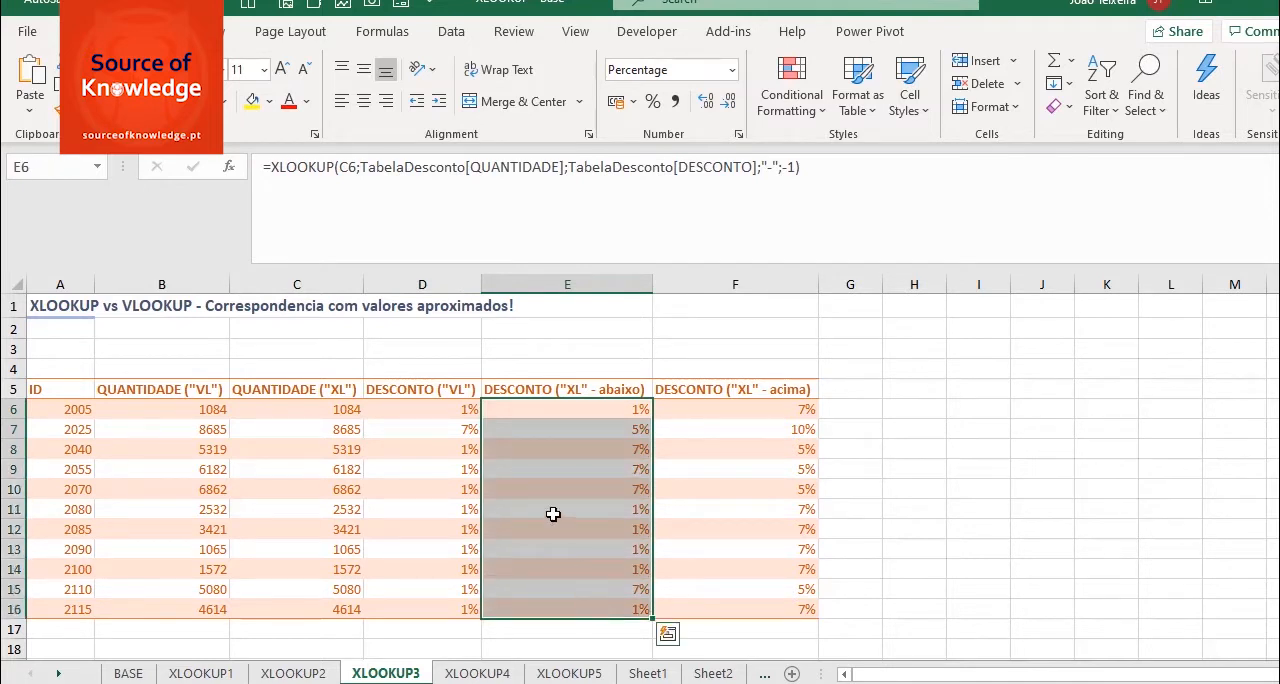
left_click(463, 421)
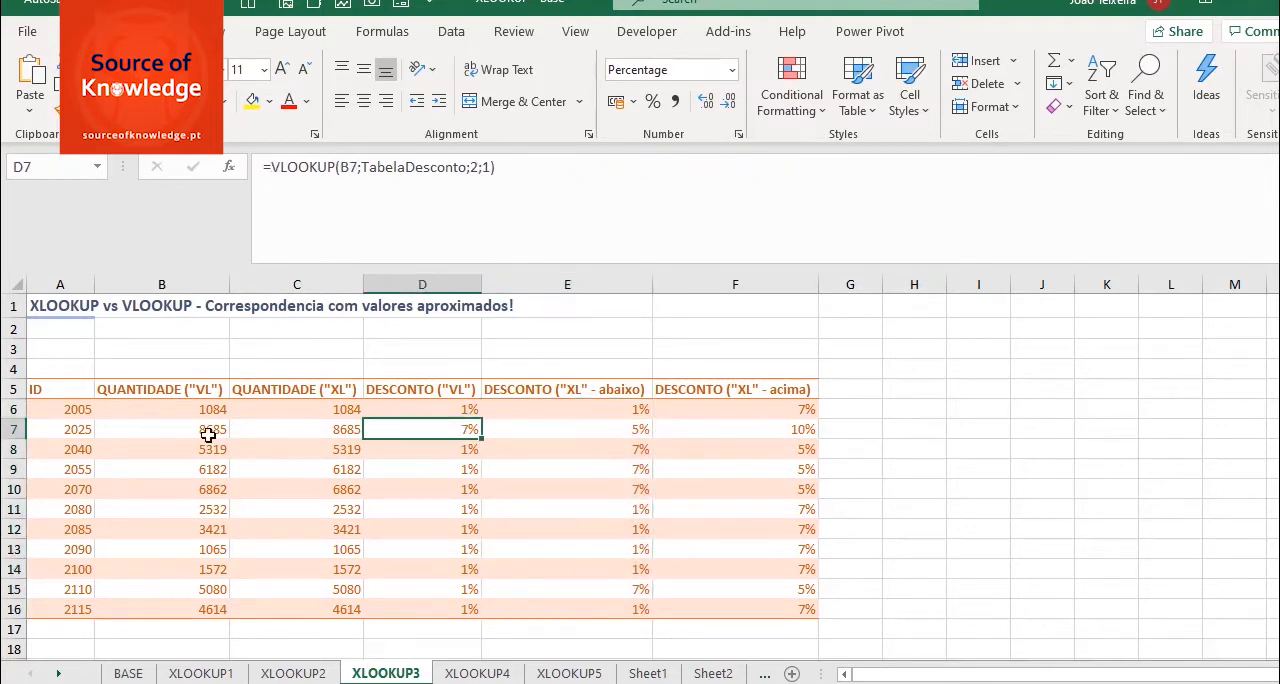
- Restore the ascending thresholds in the BASE sheet's discount table with 5000 in H5 and 7500 in H6, and return to XLOOKUP3
left_click(126, 674)
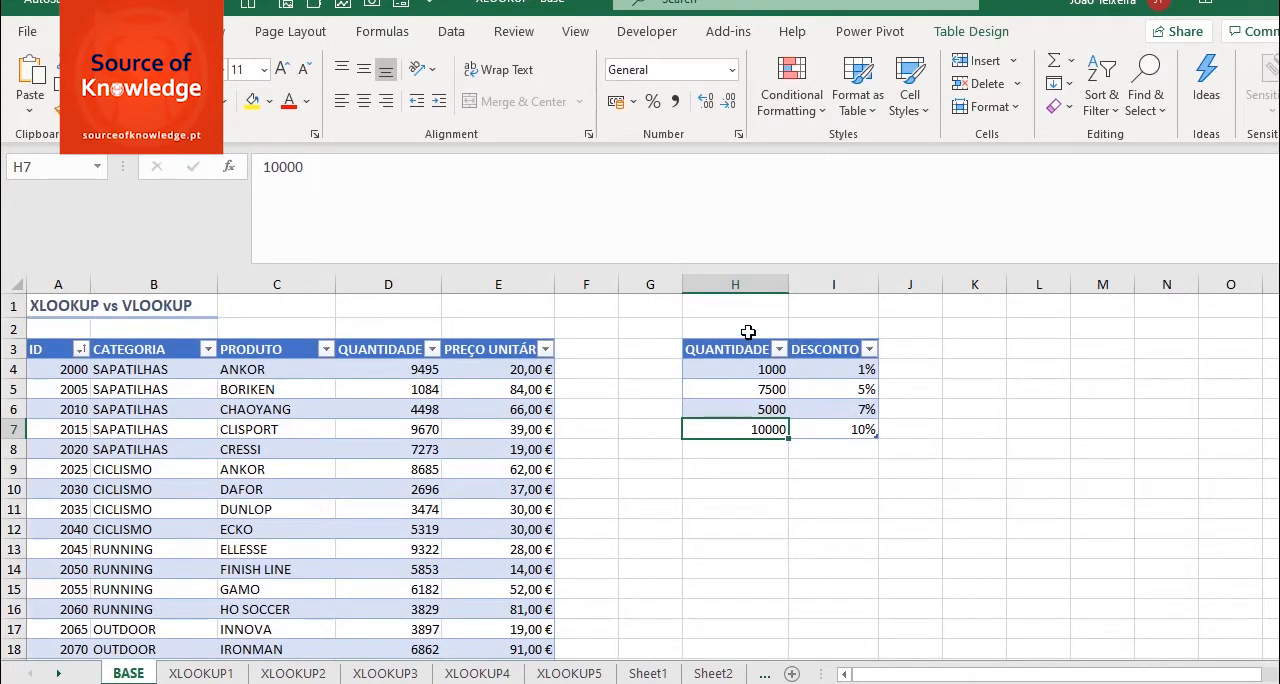
left_click(747, 391)
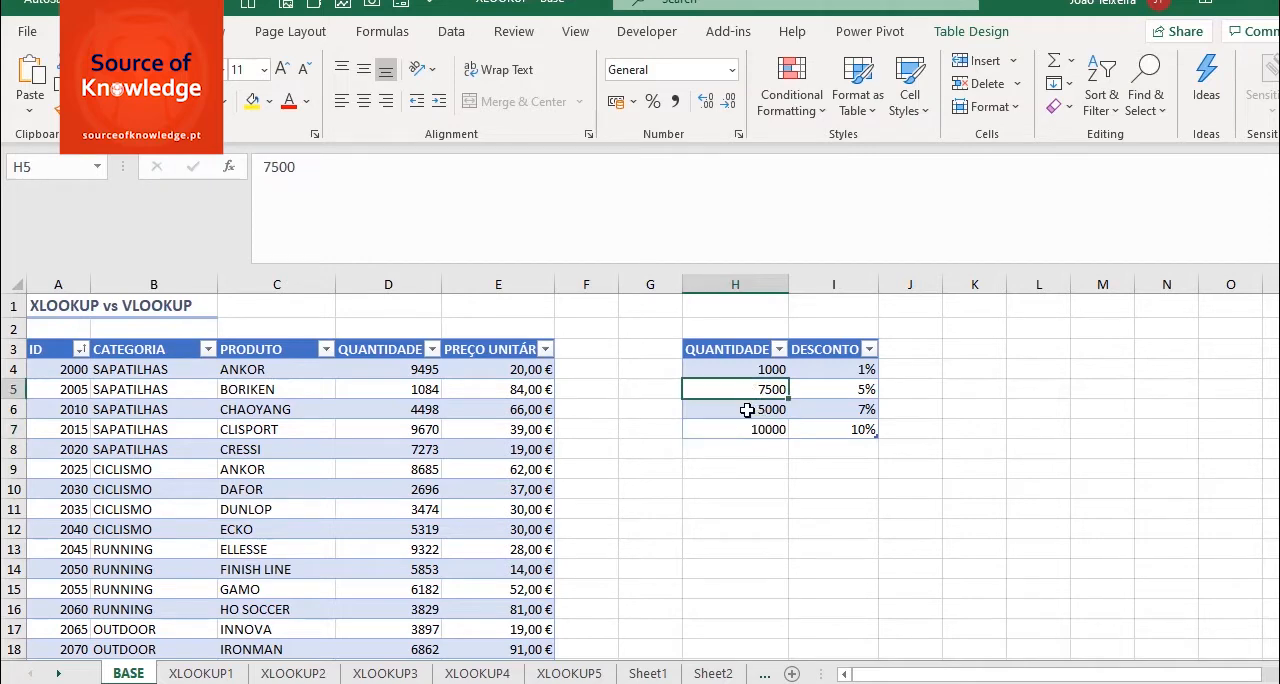
type("5000")
key("Return")
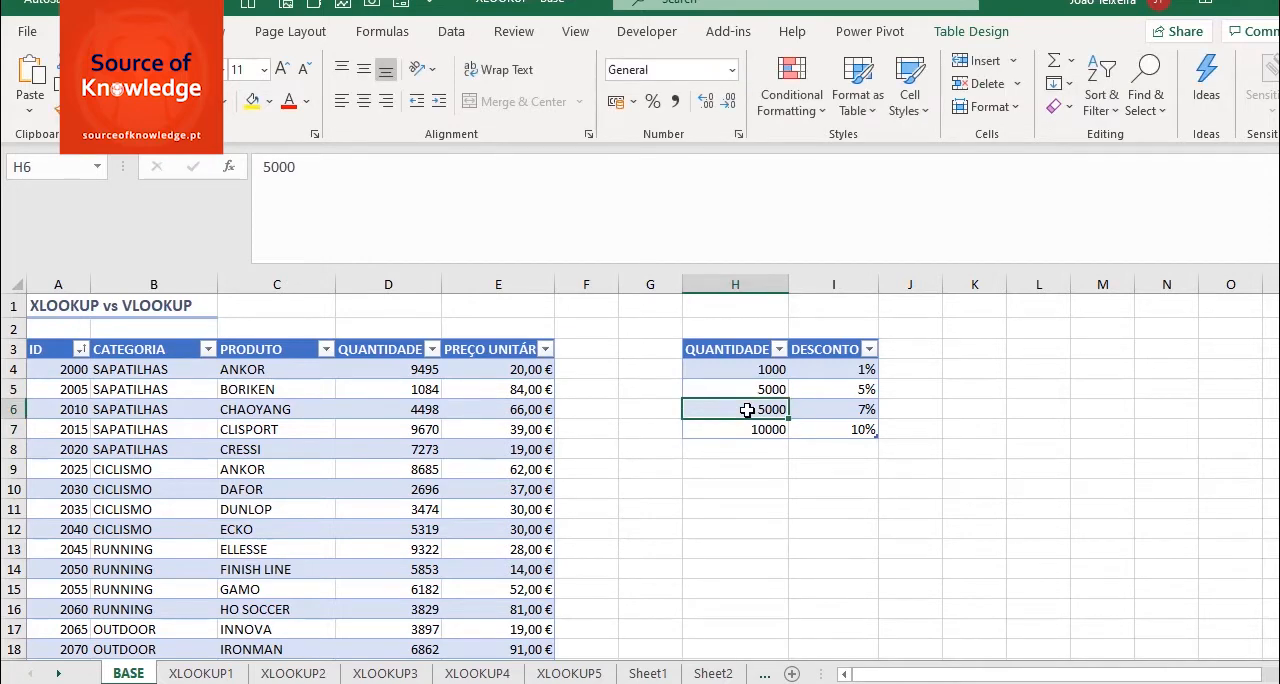
type("7500")
key("Return")
left_click(385, 673)
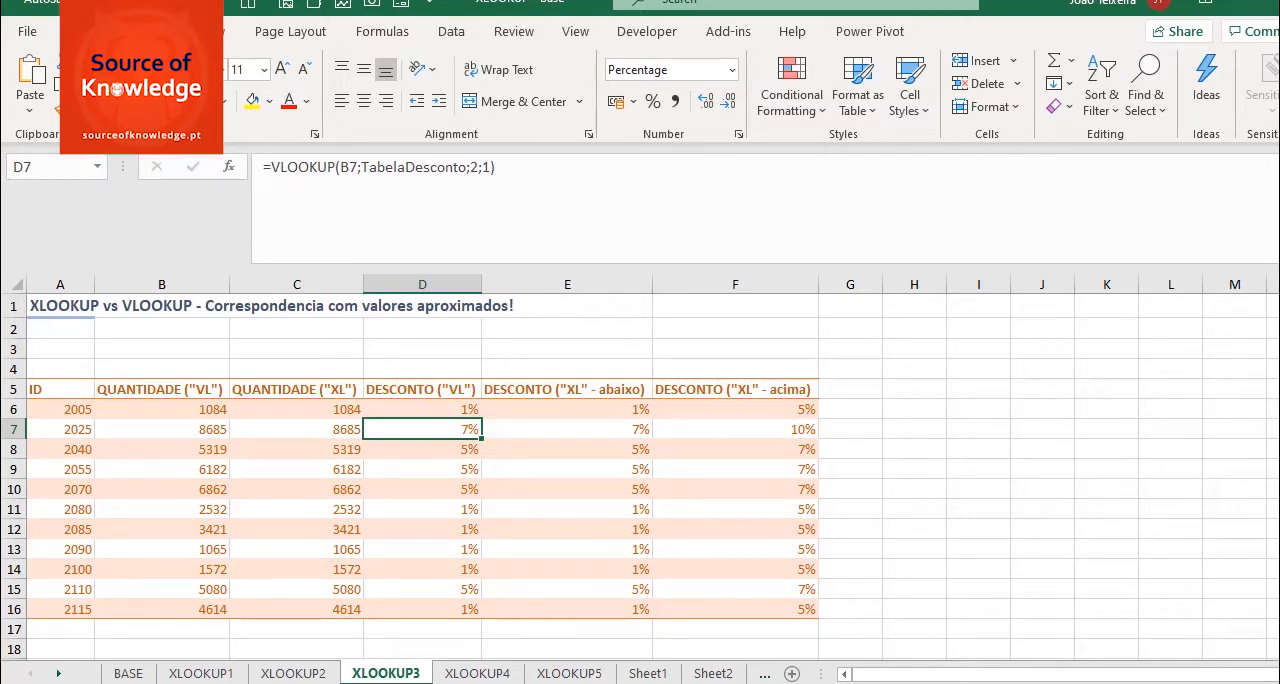
- On XLOOKUP4, start an XLOOKUP formula in B5 with A5 as the lookup value and TabelaBase[PRODUTO] as the lookup array
left_click(477, 673)
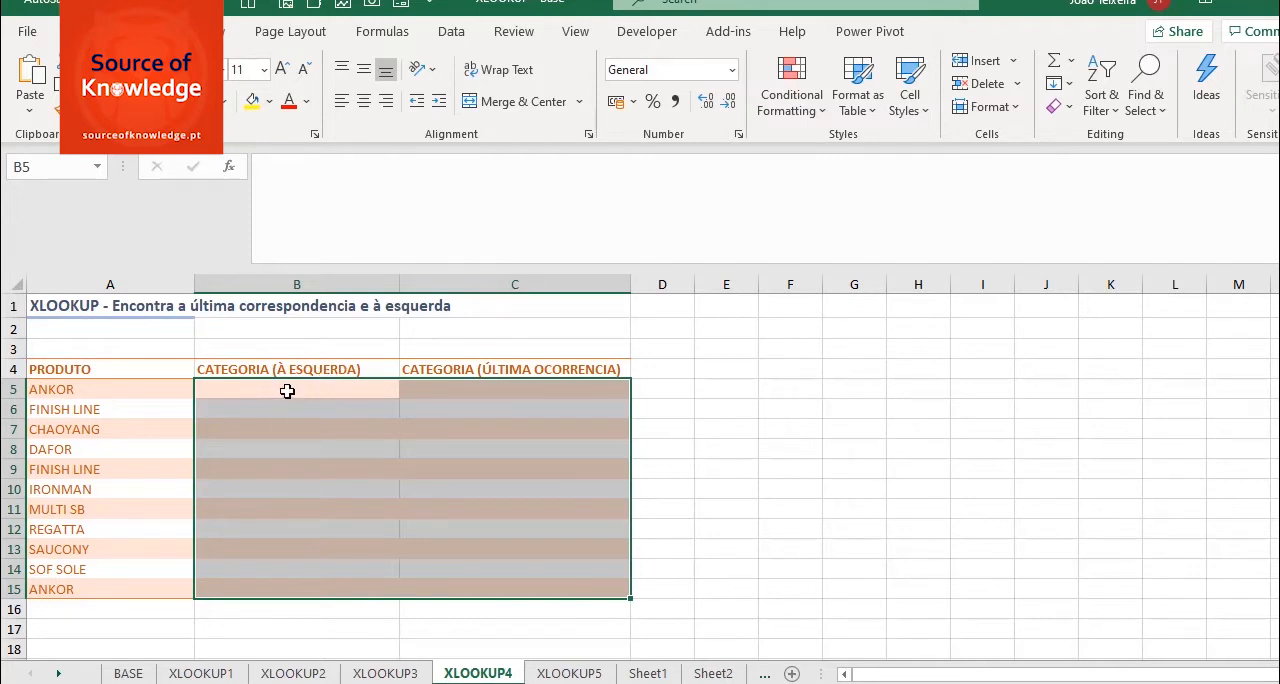
left_click(288, 389)
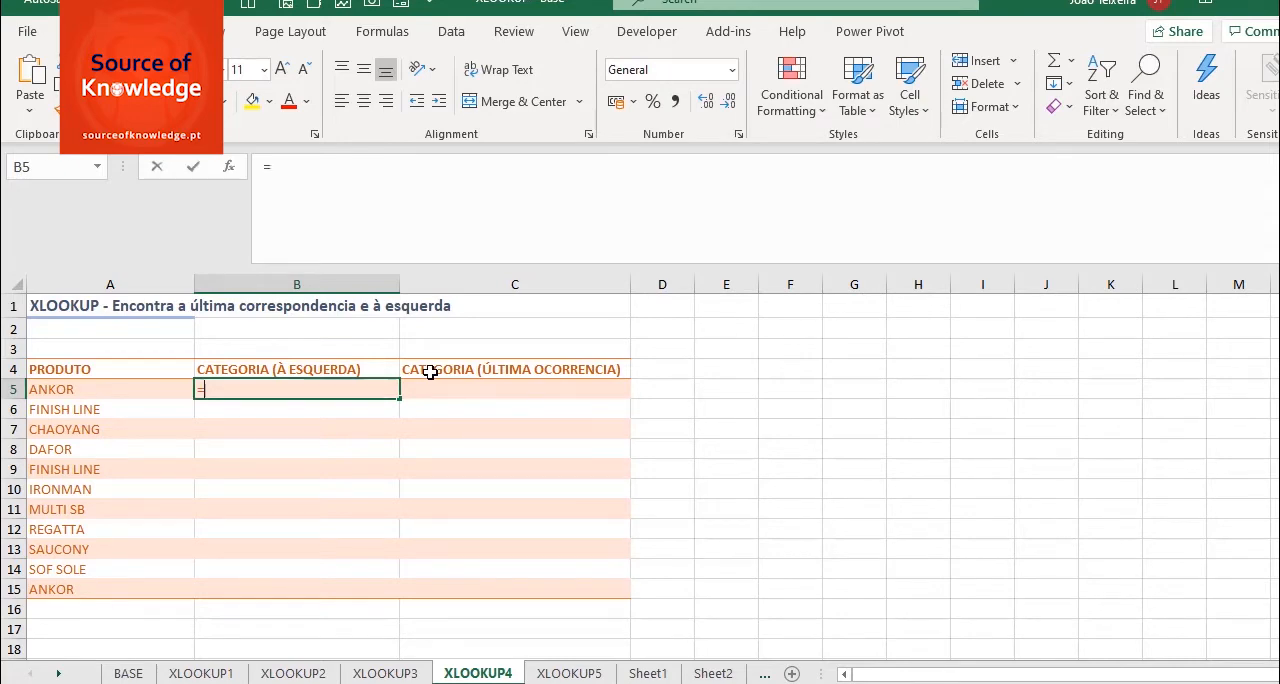
type("=XLO")
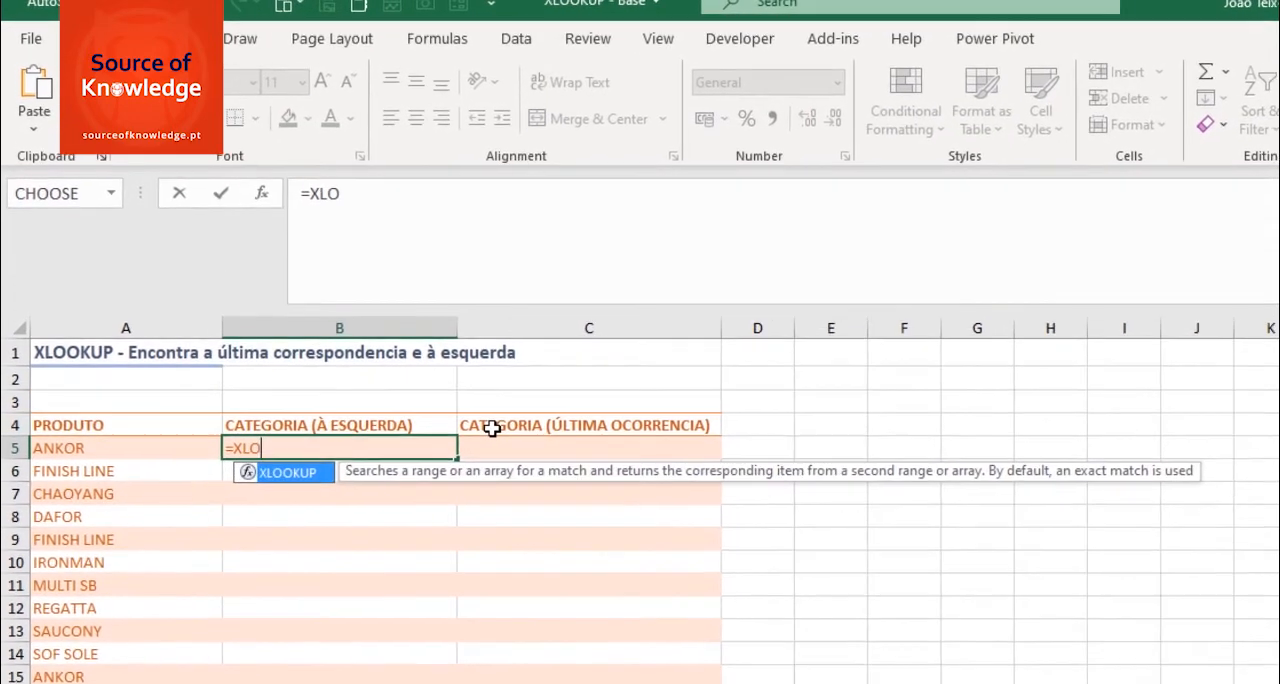
key("Tab")
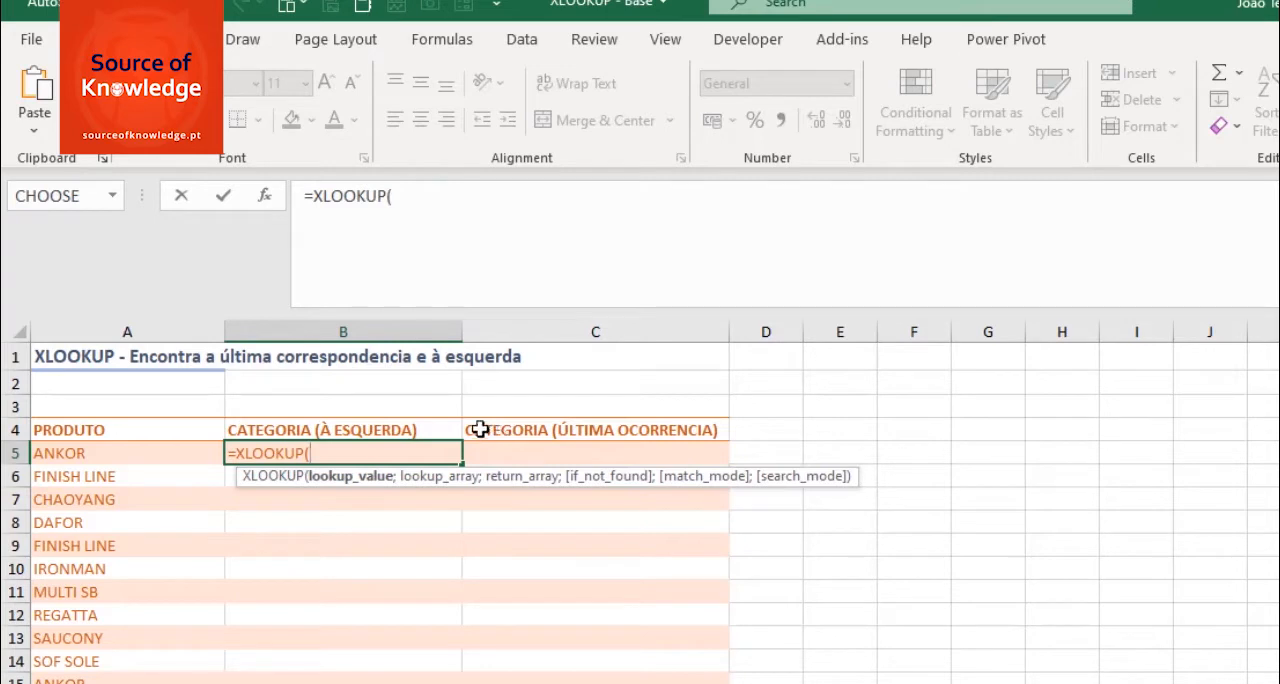
left_click(60, 455)
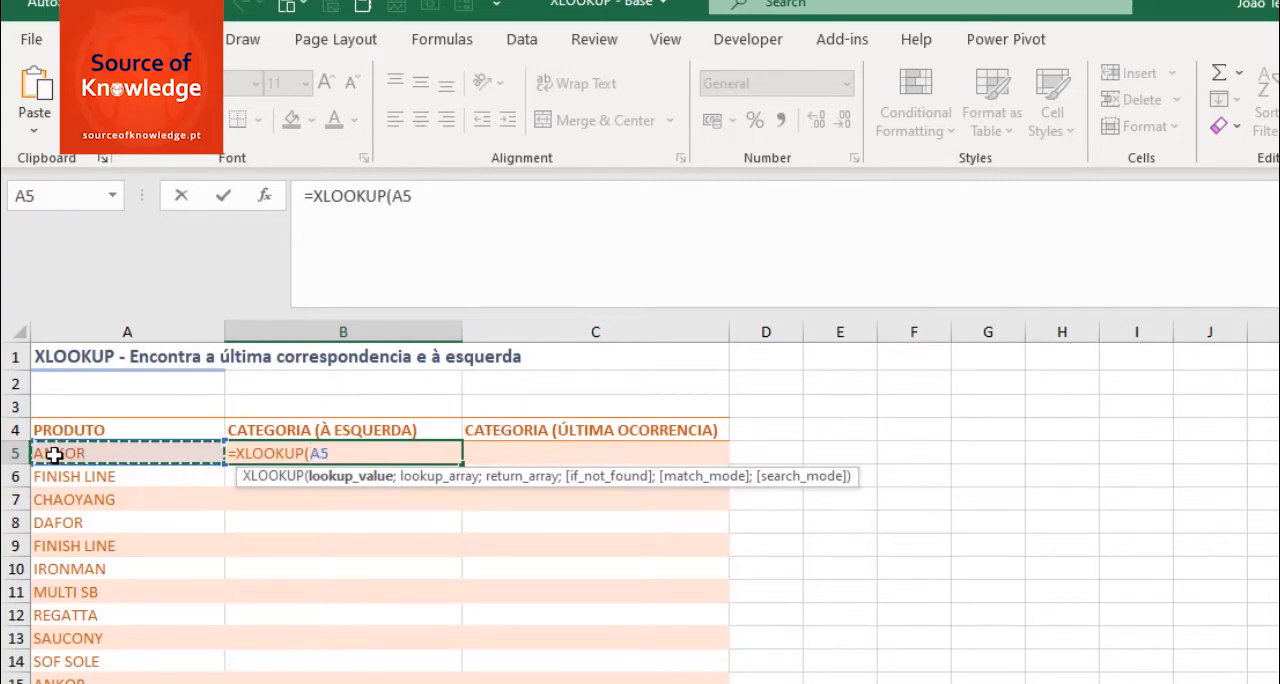
type(";")
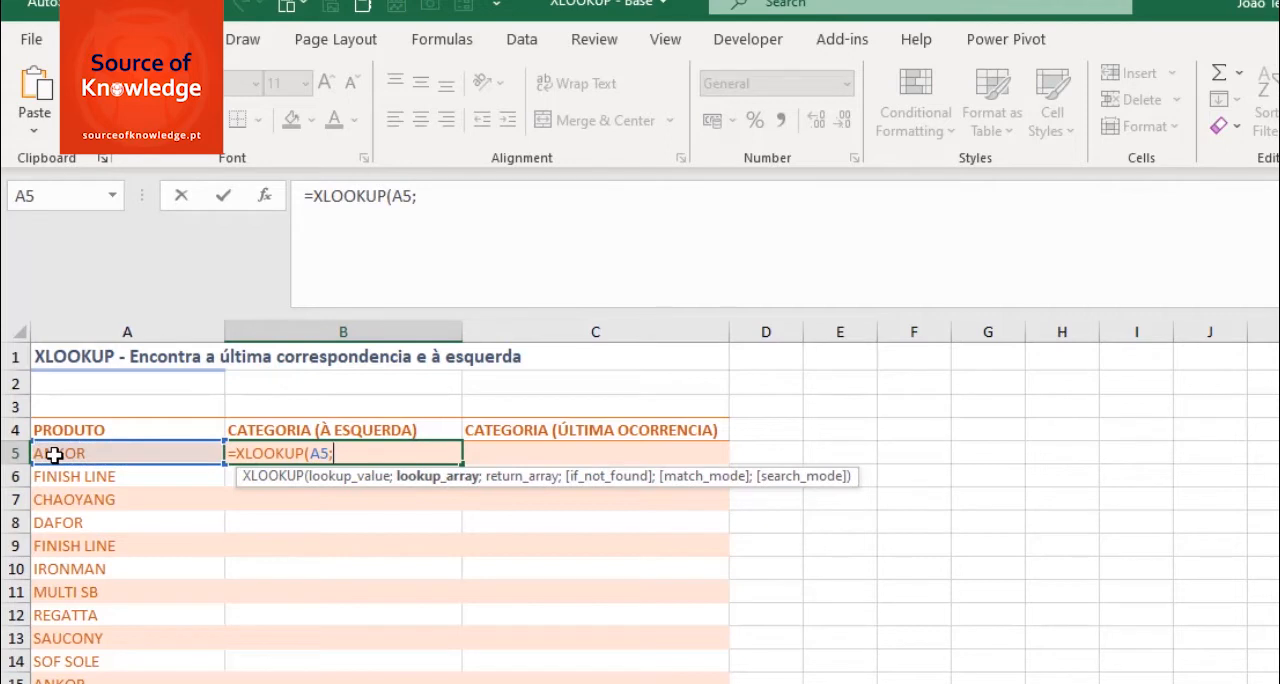
type("taba")
key("BackSpace")
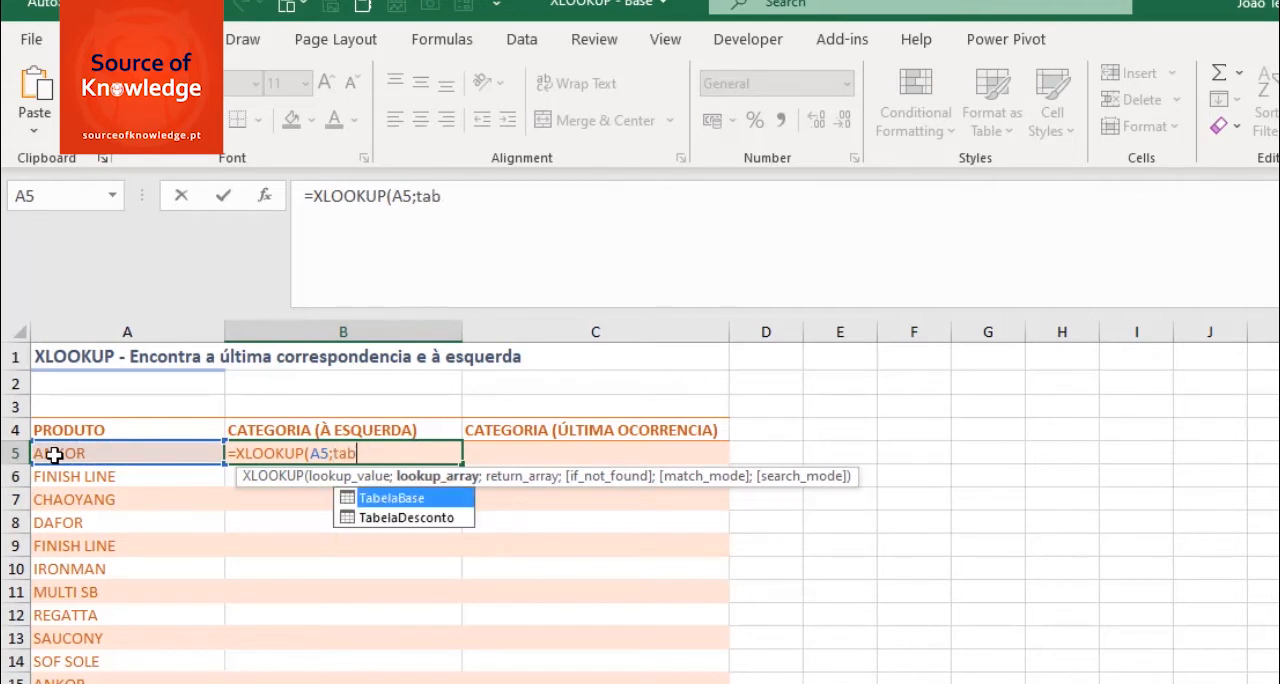
key("Tab")
type("[pro")
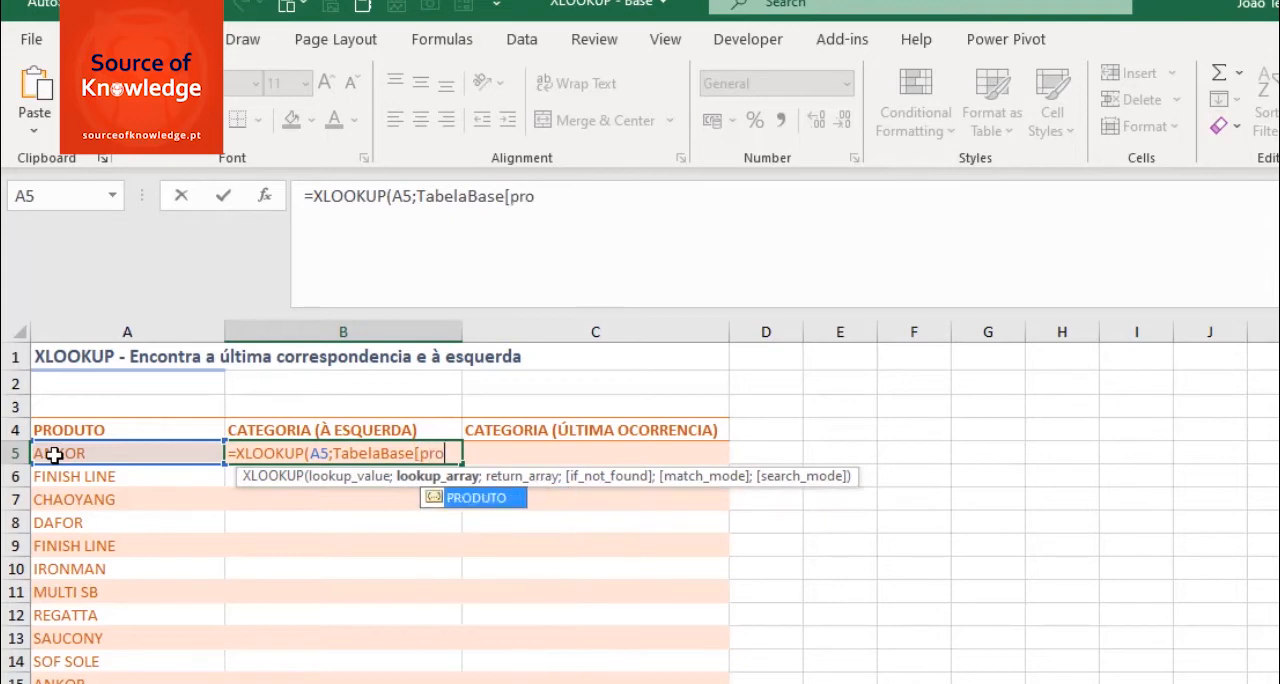
key("Tab")
type("];")
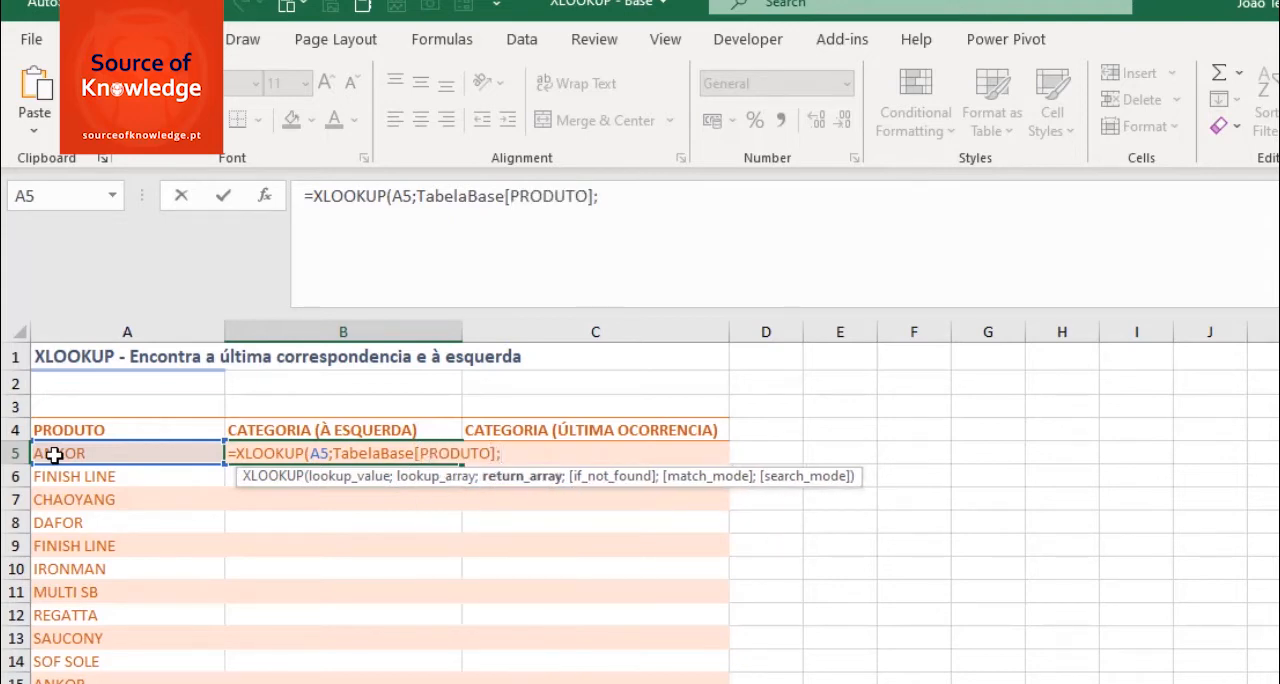
- Add TabelaBase[CATEGORIA] as the return array of the B5 formula
type("tab")
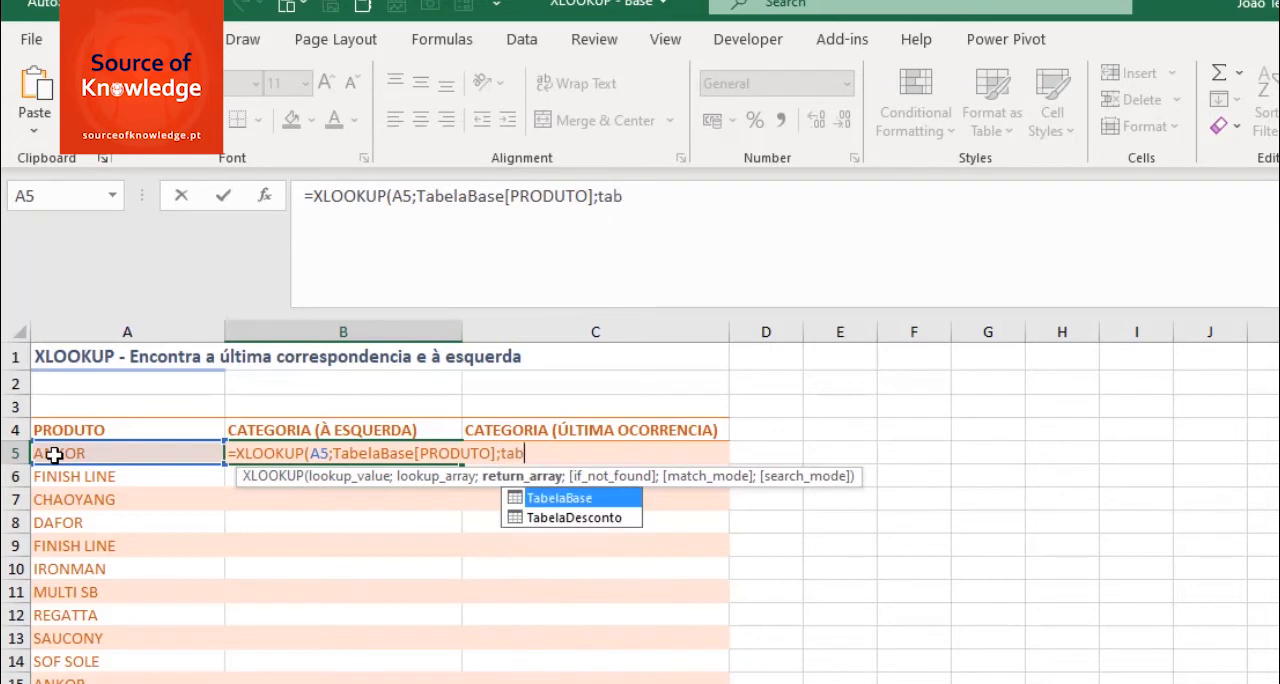
key("Tab")
type("[")
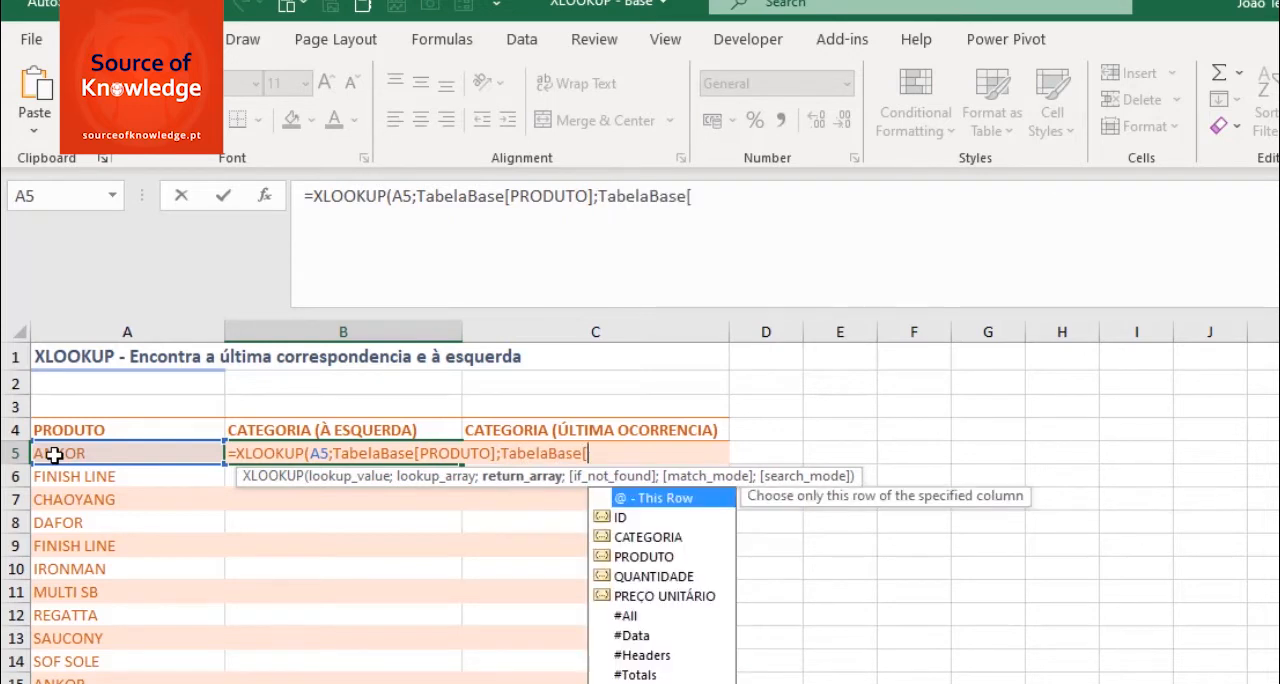
type("cate")
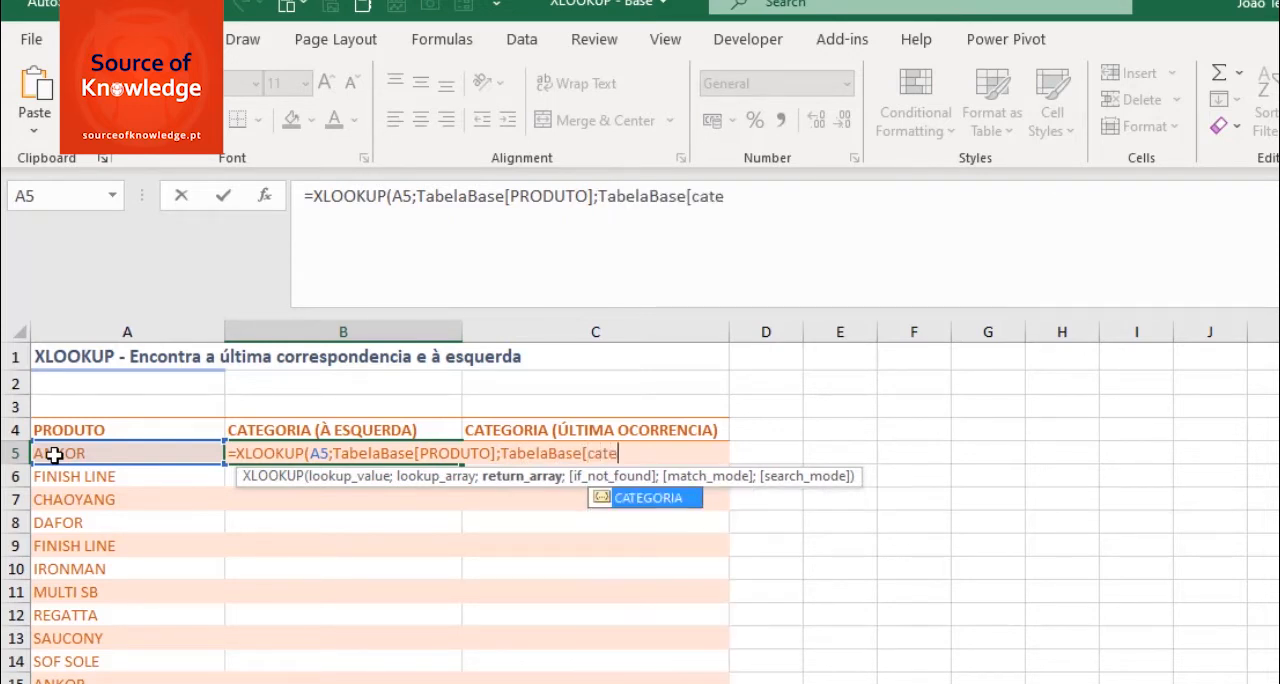
key("Tab")
type("];")
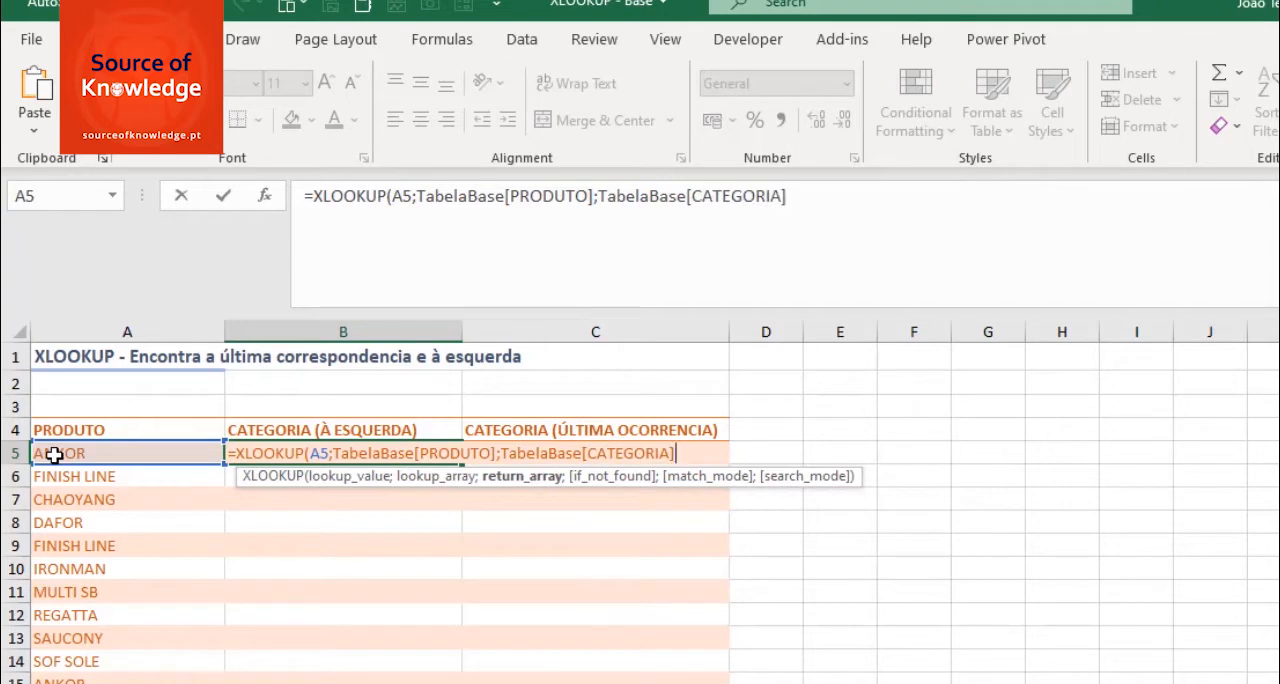
type("\"-\"")
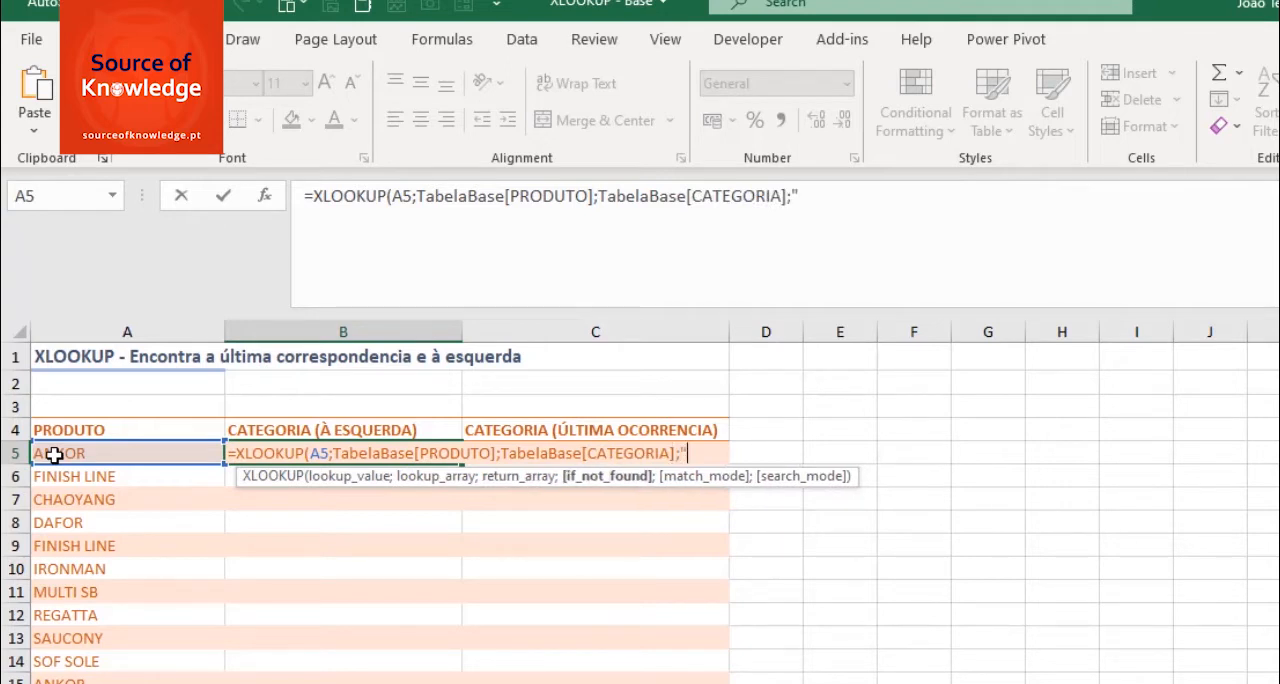
type(";")
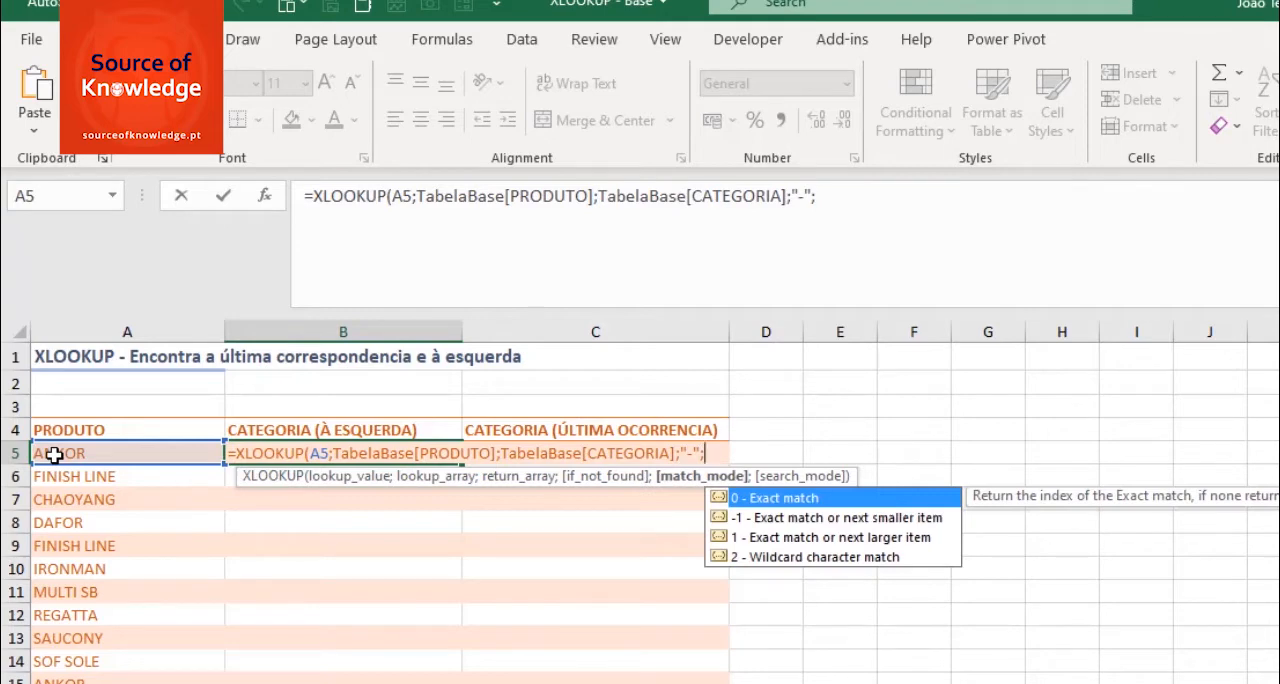
type("0;")
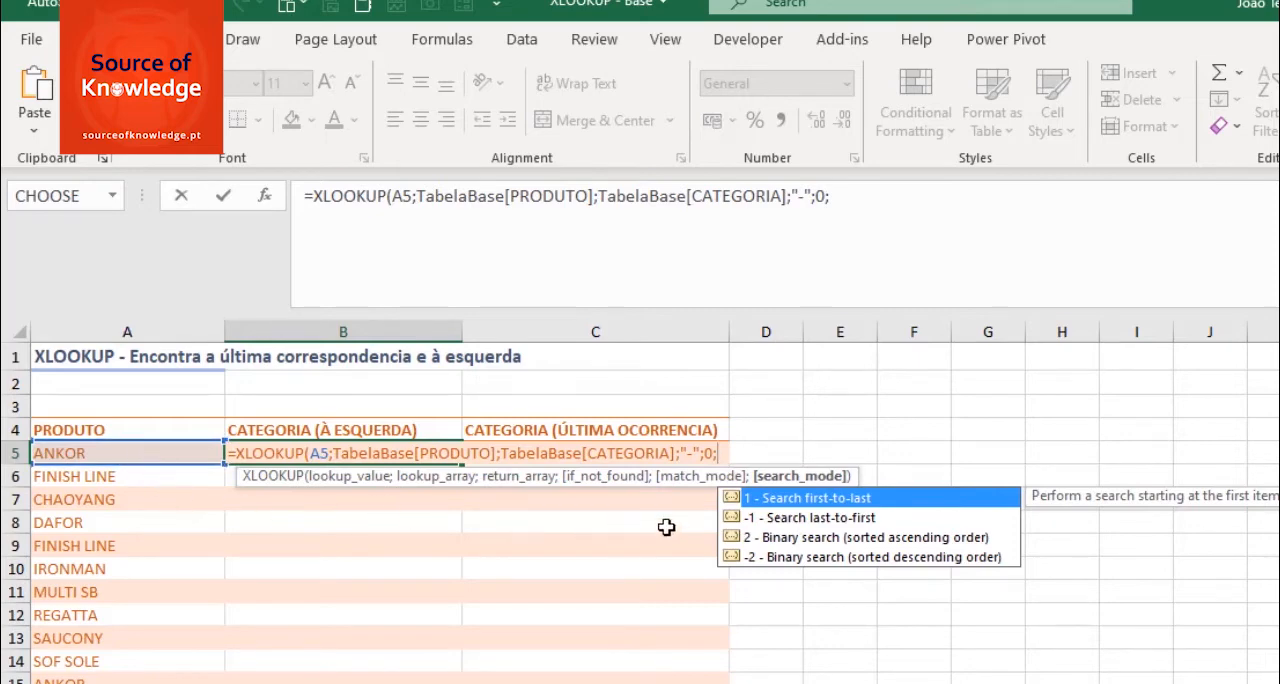
- Complete the B5 formula with "-" for not found, match mode 0 (exact match) and search mode 1 (first-to-last)
type("1")
type(")")
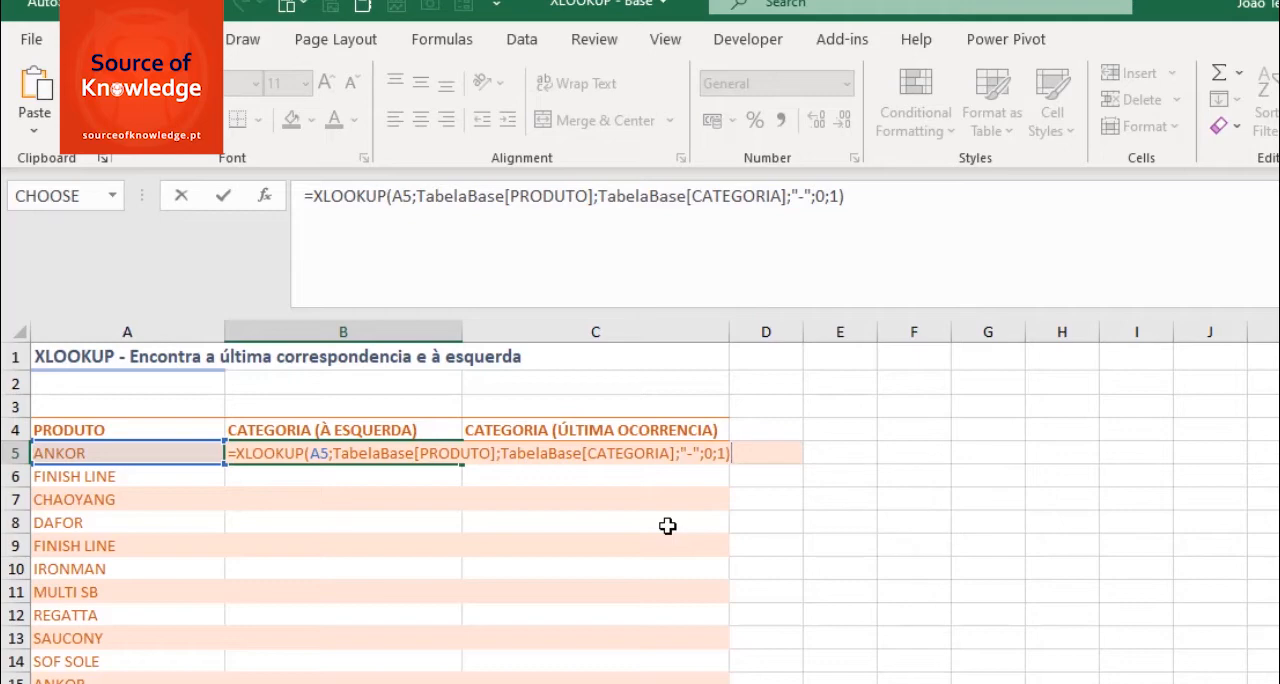
key("Return")
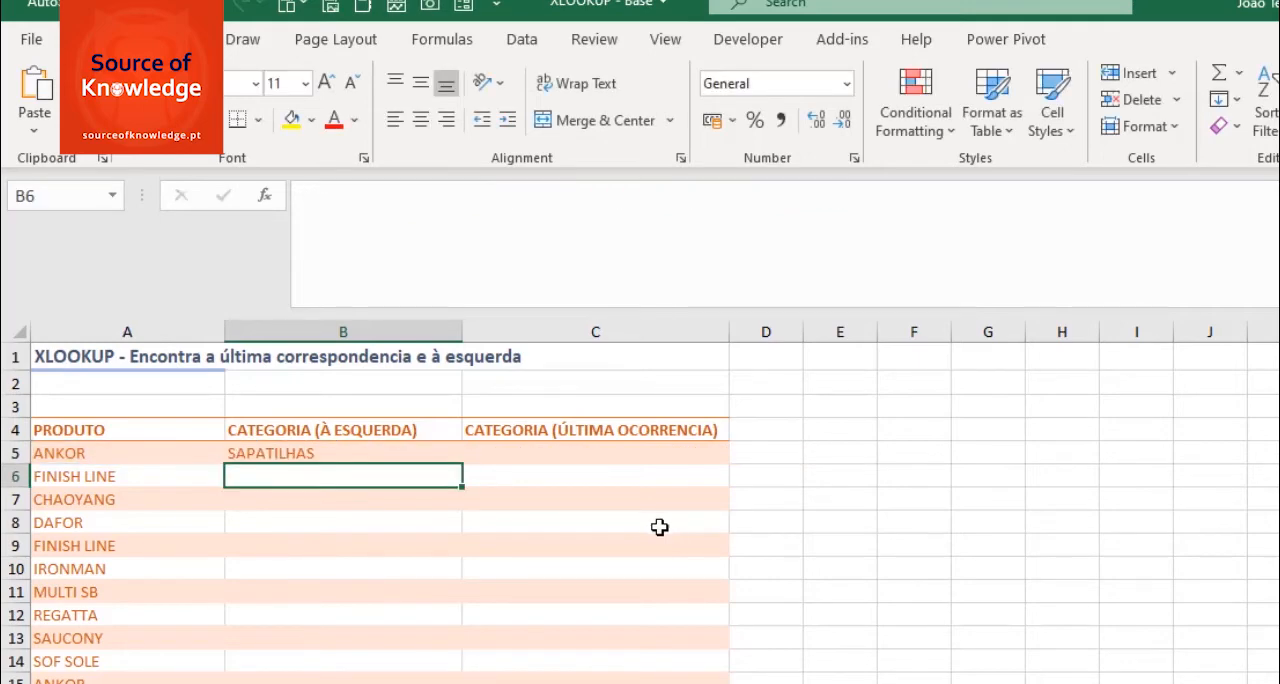
- Check the product categories on the BASE sheet, fill the B5 formula down to B15 without formatting, and select C5
key("ctrl+Page_Up")
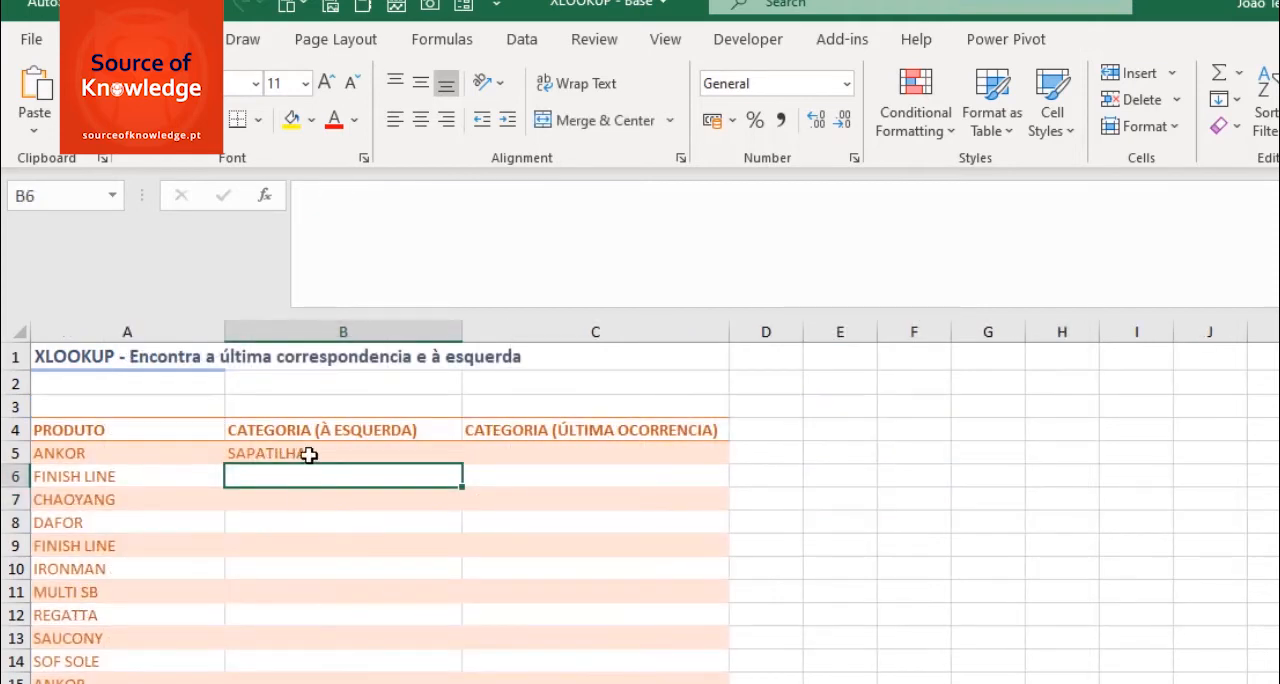
left_click(309, 455)
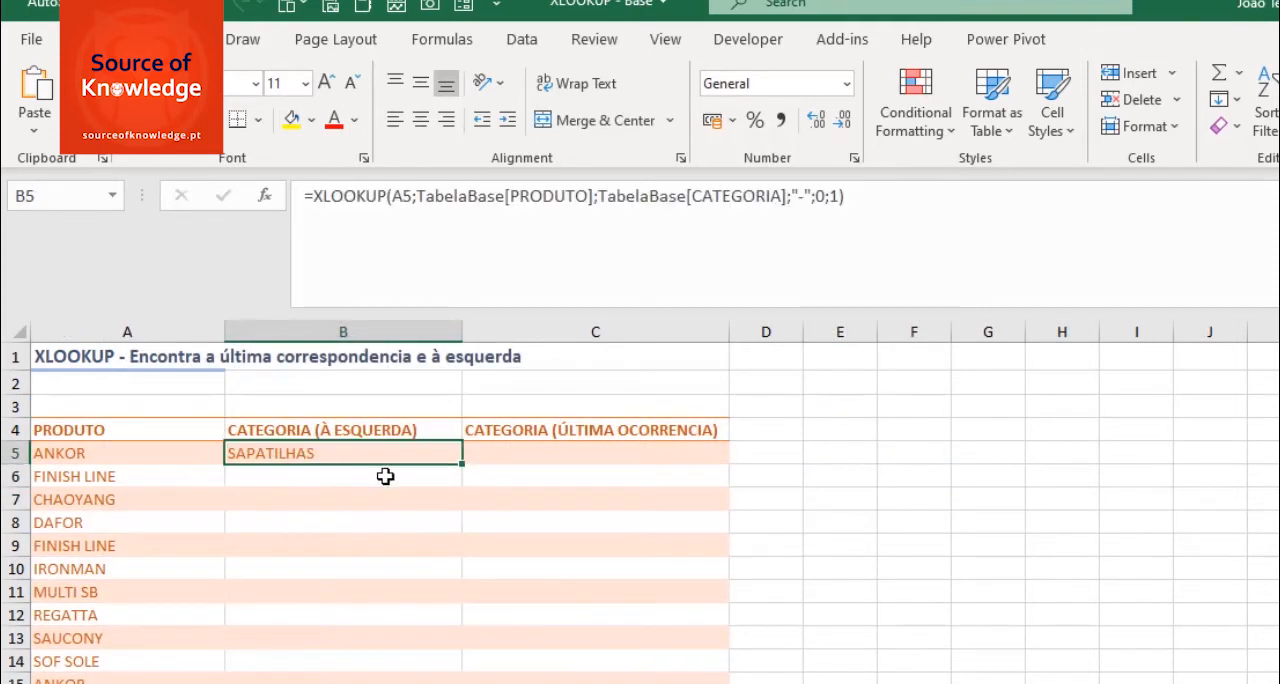
left_click_drag(463, 463, 478, 668)
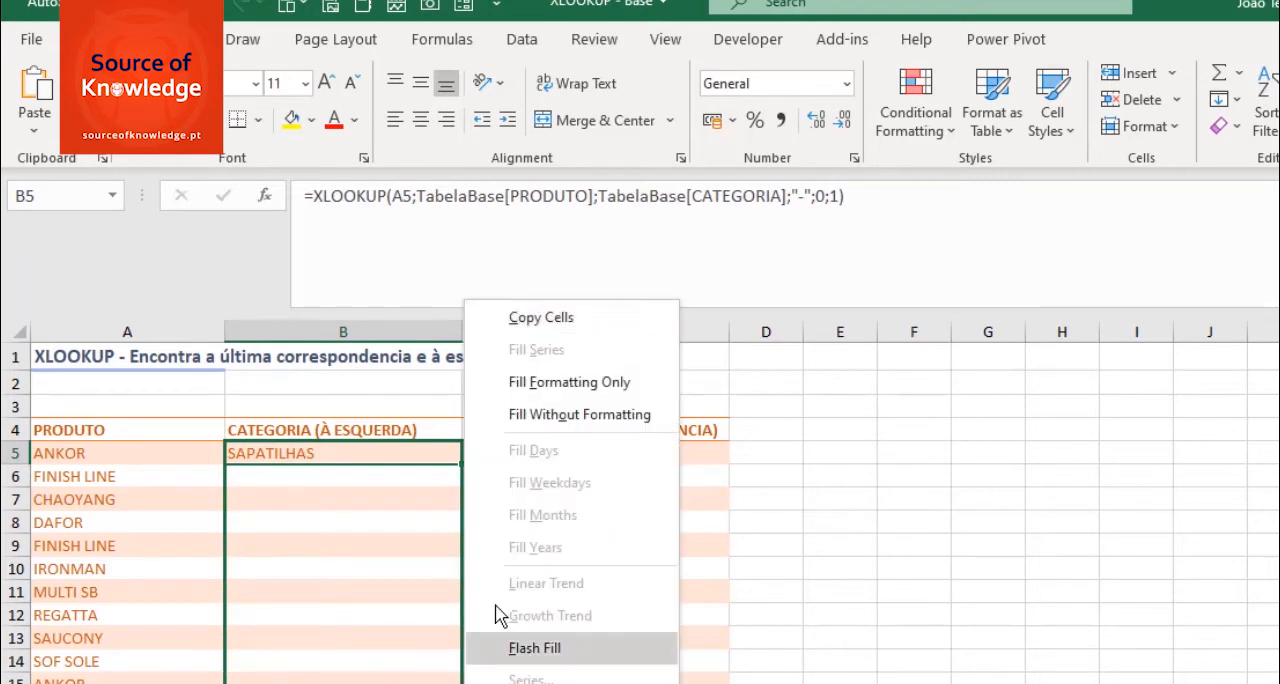
left_click(540, 416)
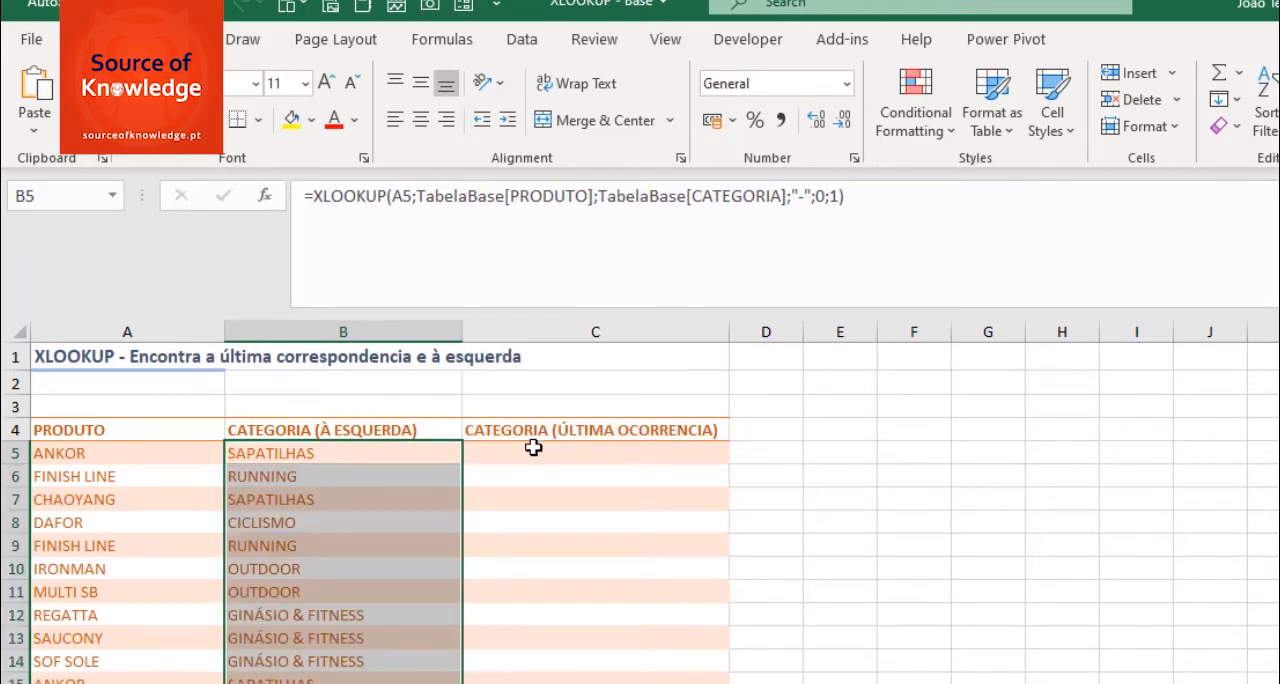
left_click(529, 454)
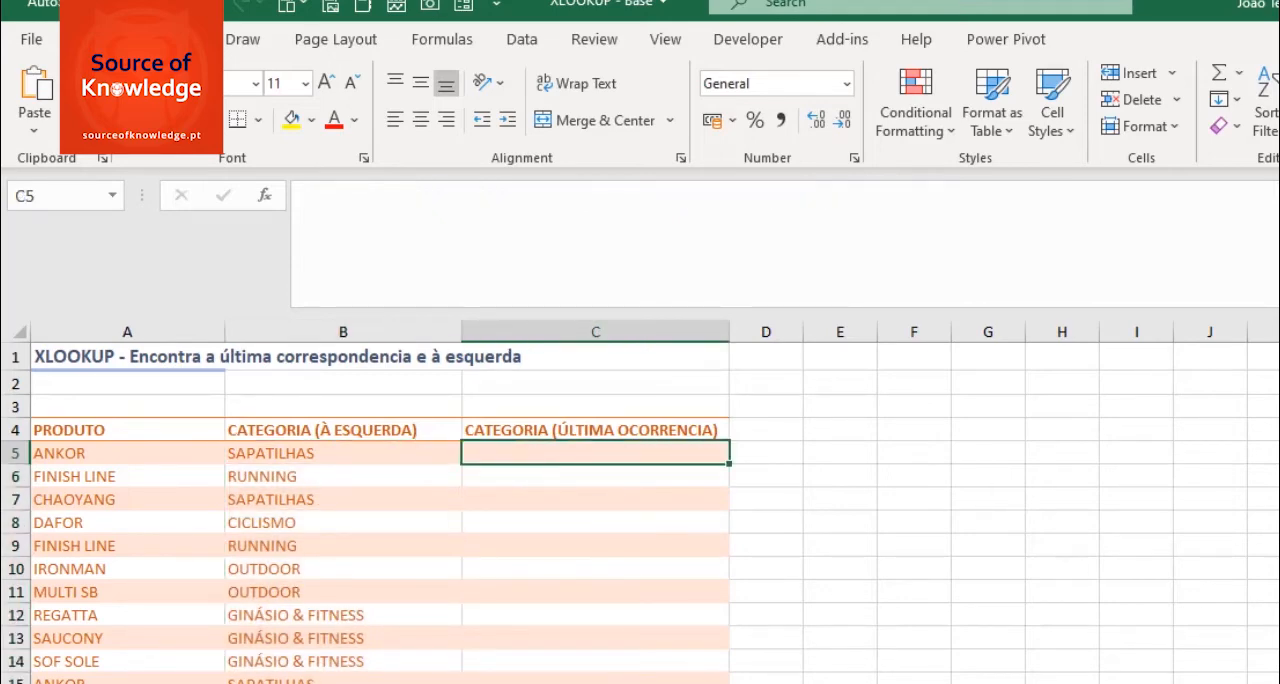
- On the BASE sheet, compare the categories of the two ANKOR entries in rows 4 and 9
left_click(222, 683)
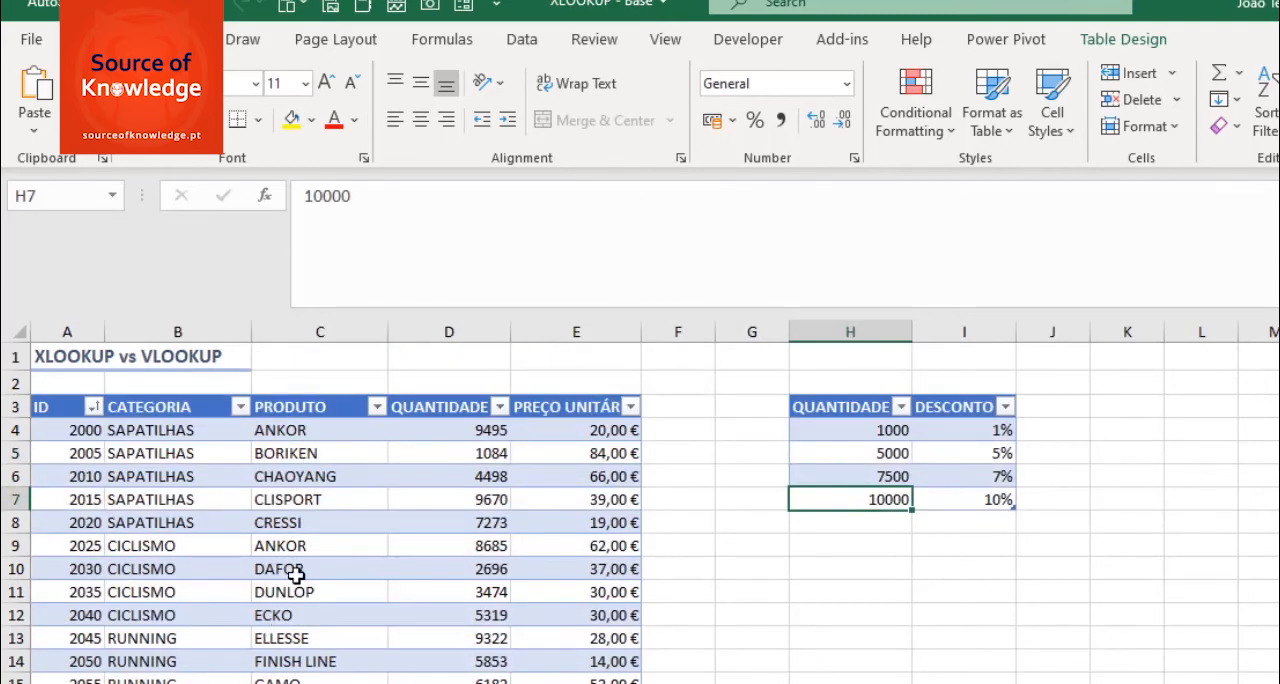
left_click(283, 429)
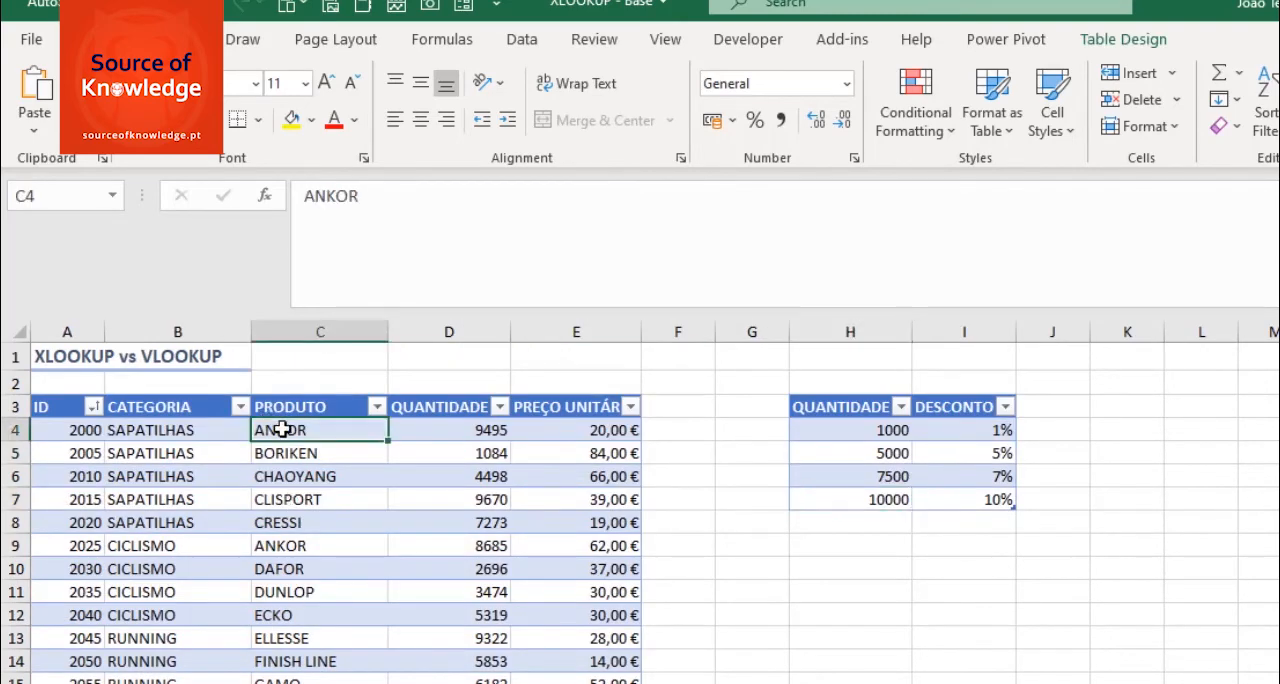
left_click(285, 547)
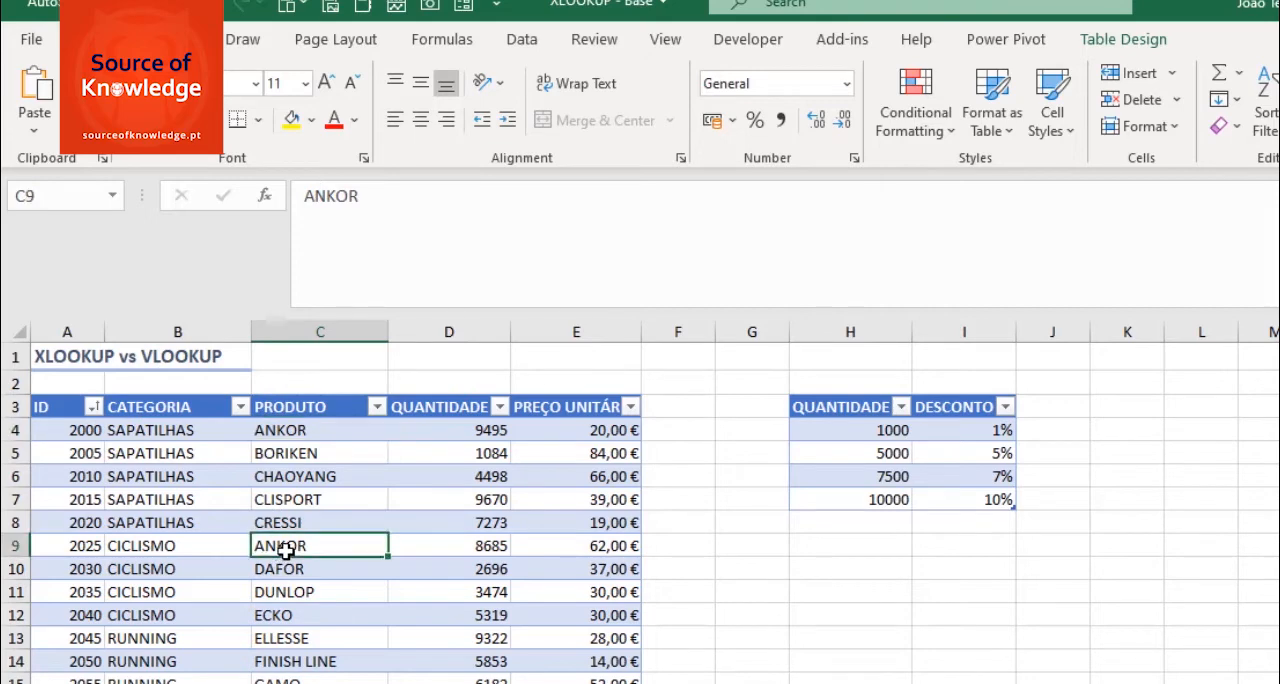
left_click(174, 546)
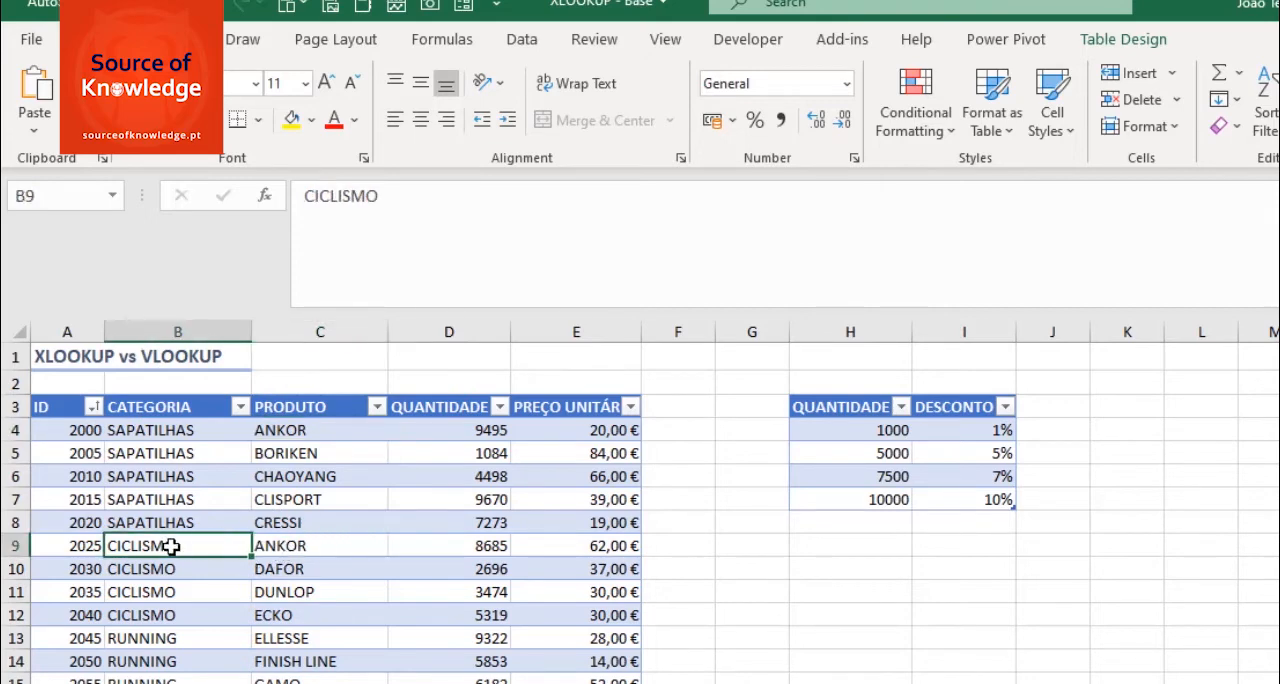
left_click(185, 432)
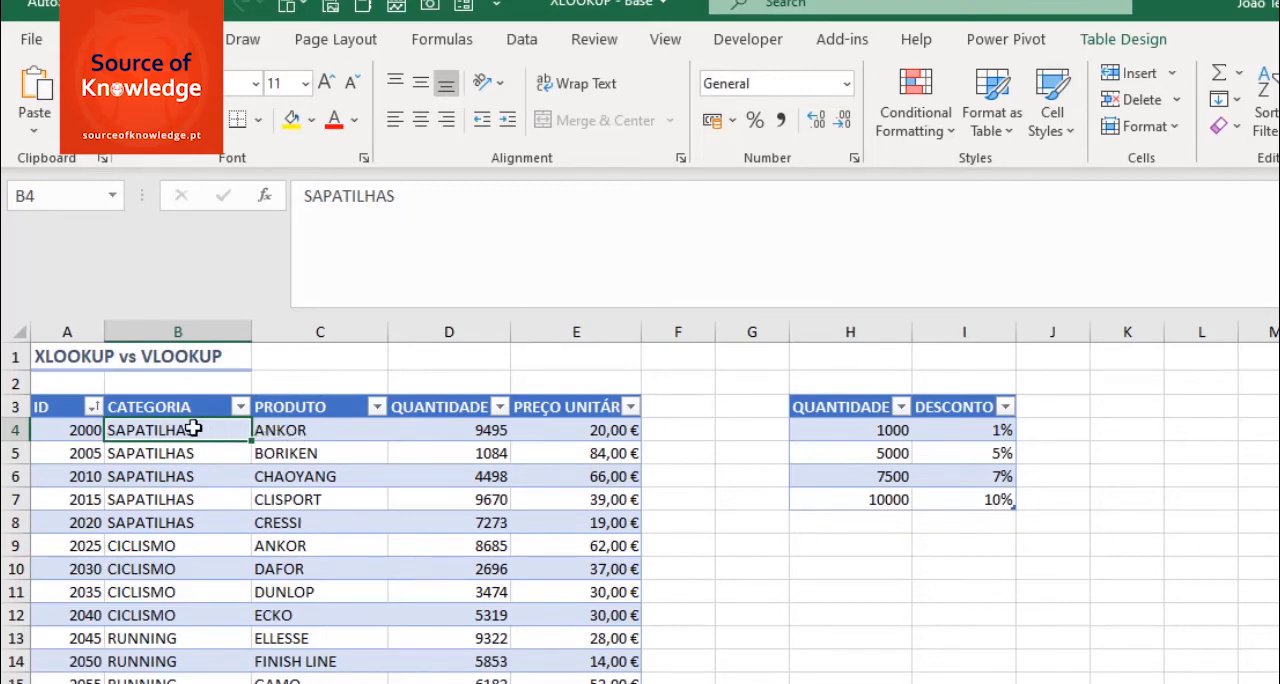
left_click(281, 434)
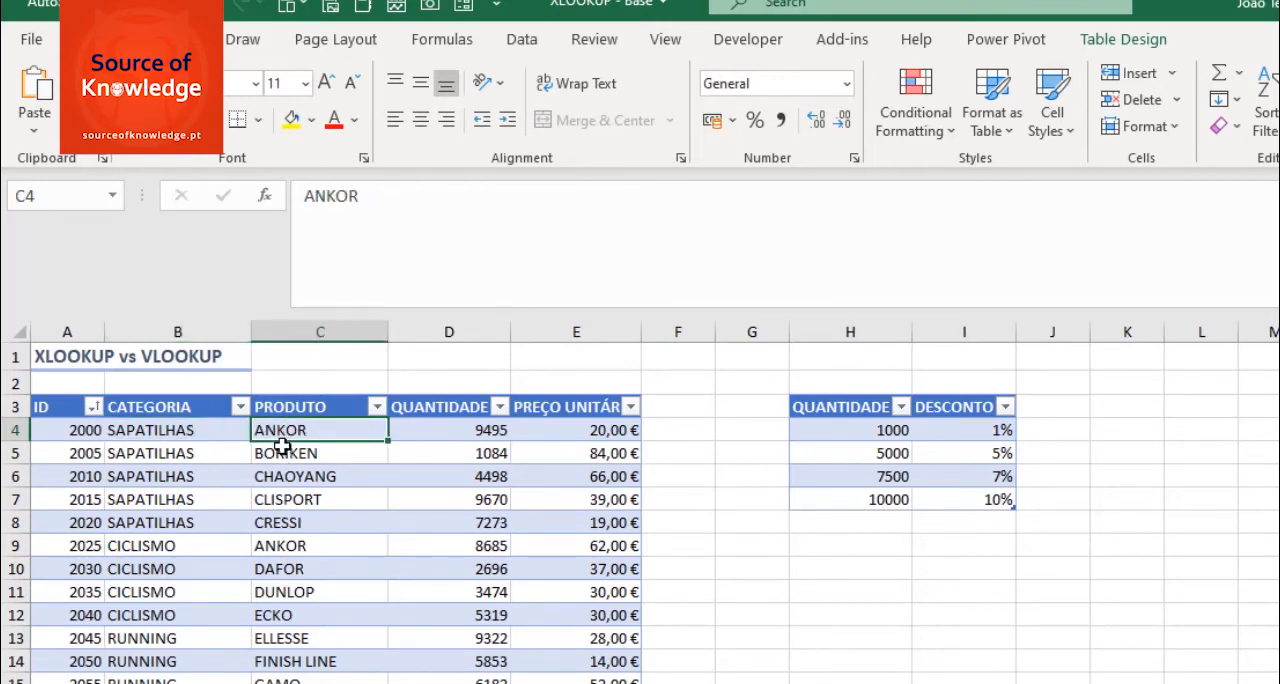
left_click(300, 546)
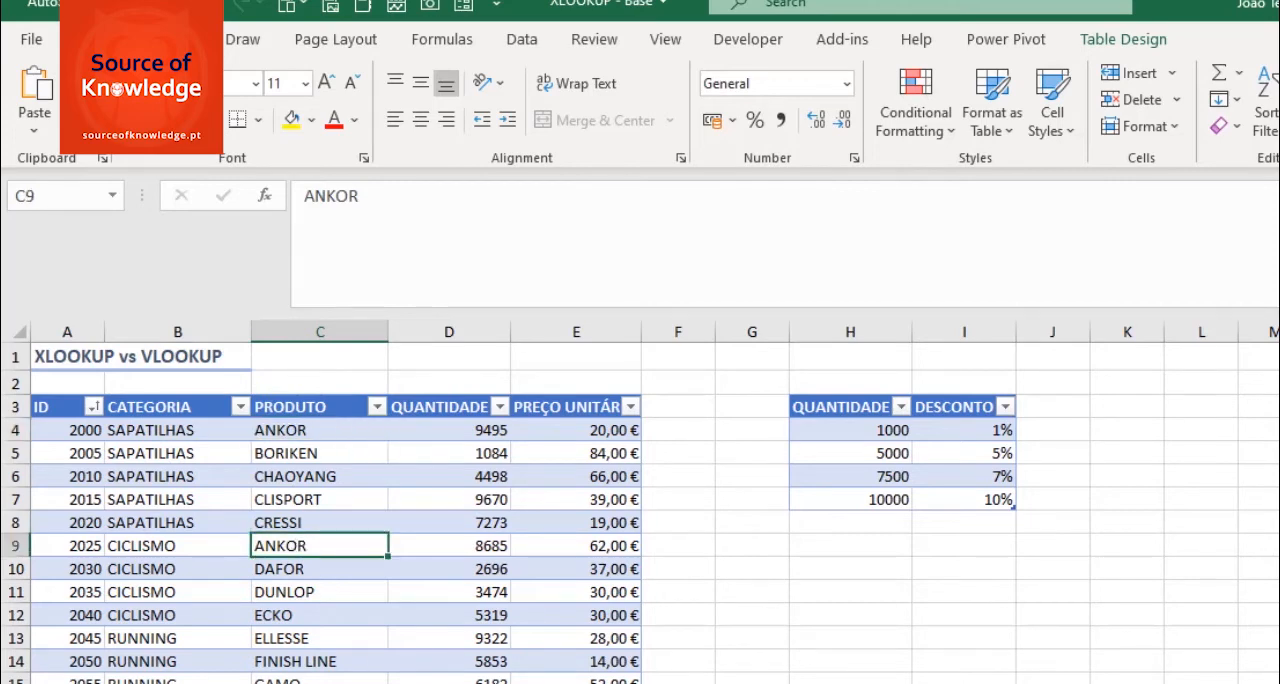
- On XLOOKUP4, start an XLOOKUP formula in C5 with A5 as the lookup value and TabelaBase[PRODUTO] as the lookup array
left_click(530, 682)
type("=XL")
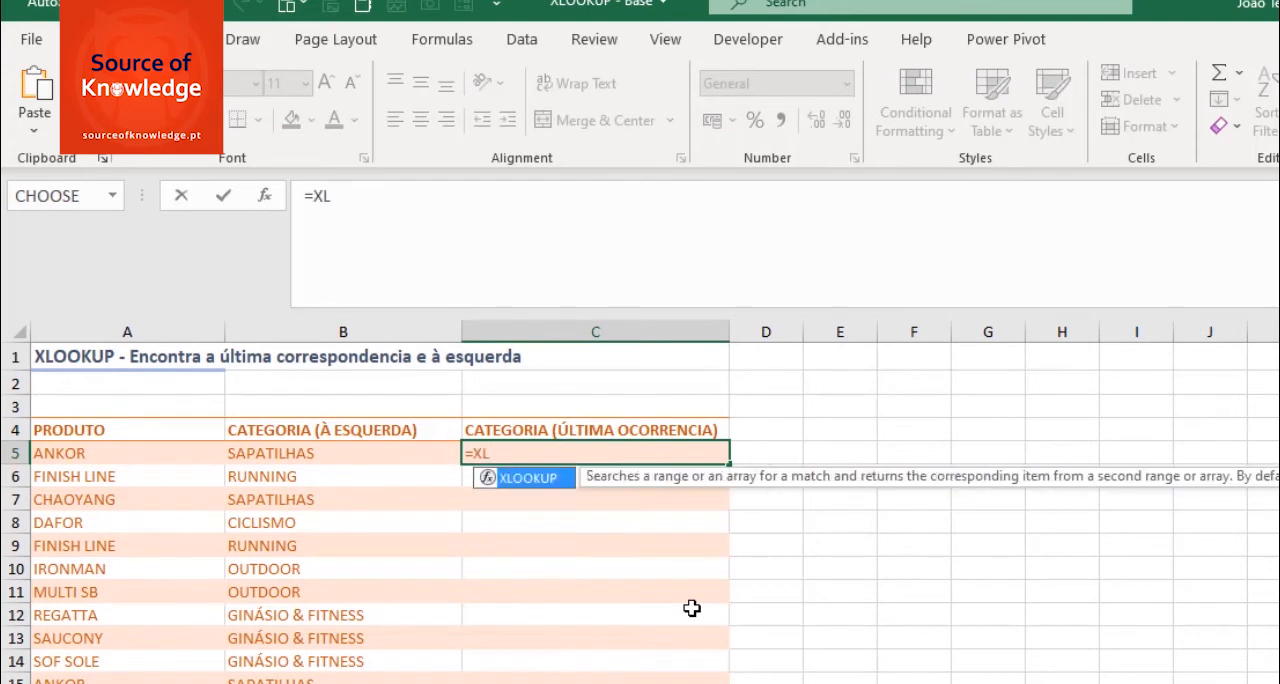
key("Tab")
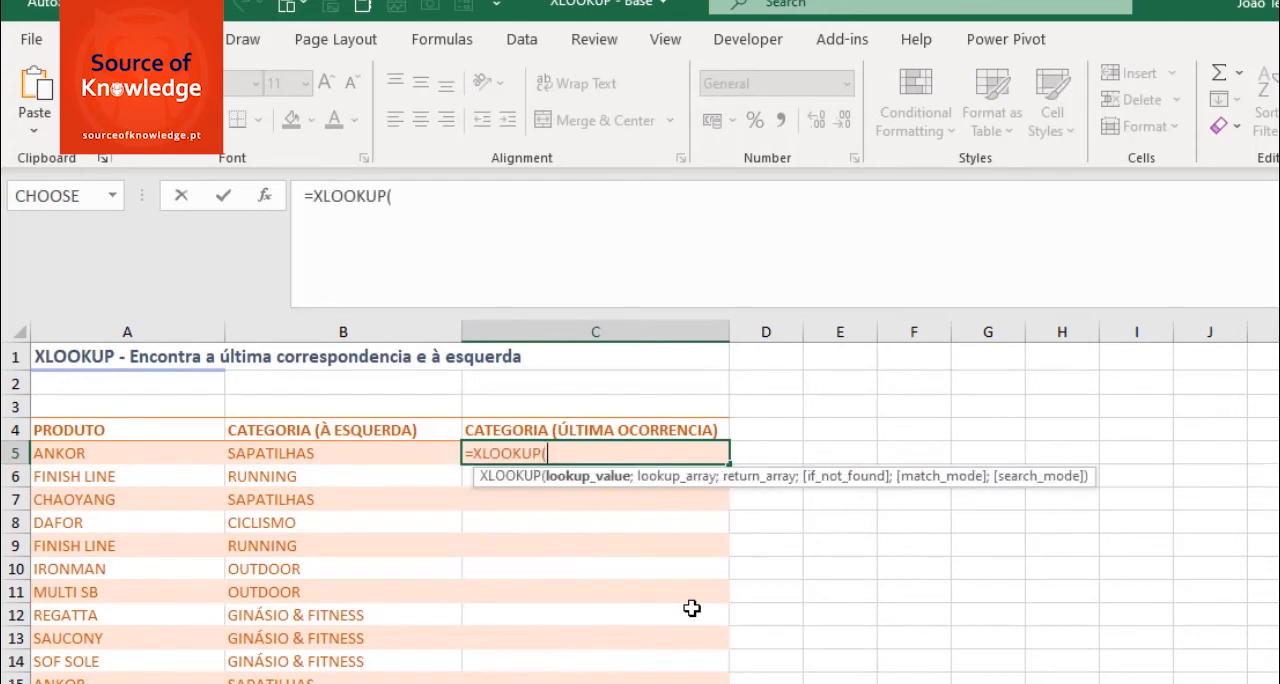
left_click(88, 453)
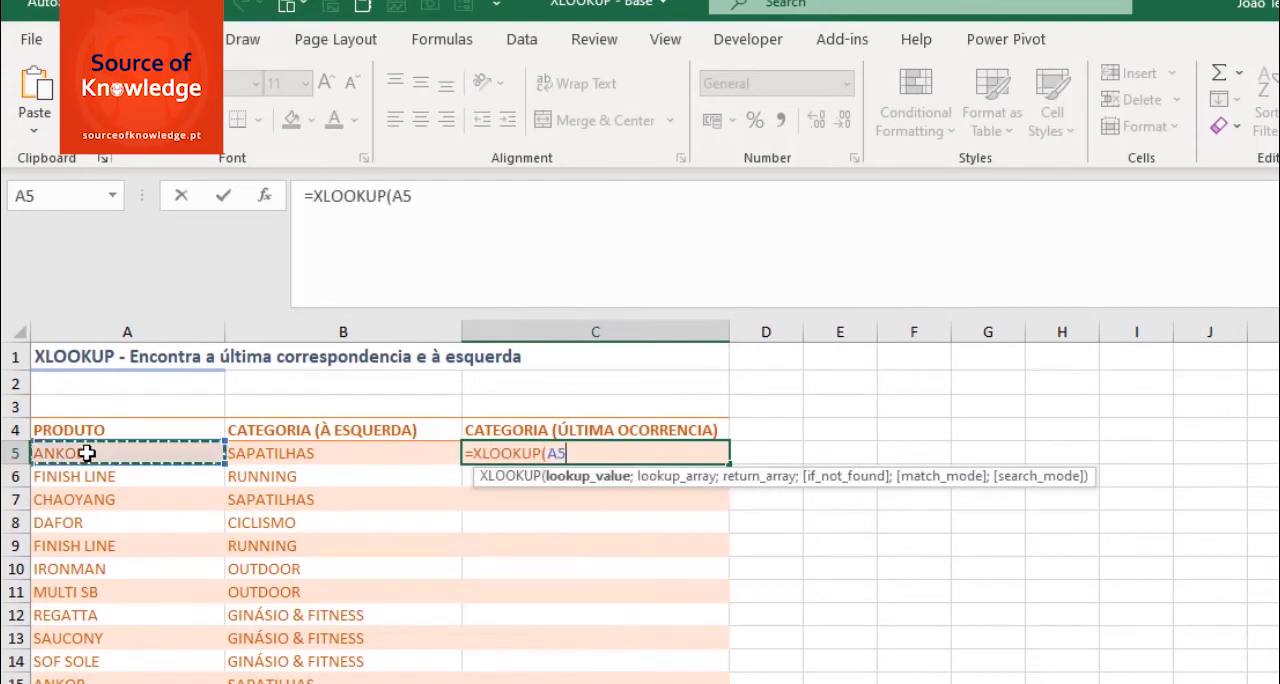
type(";")
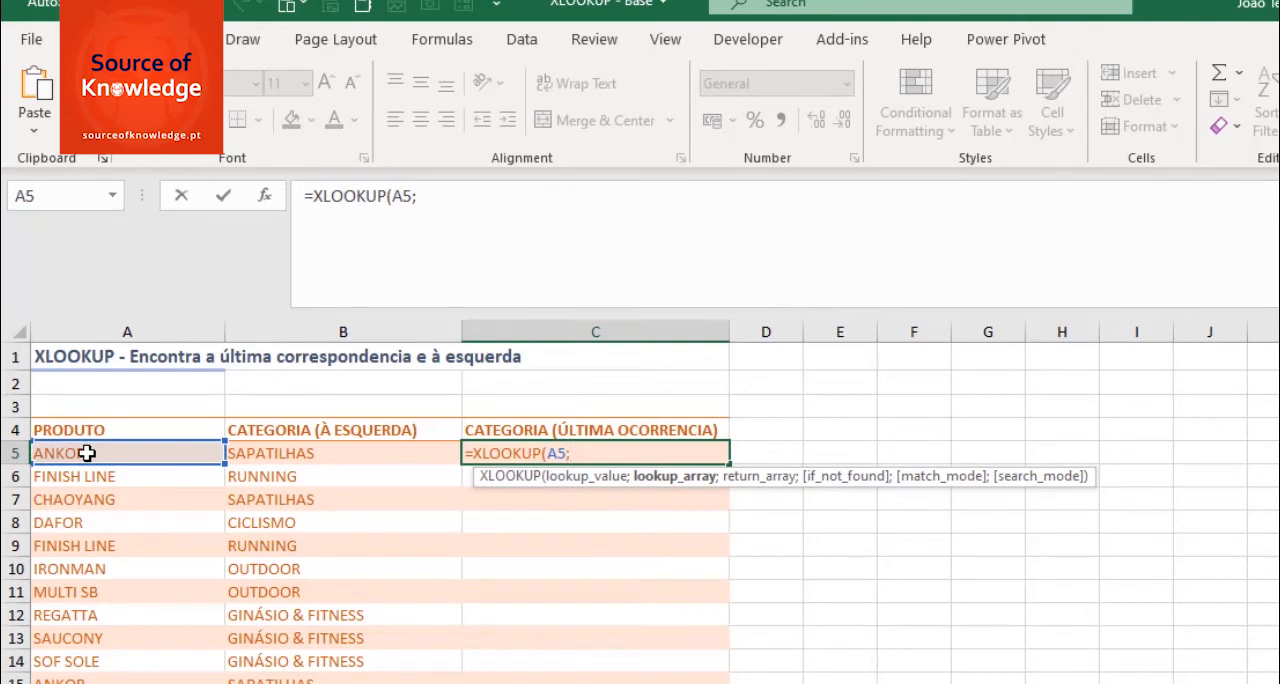
type("TabelaBase")
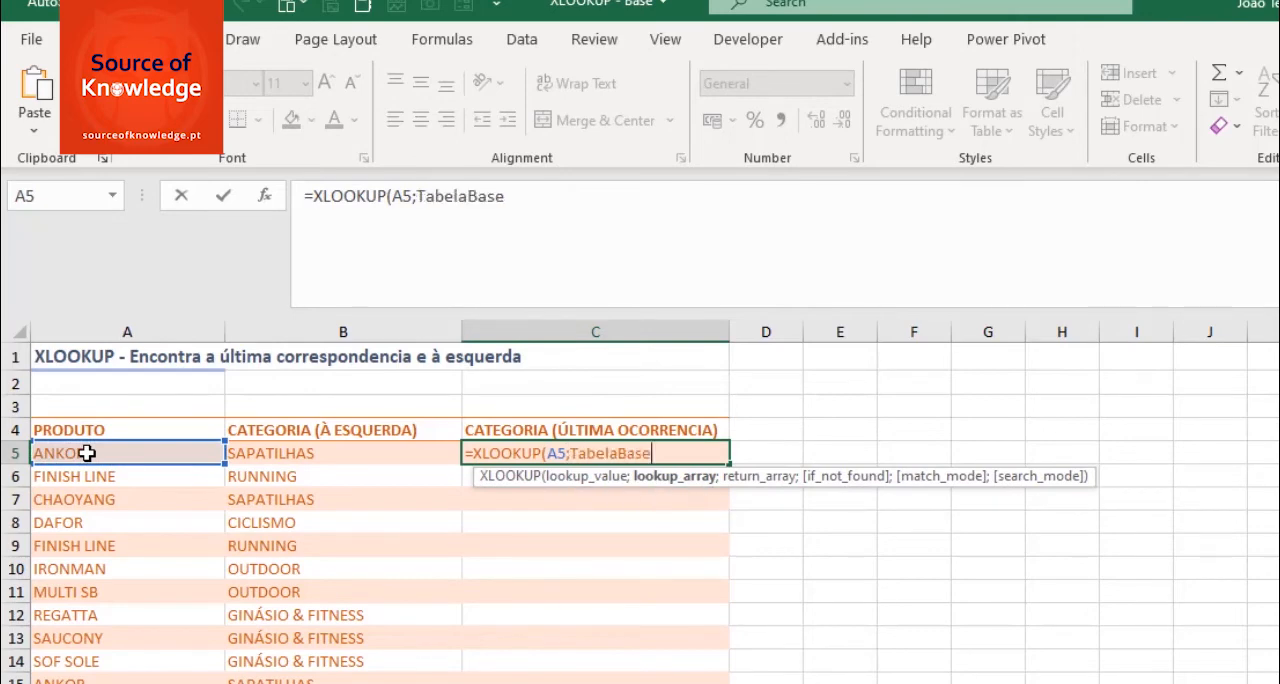
type("[PRODUTO")
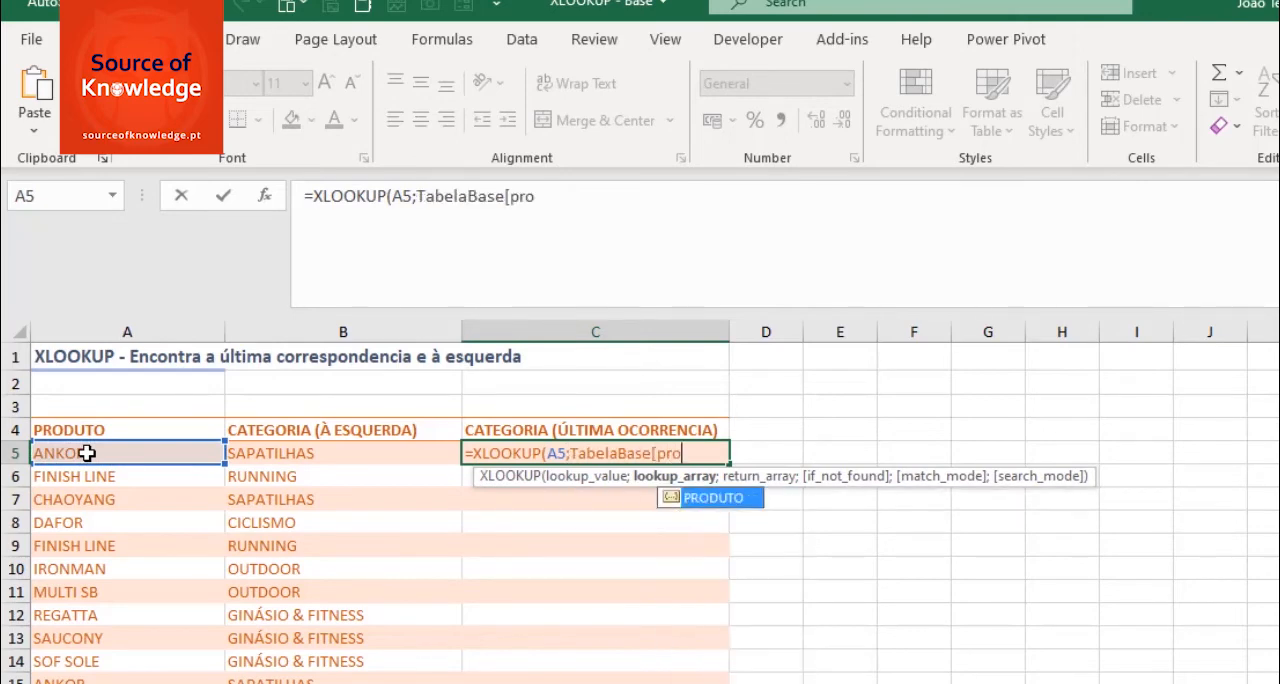
type("];")
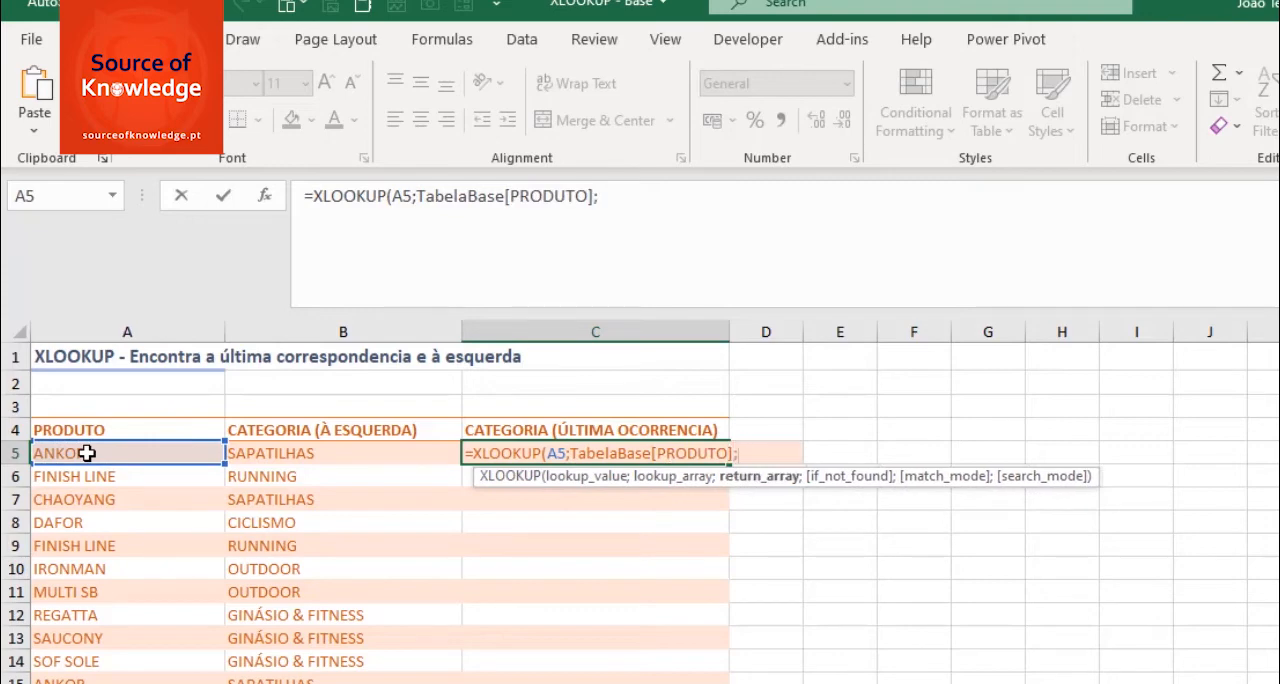
type("TabelaBase")
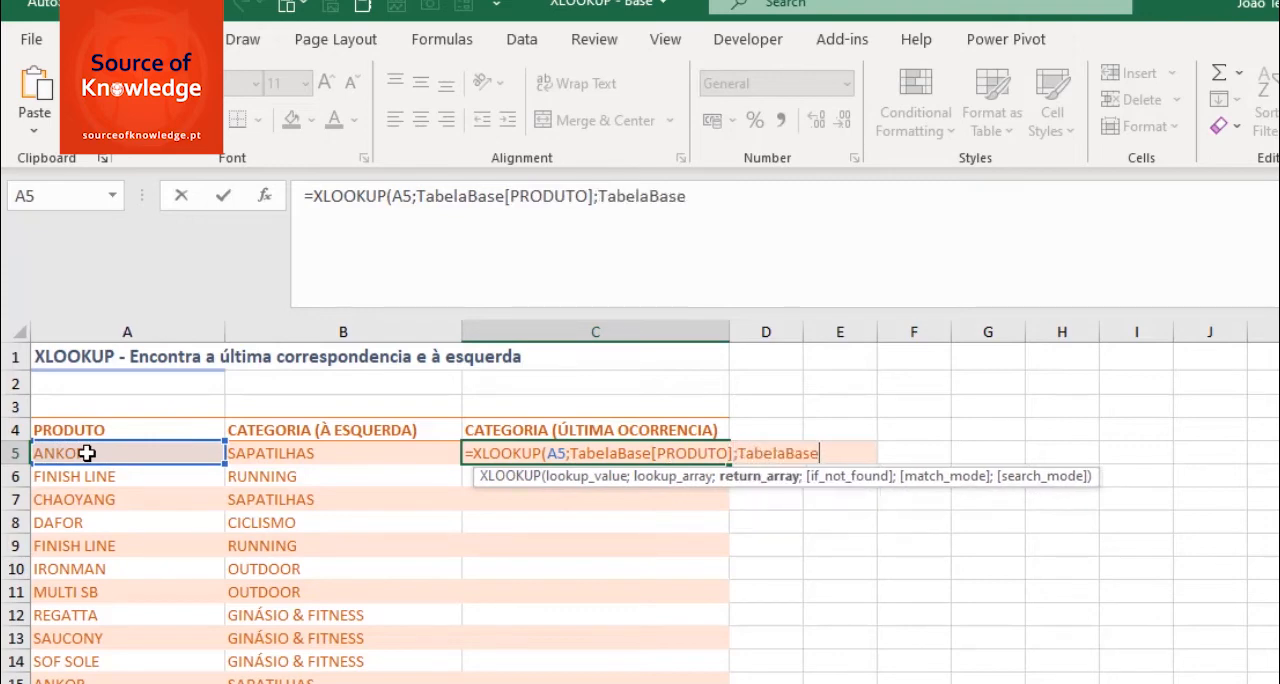
type("[cate")
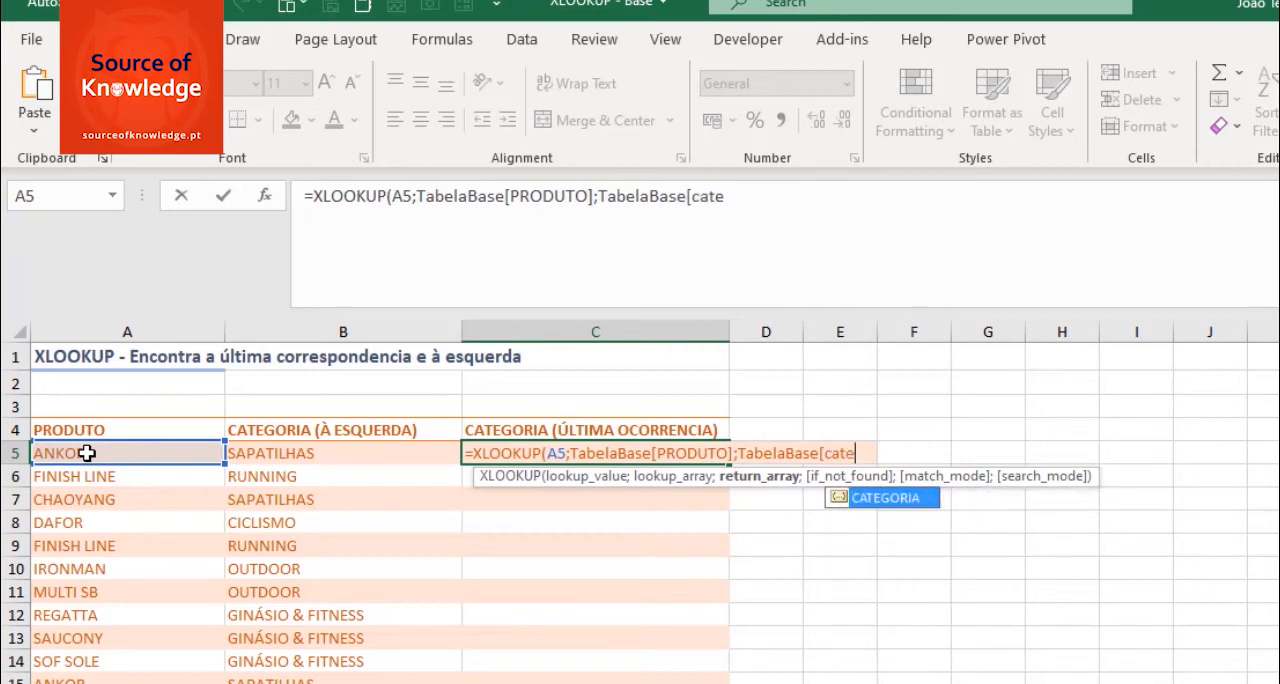
- Add TabelaBase[CATEGORIA] as the return array of the C5 formula
key("Tab")
type("]")
type(";")
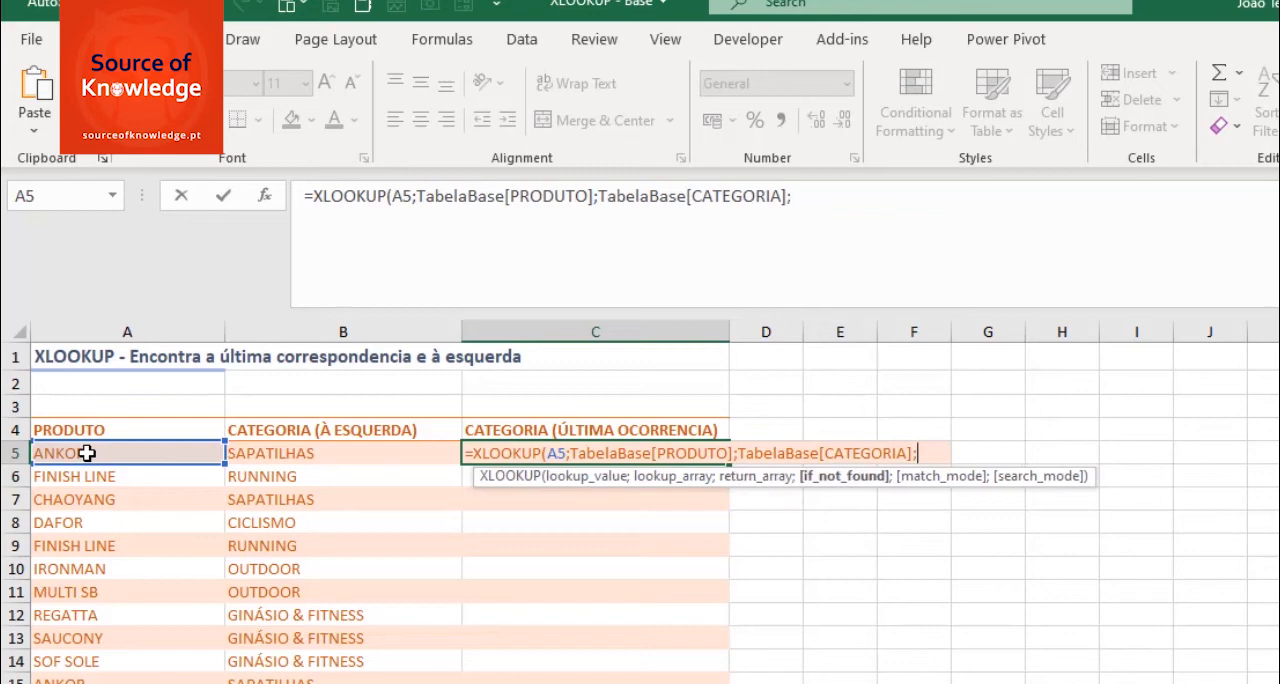
type("\"-\";")
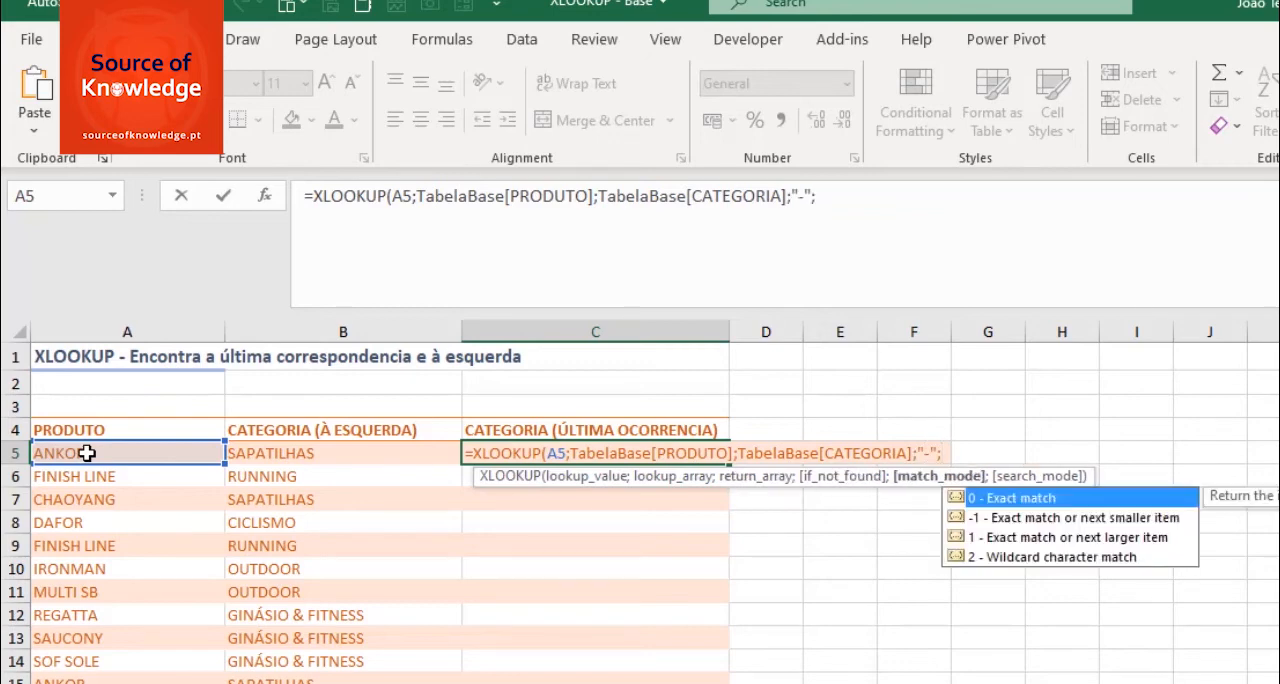
type("0;")
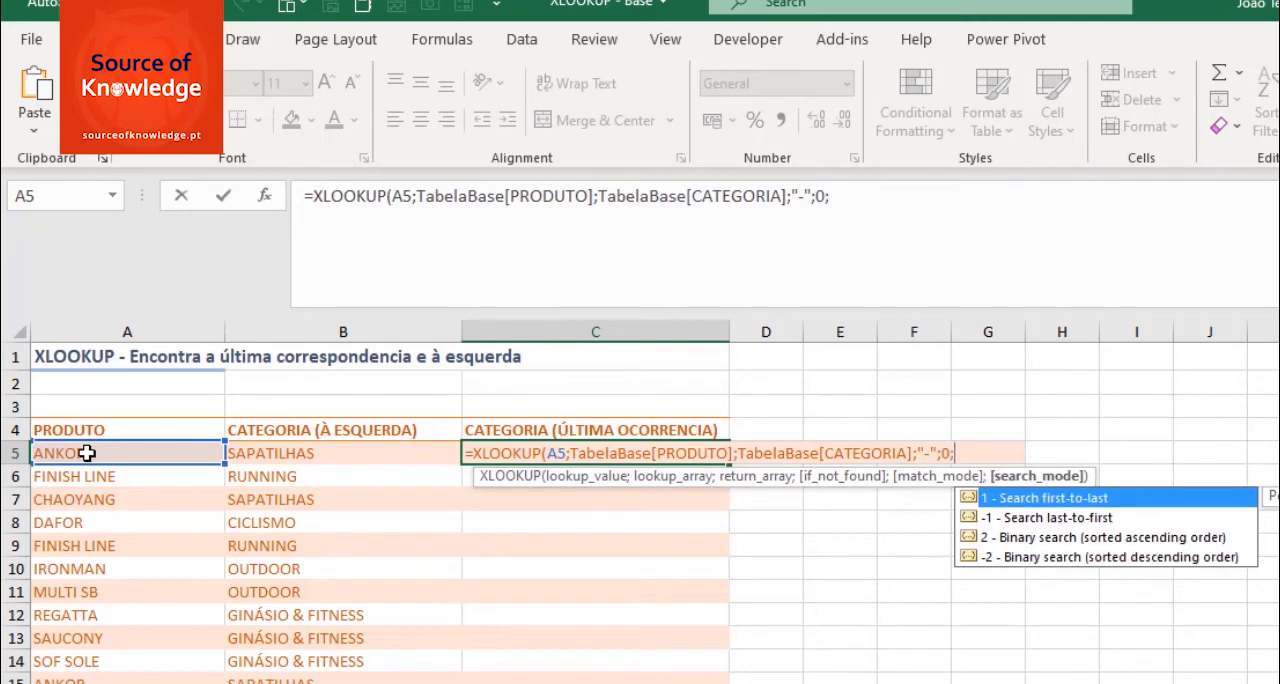
- Complete the C5 formula with "-" for not found, match mode 0 (exact match) and search mode -1 (last-to-first)
double_click(1033, 518)
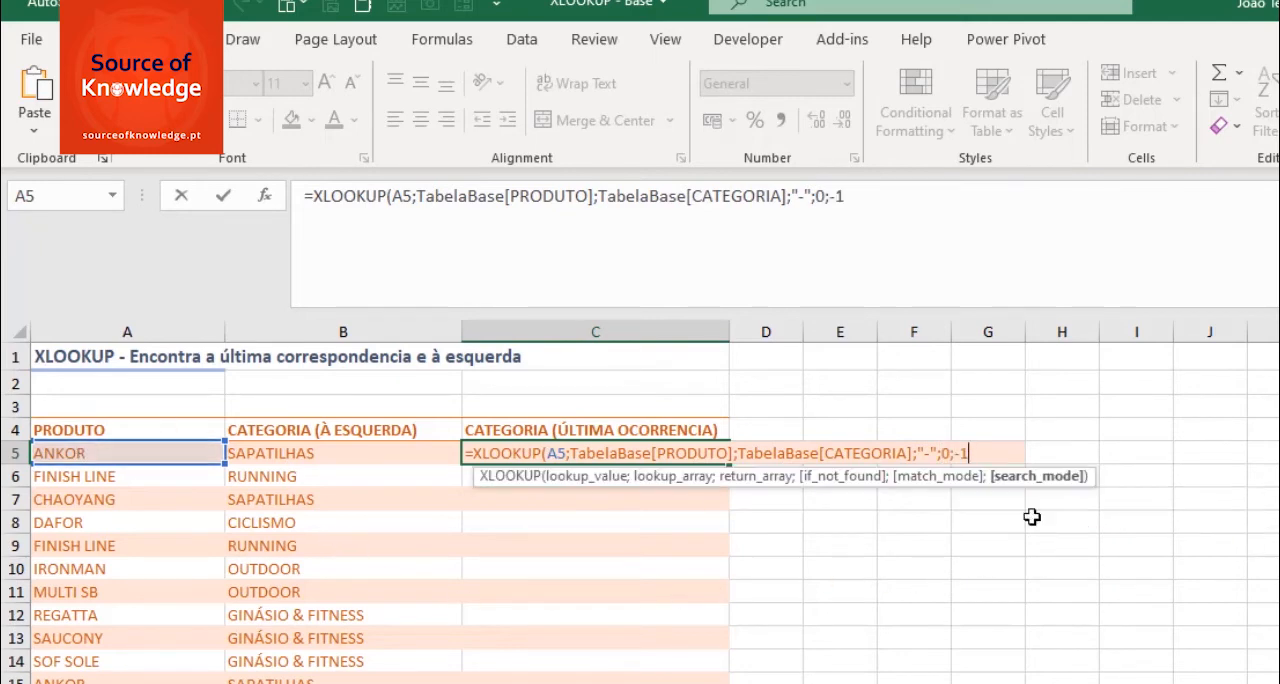
type(")")
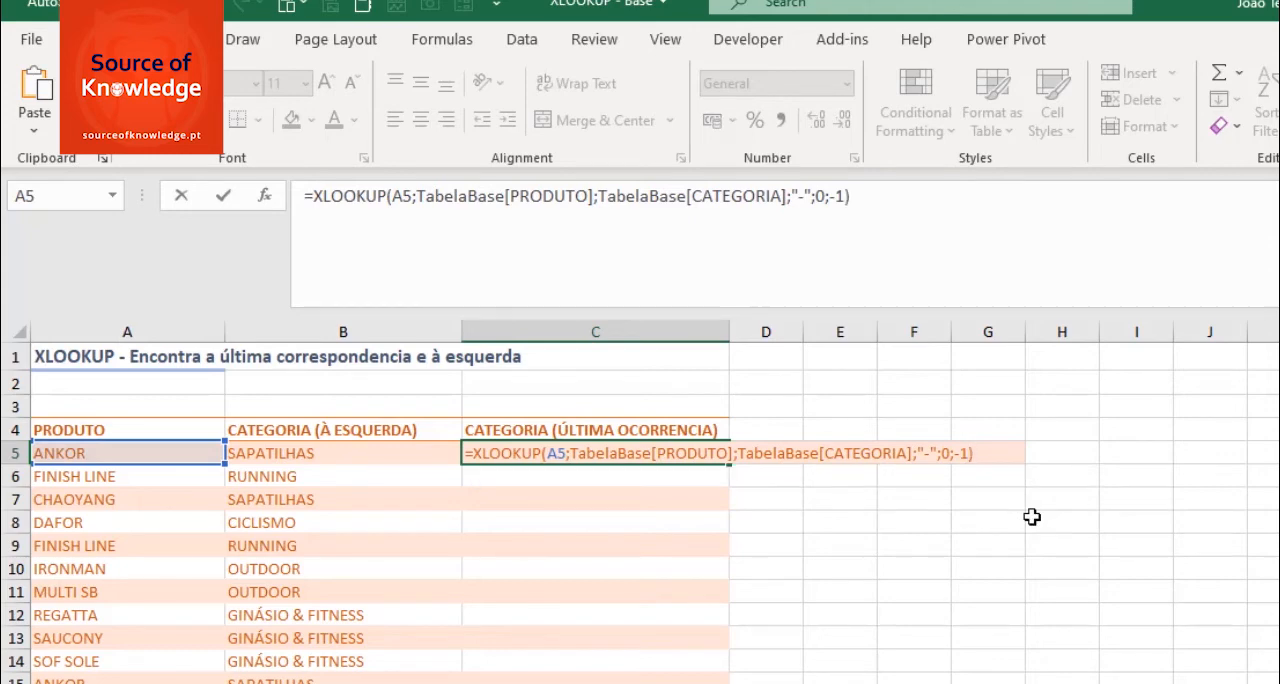
key("Return")
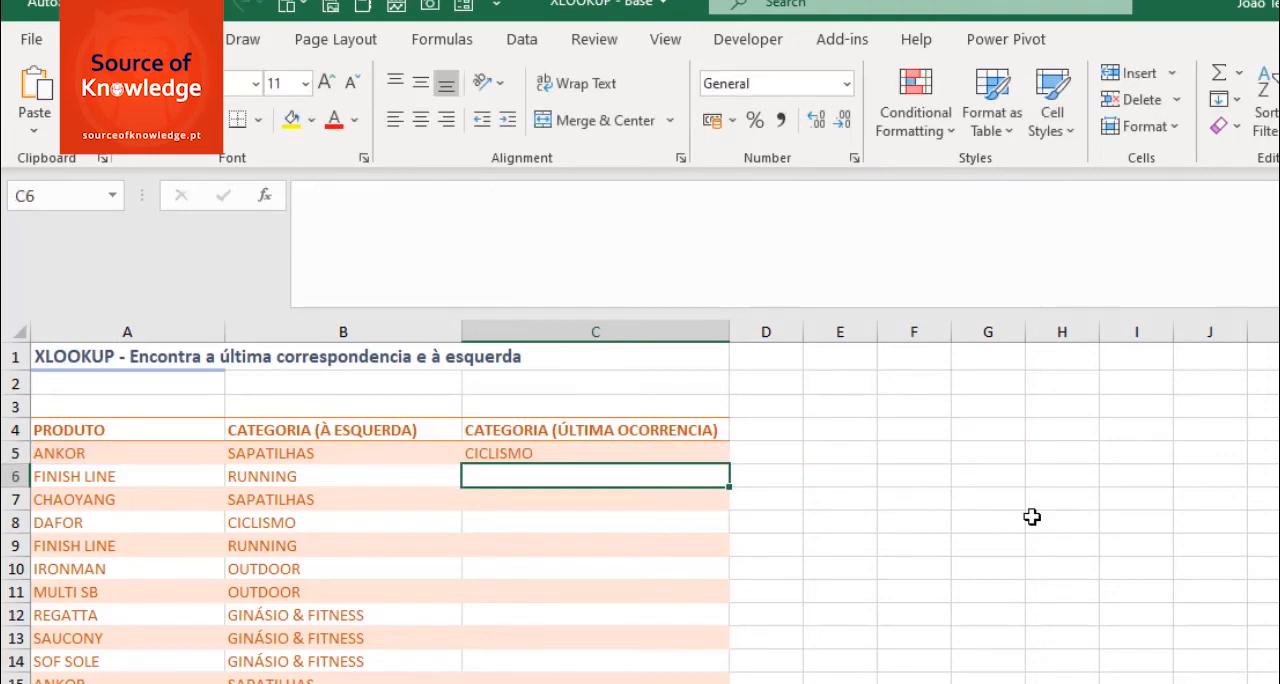
- Fill the C5 formula down to C15 without formatting
left_click(499, 454)
left_click_drag(730, 463, 698, 680)
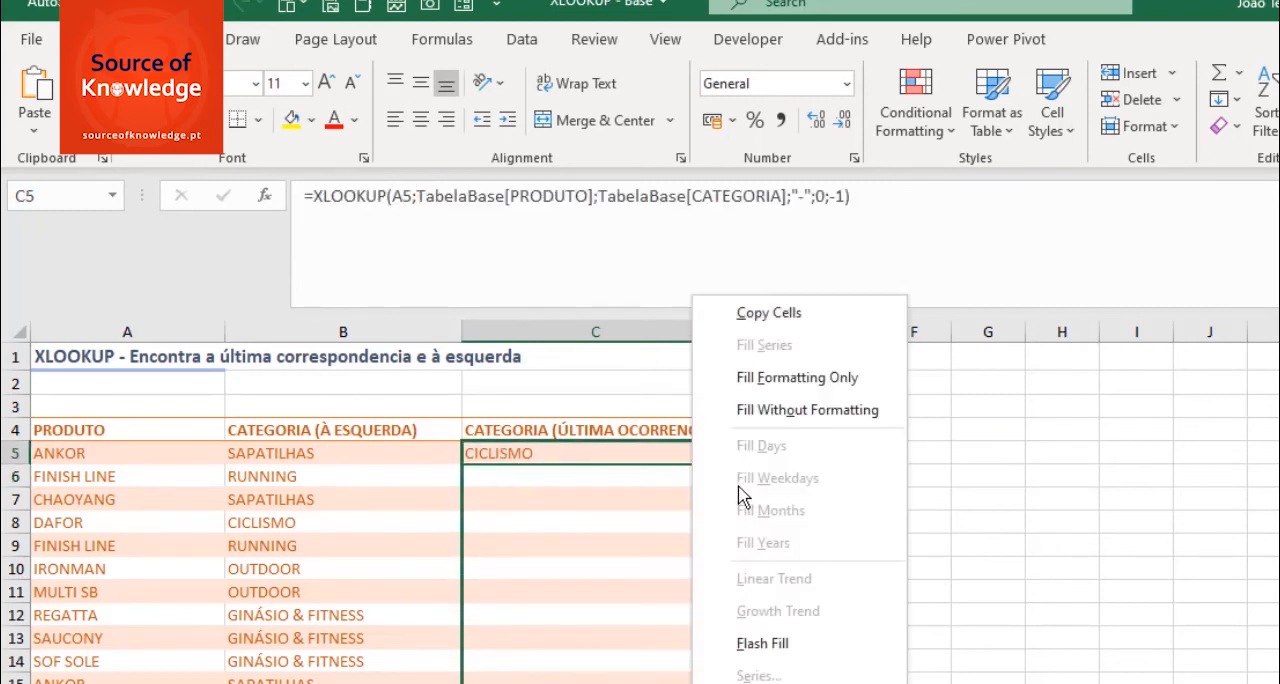
left_click(760, 410)
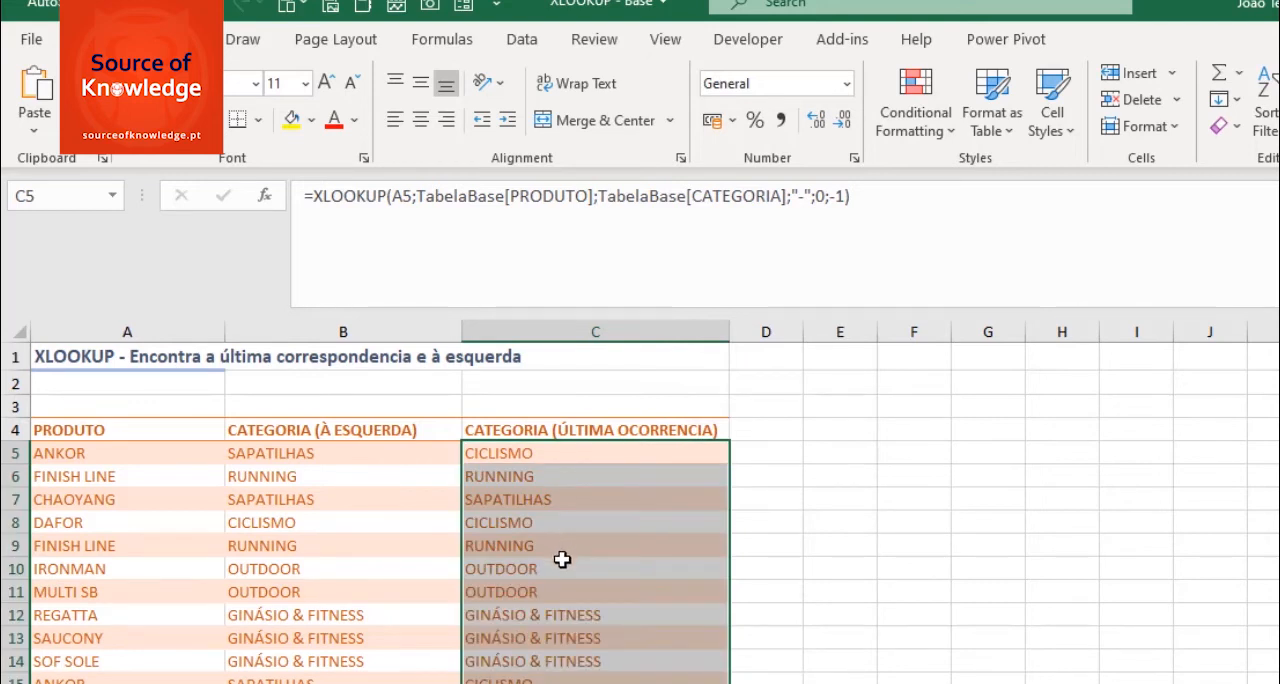
- Compare the first-occurrence and last-occurrence category formulas for ANKOR in row 15
left_click(120, 679)
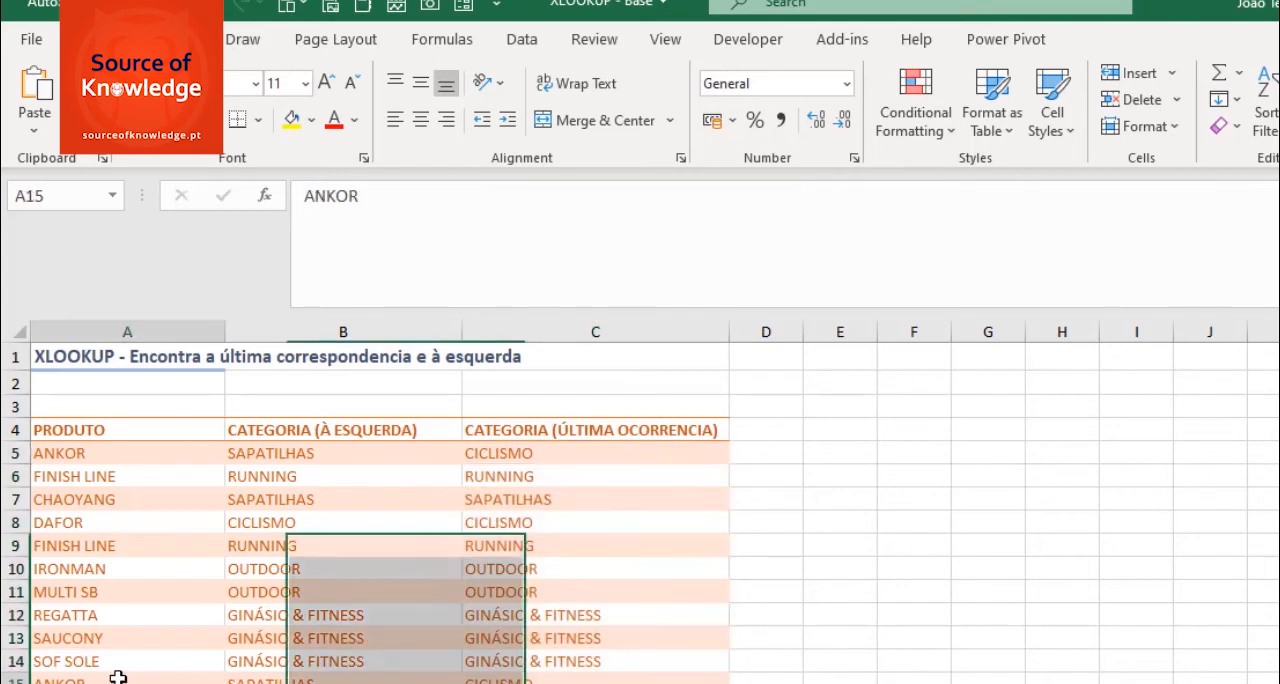
left_click(506, 679)
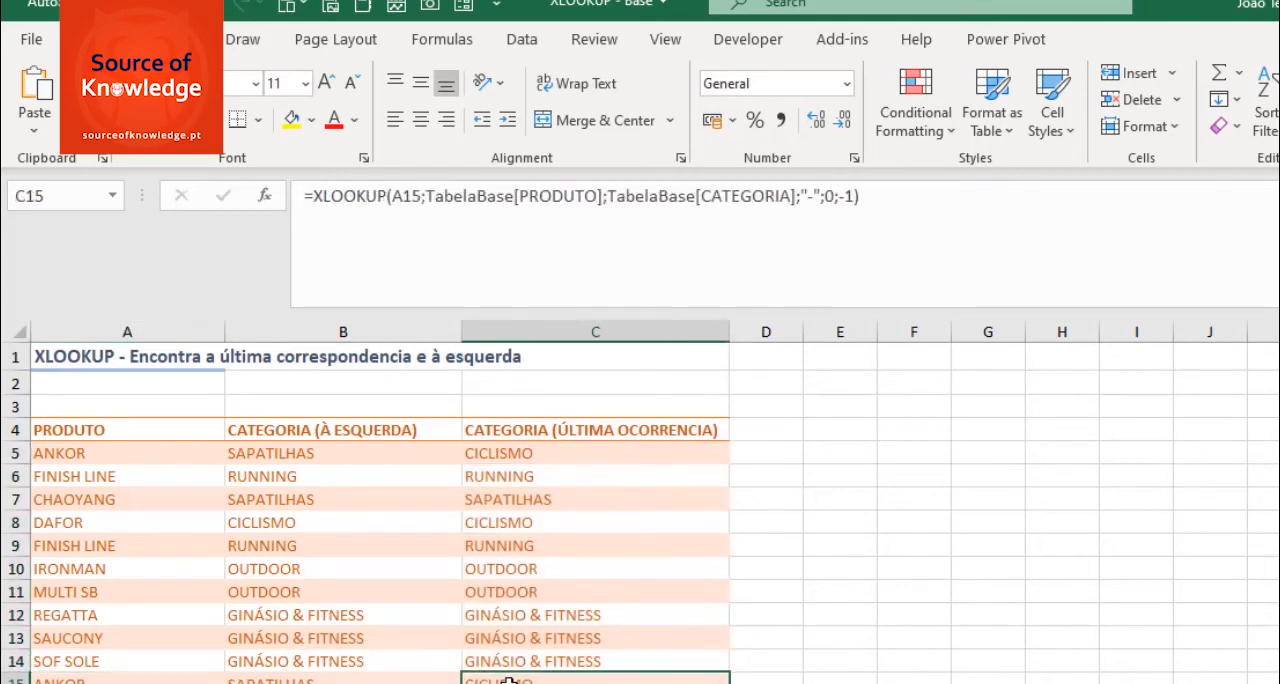
left_click(281, 679)
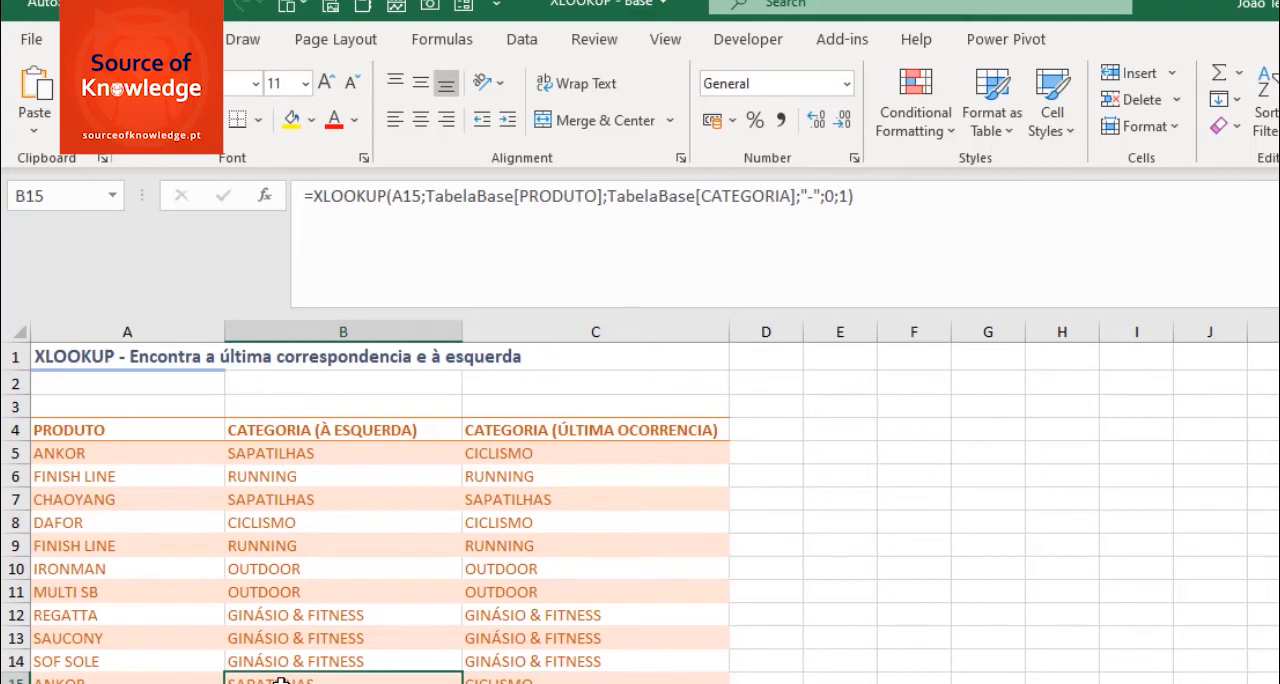
left_click(281, 683)
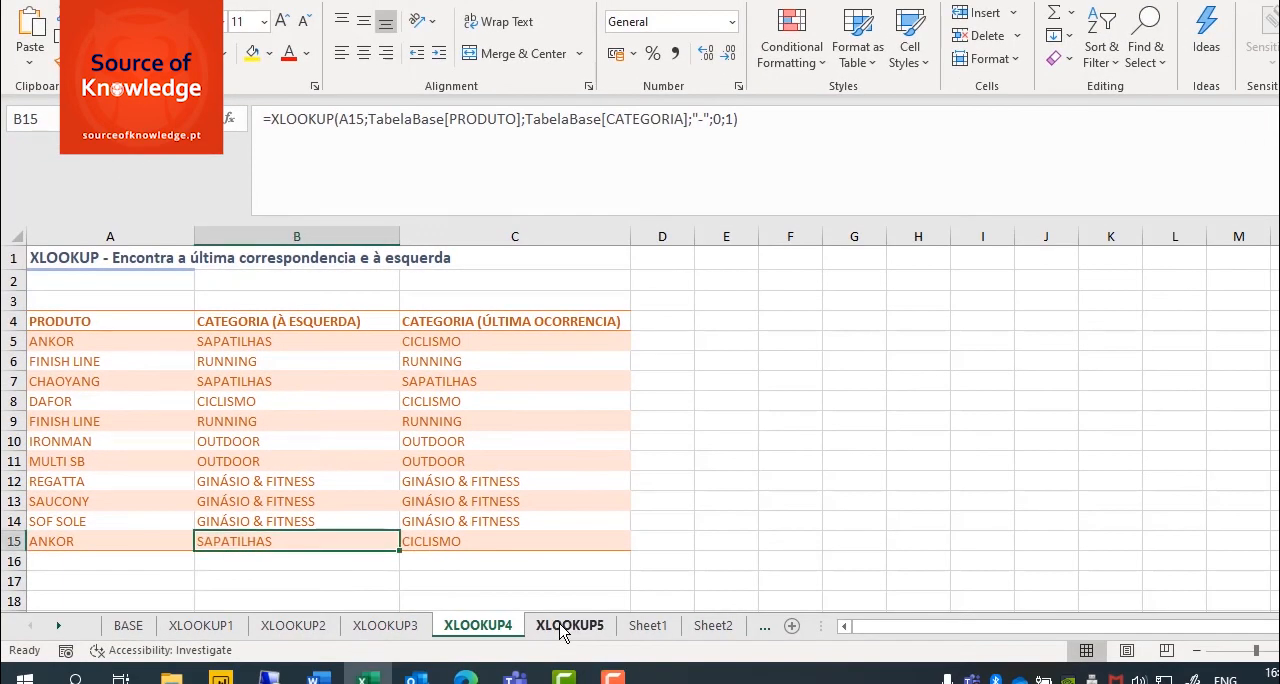
- Open the XLOOKUP5 sheet and choose ID 2025 in cell A5
left_click(566, 627)
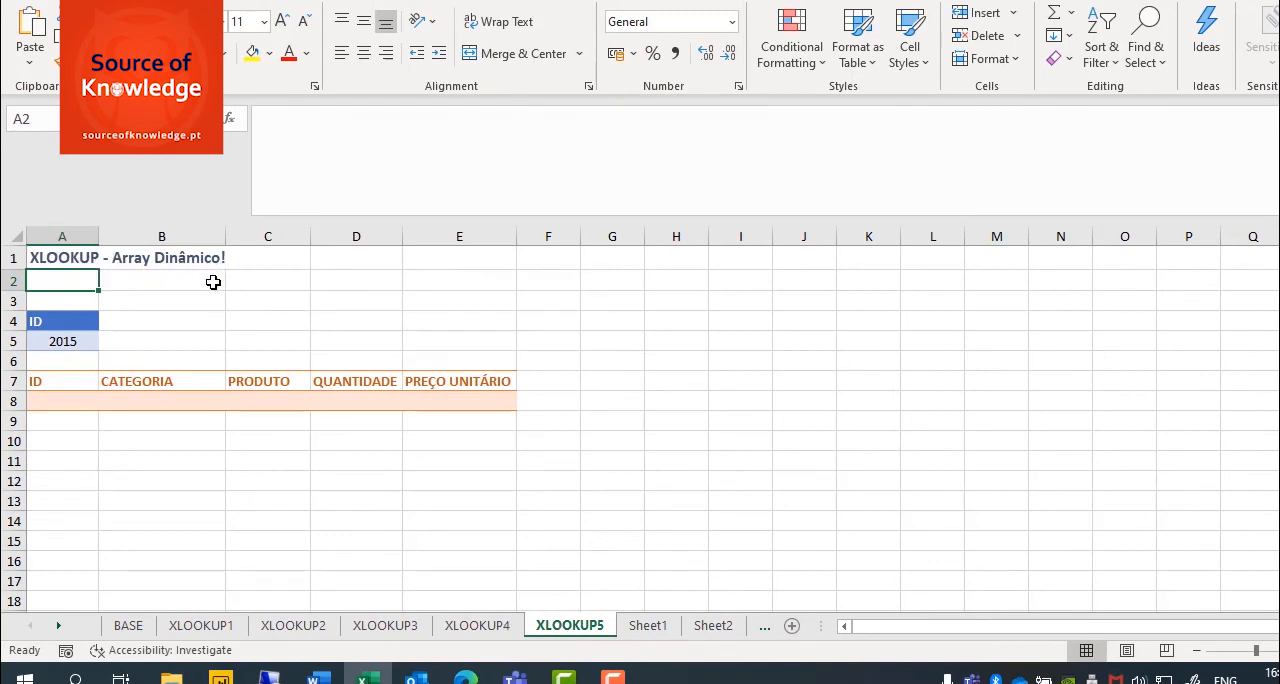
left_click(68, 340)
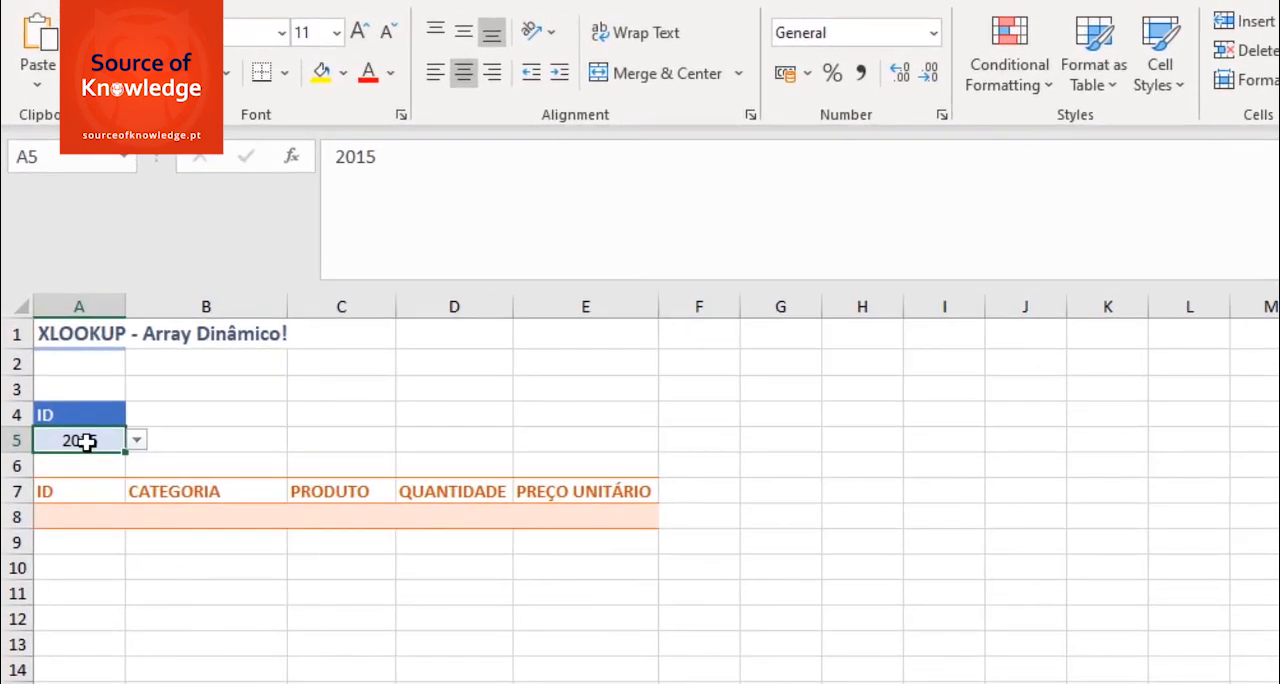
left_click(138, 446)
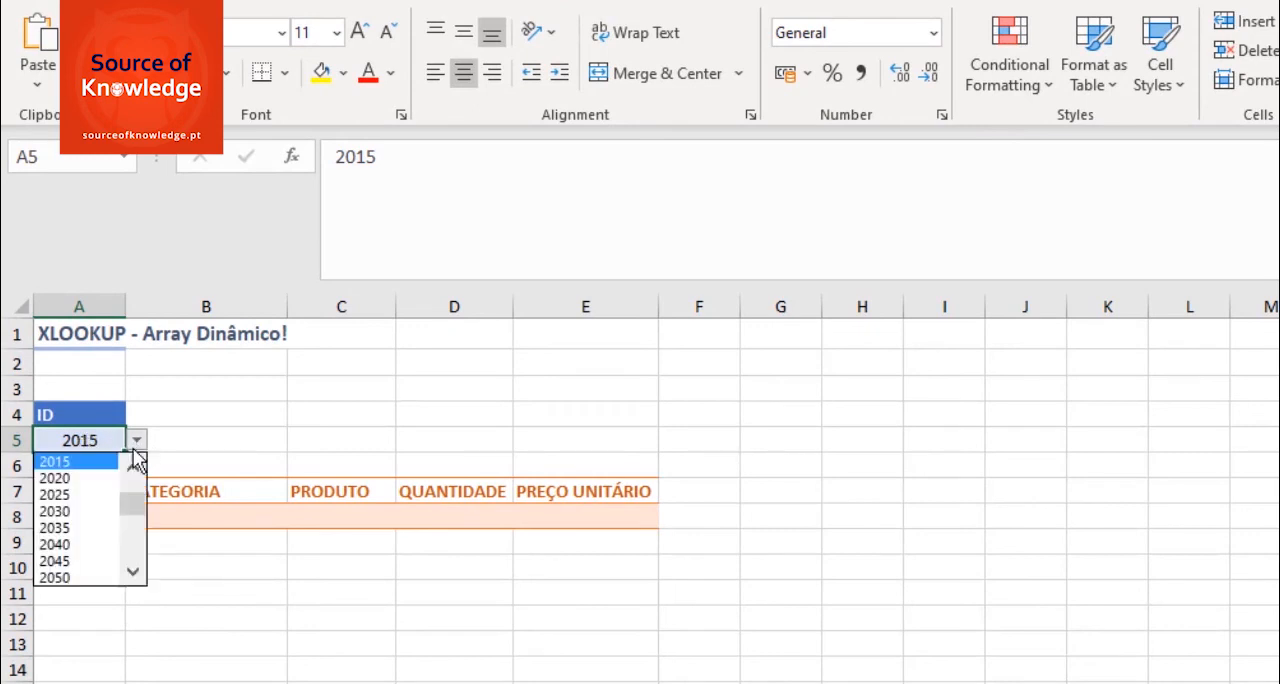
left_click(66, 495)
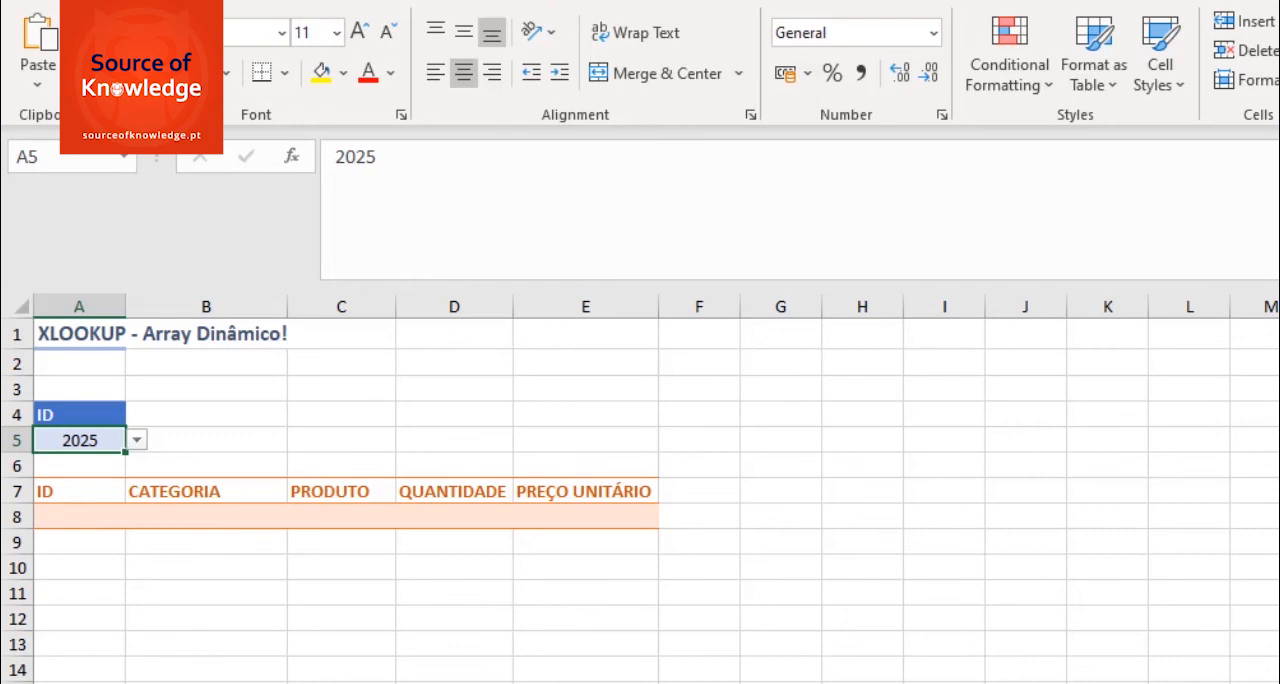
- Start an XLOOKUP formula in cell A8 with A5 as the lookup value and TabelaBase[ID] as the lookup array
left_click(88, 514)
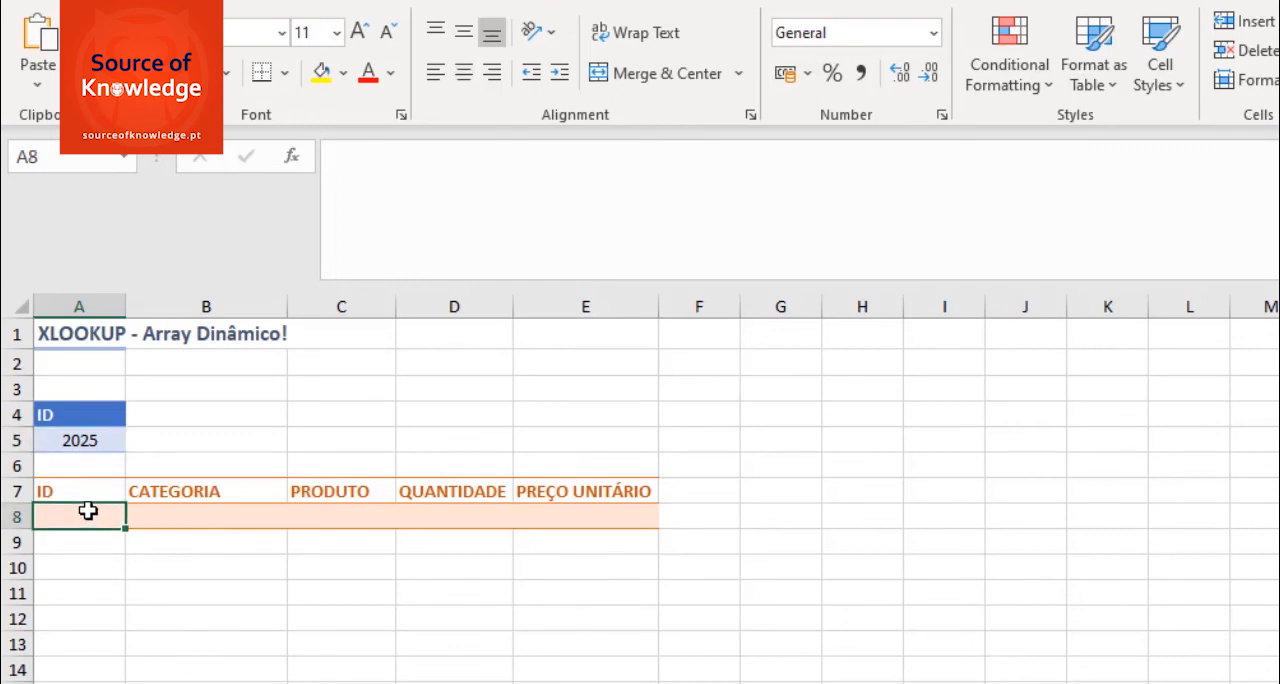
type("=XL")
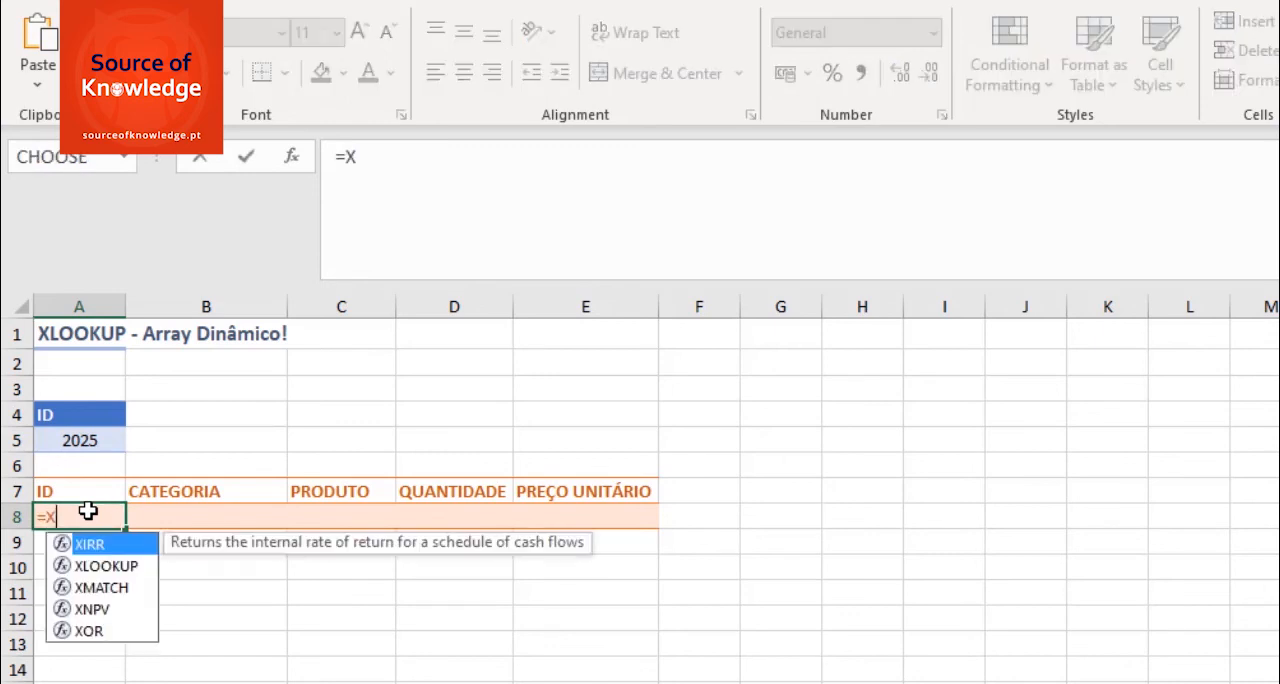
key("Tab")
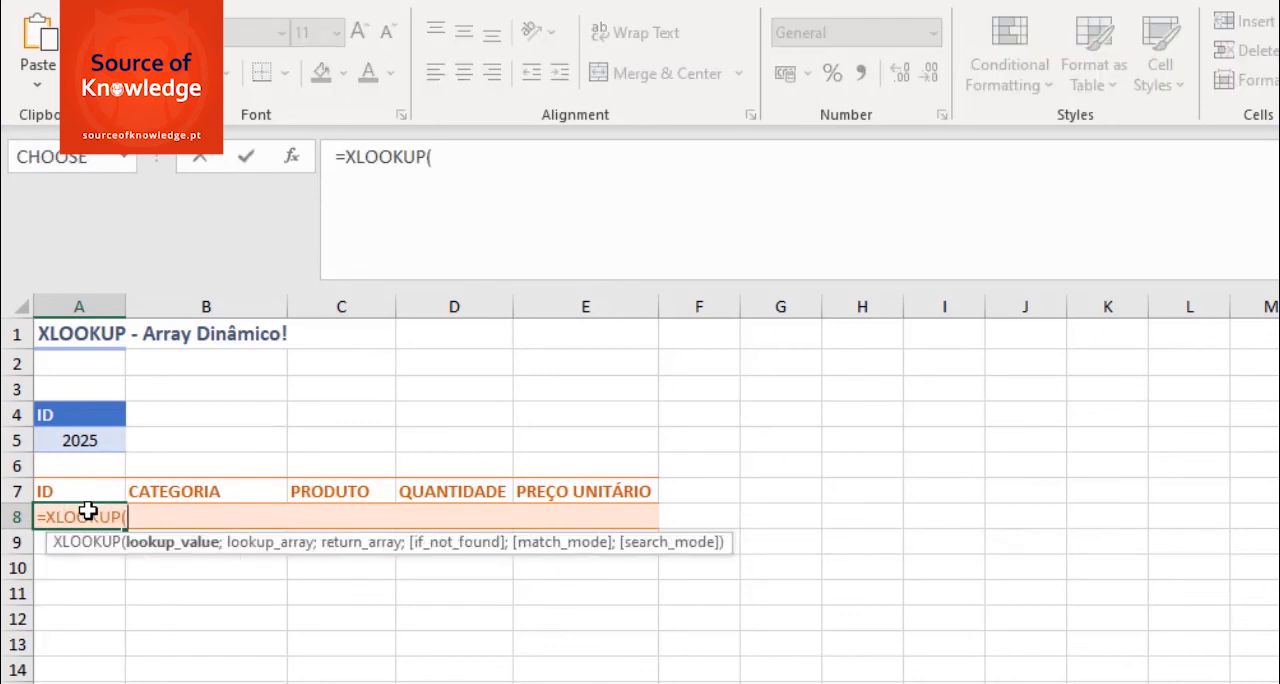
left_click(92, 439)
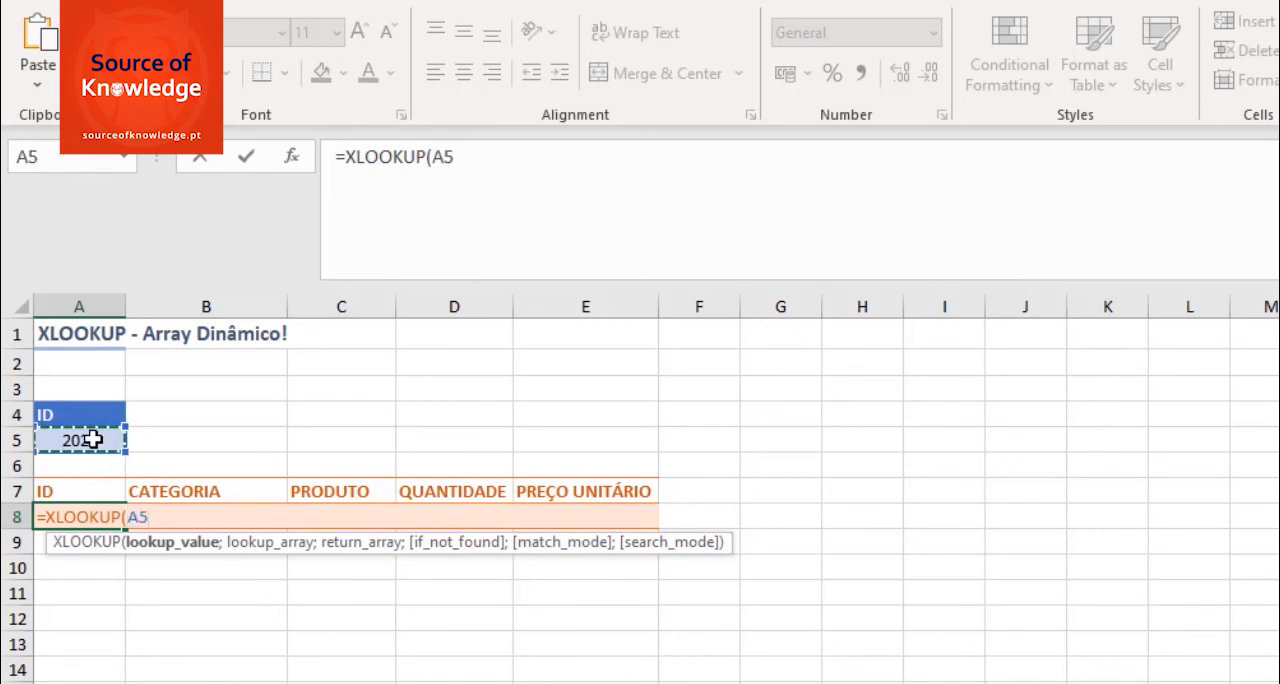
type(";")
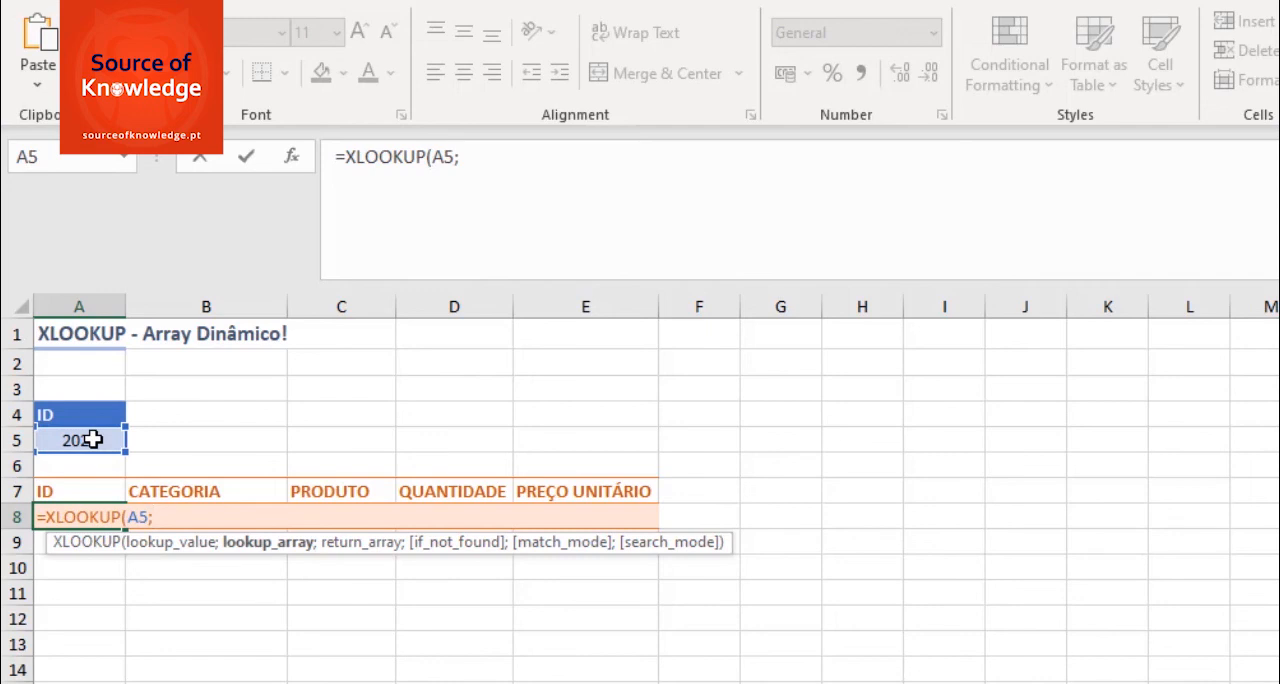
type("taba")
key("BackSpace")
key("Tab")
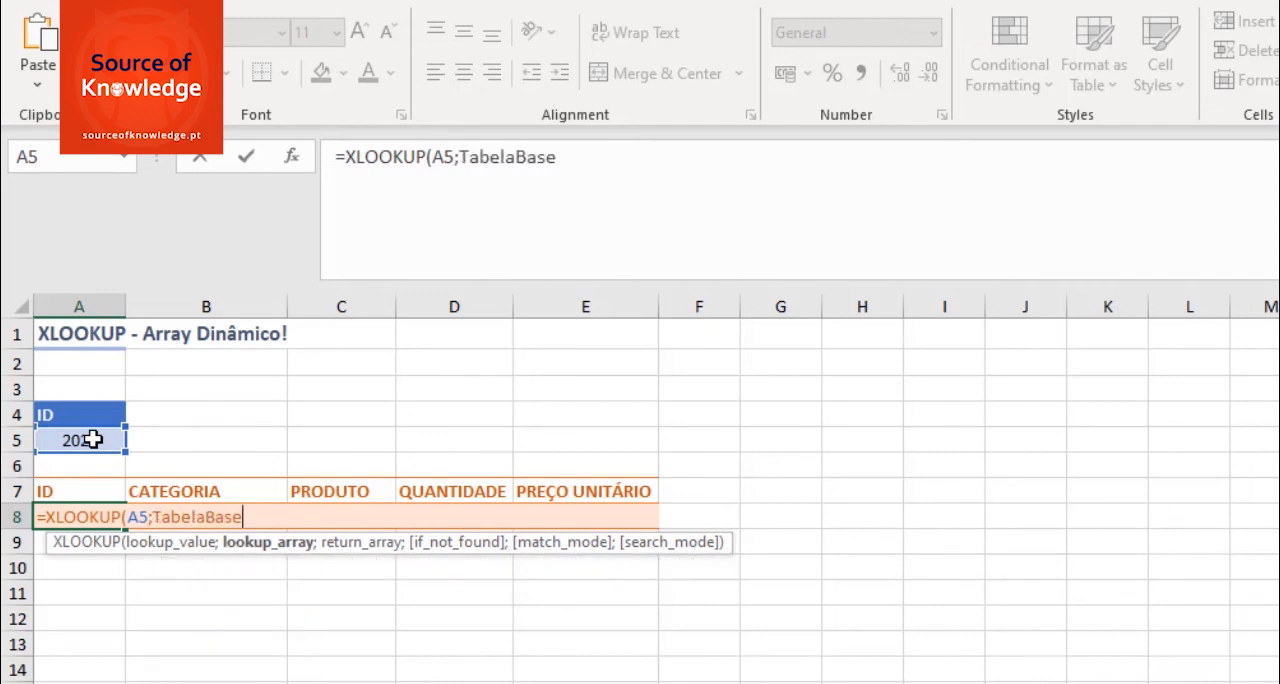
type("[")
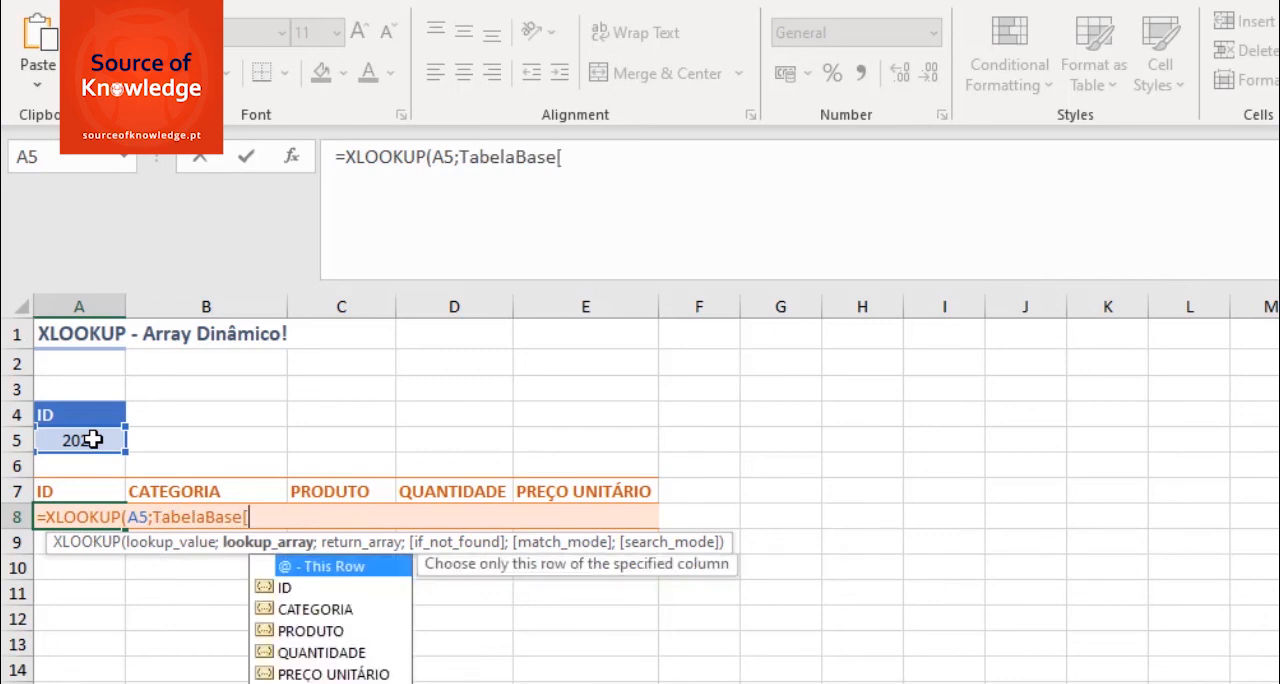
double_click(299, 587)
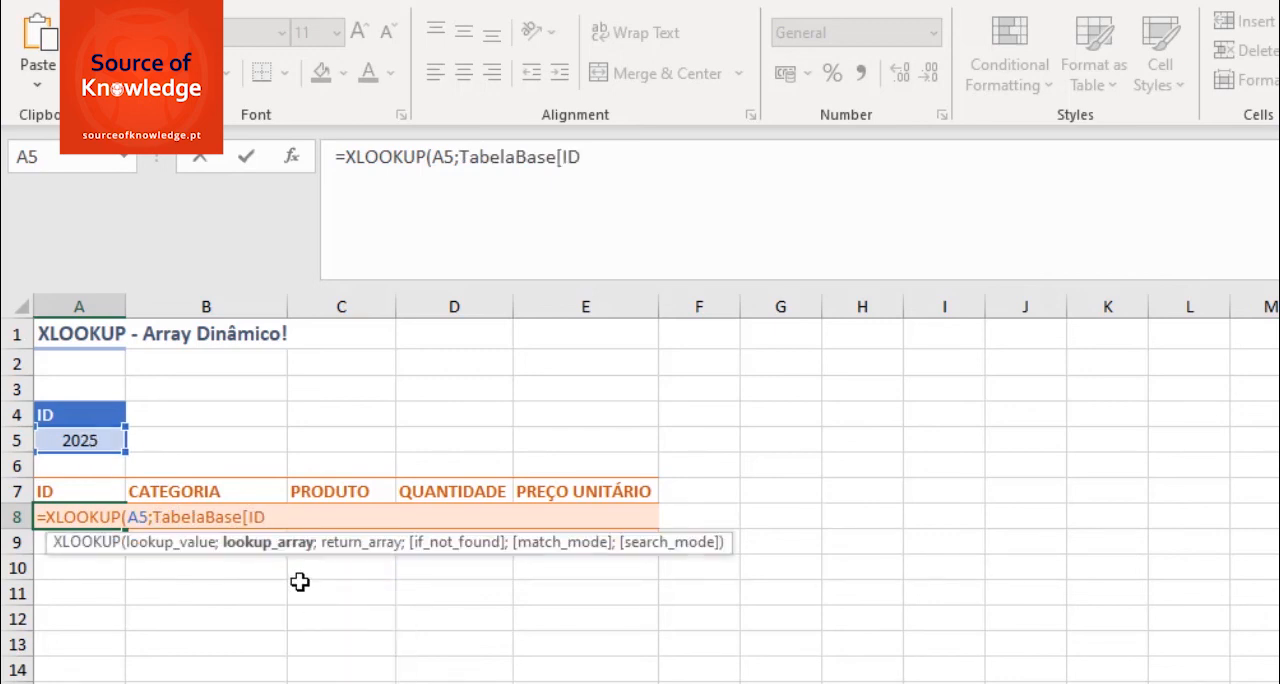
type("];")
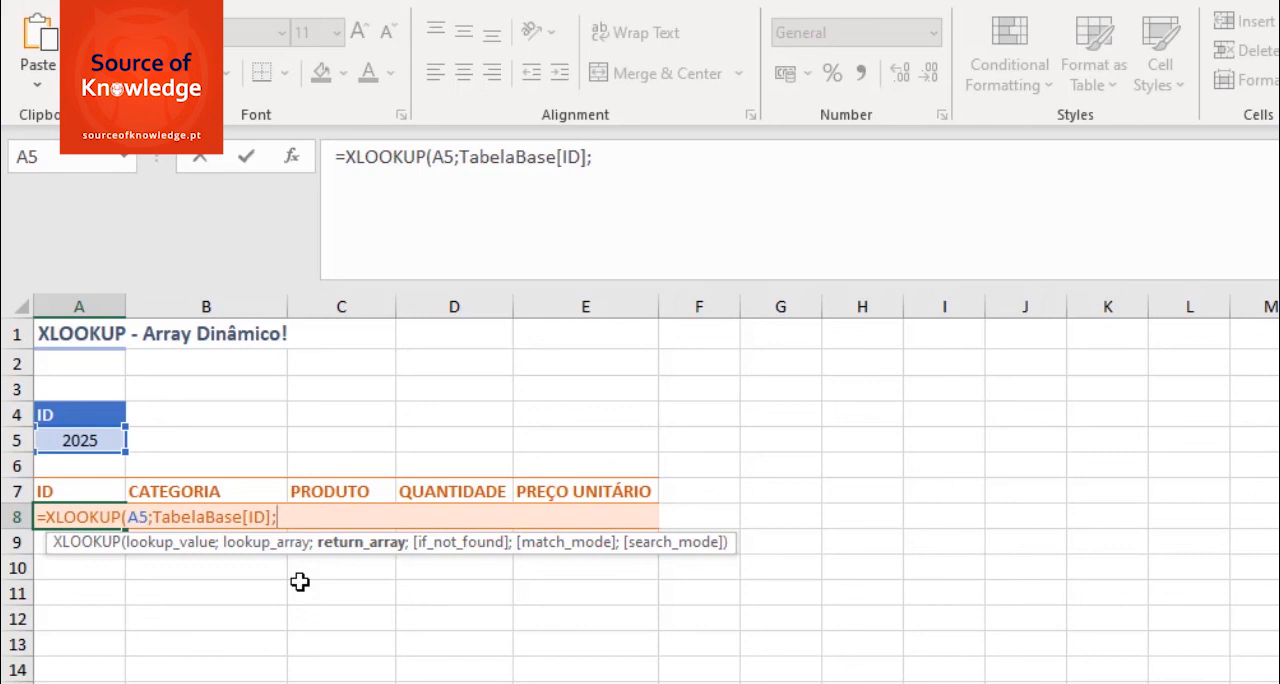
- Complete the A8 XLOOKUP formula with the whole TabelaBase table as the return array
type("ta")
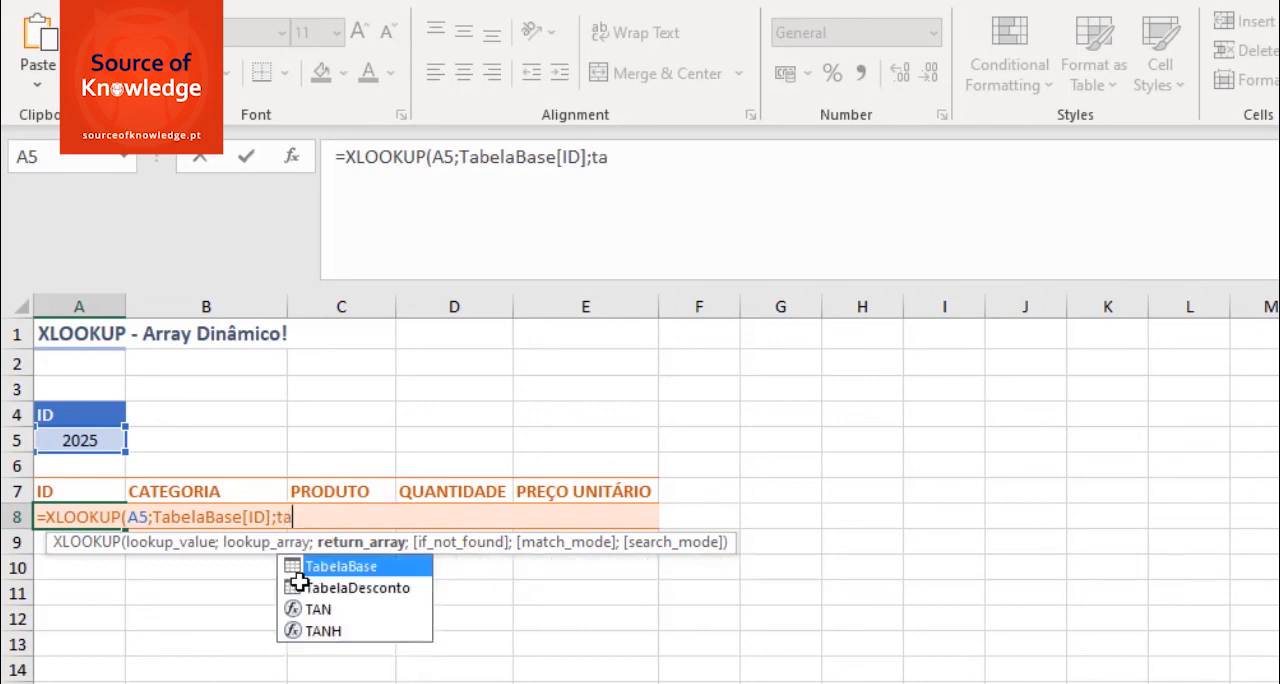
key("Tab")
type(")")
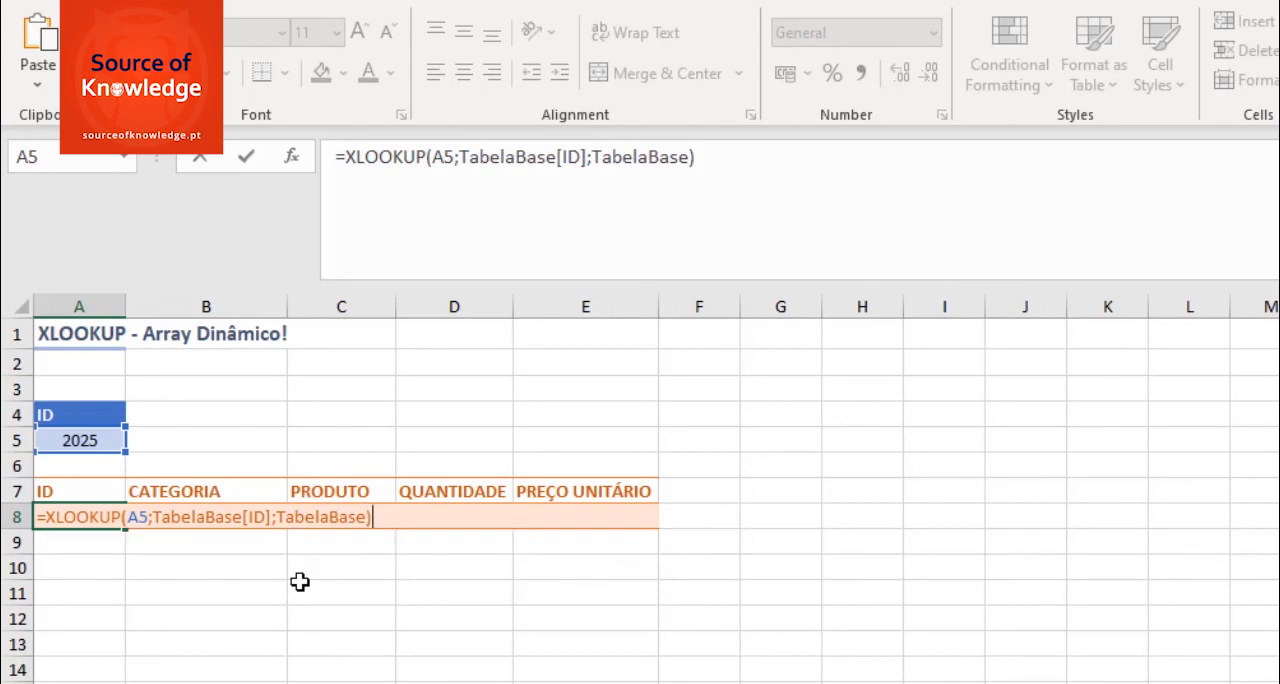
key("Return")
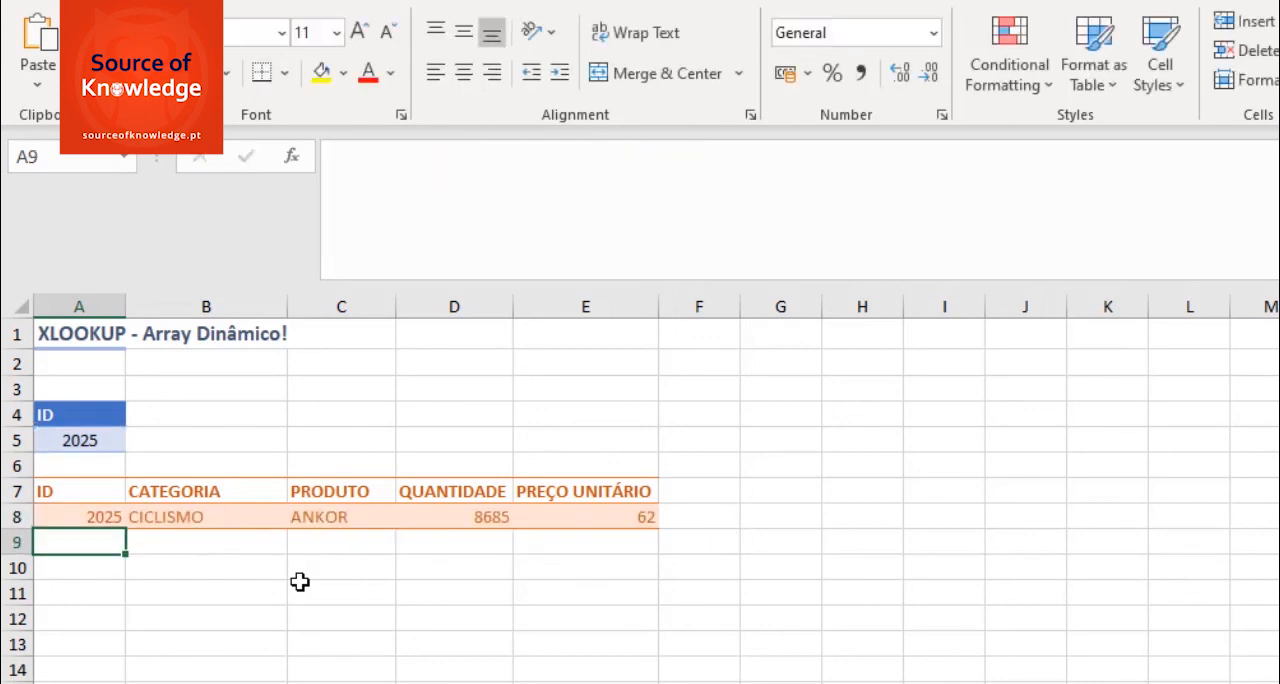
- Examine the formula shown for the category, product and quantity cells in row 8 and for source cell A8
left_click(211, 510)
left_click(324, 515)
left_click(450, 518)
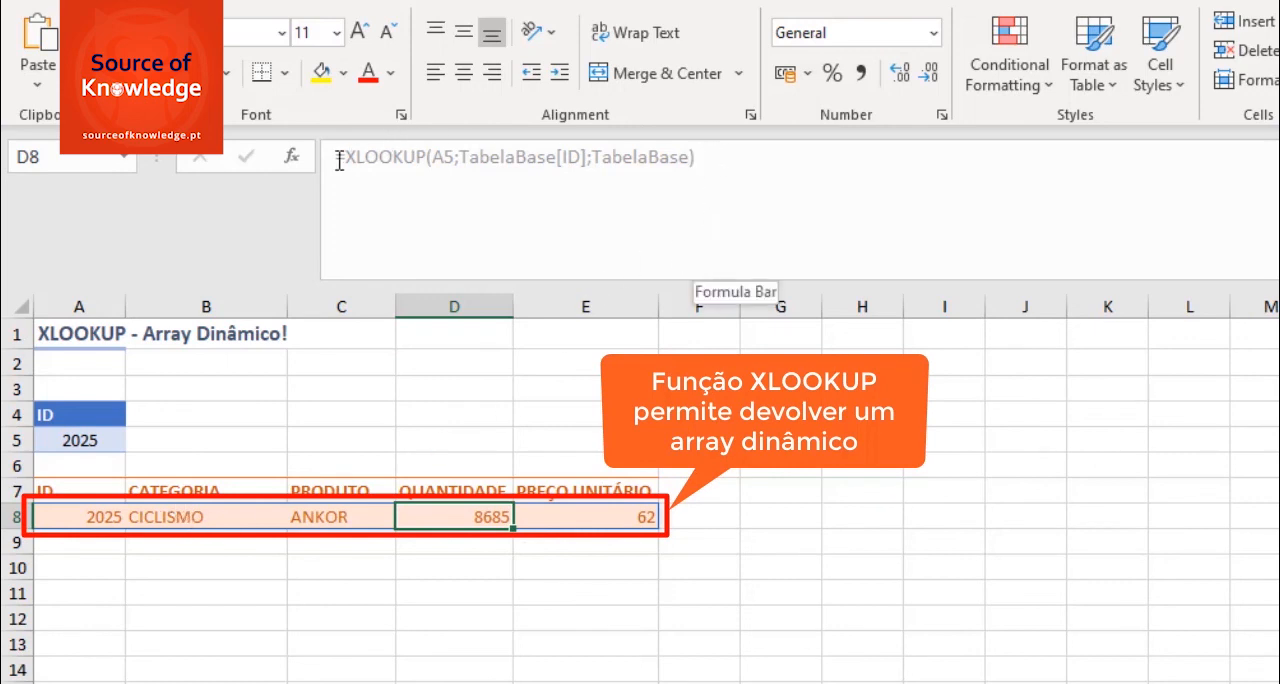
left_click(94, 514)
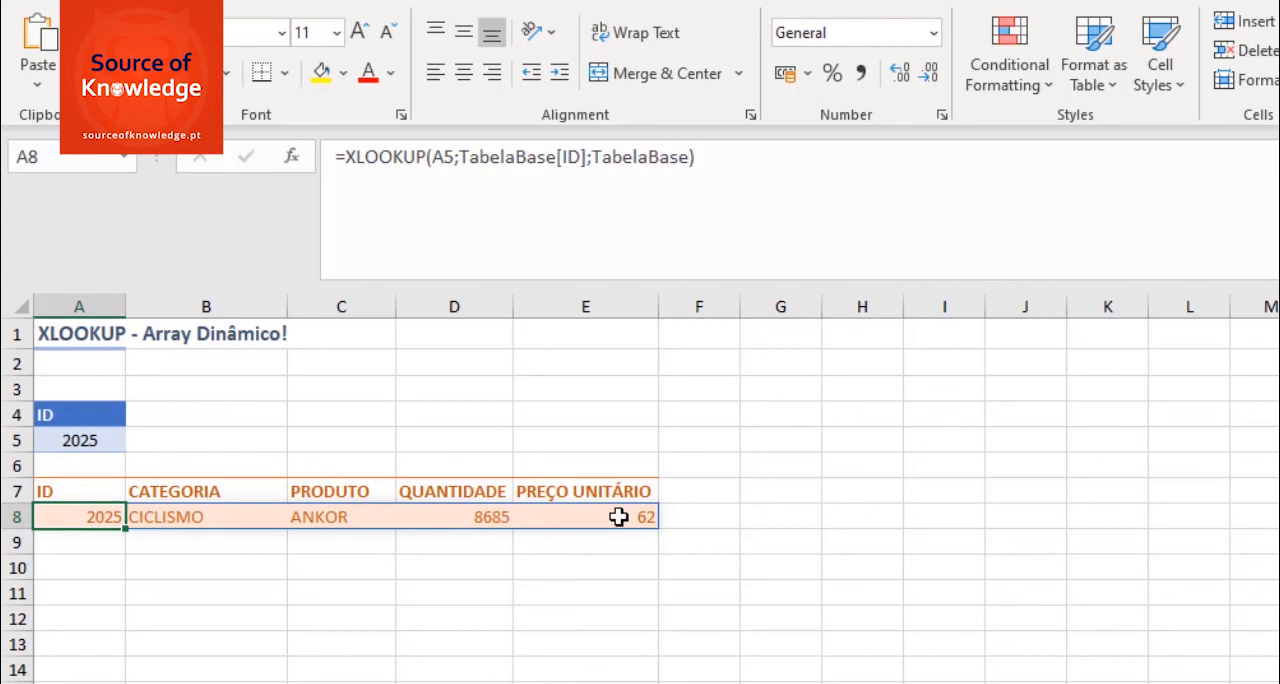
- Test the dynamic array by choosing ID 2040 in cell A5, followed by ID 2030
left_click(88, 437)
left_click(137, 441)
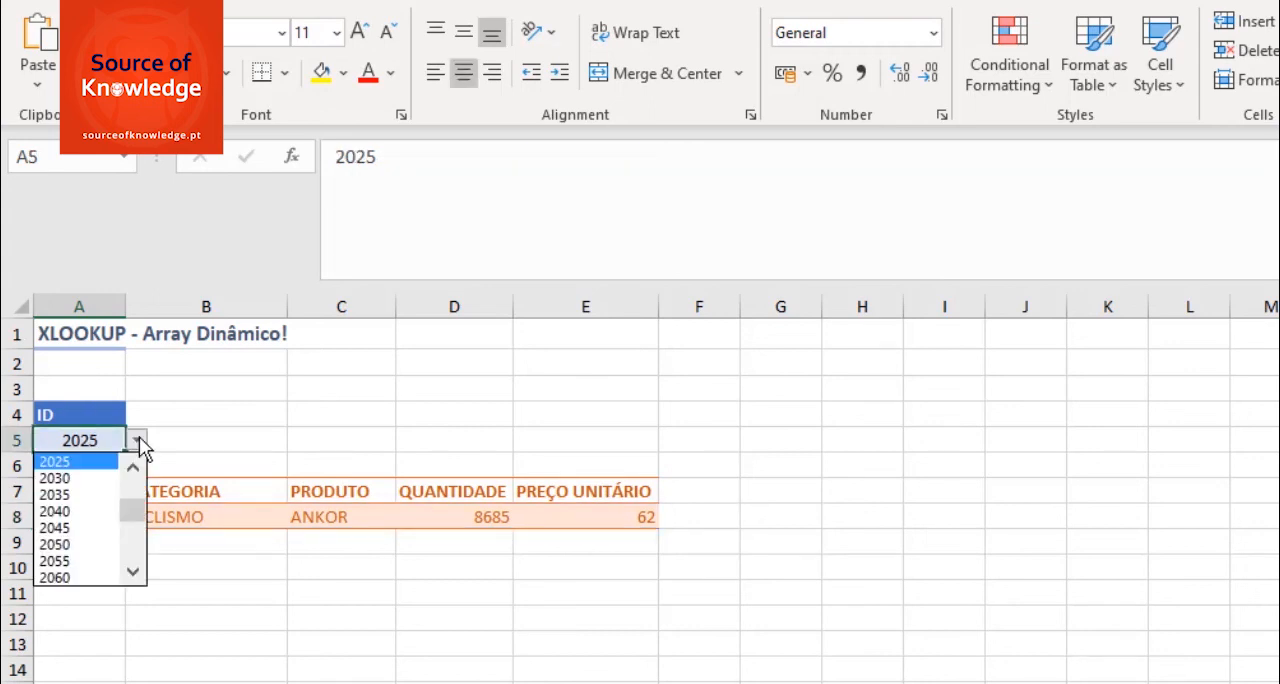
left_click(63, 516)
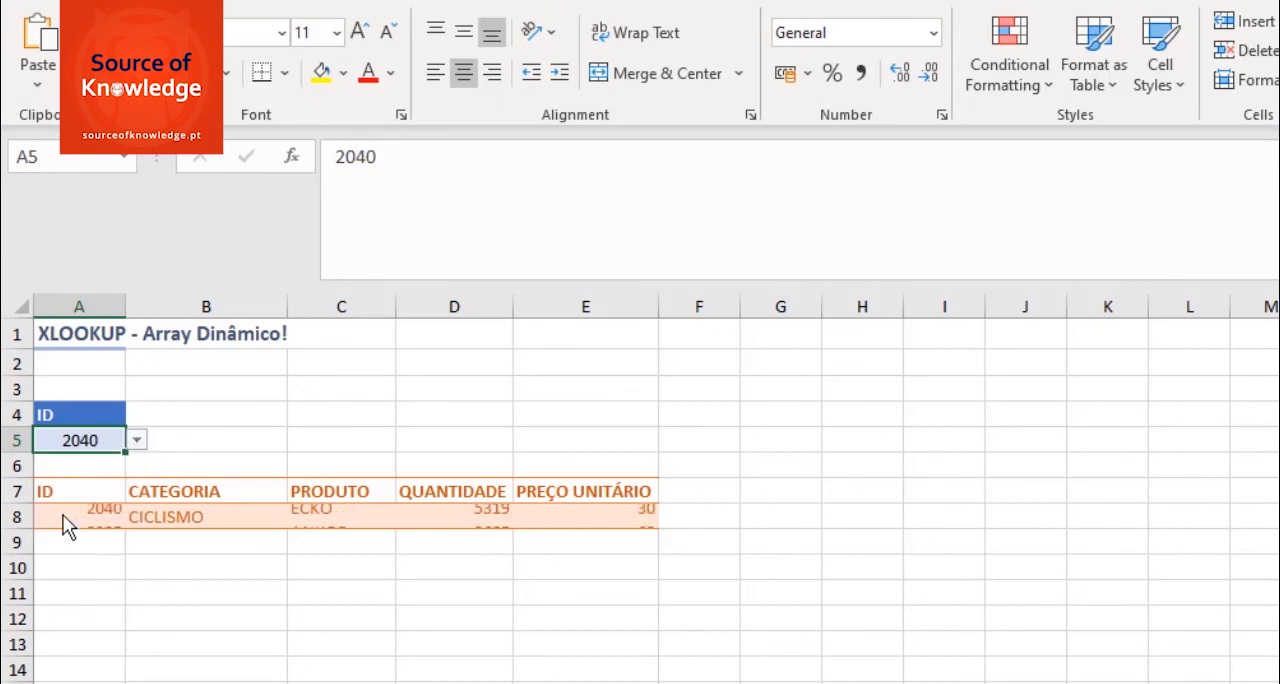
left_click(137, 441)
left_click(132, 467)
left_click(132, 467)
left_click(132, 467)
left_click(74, 479)
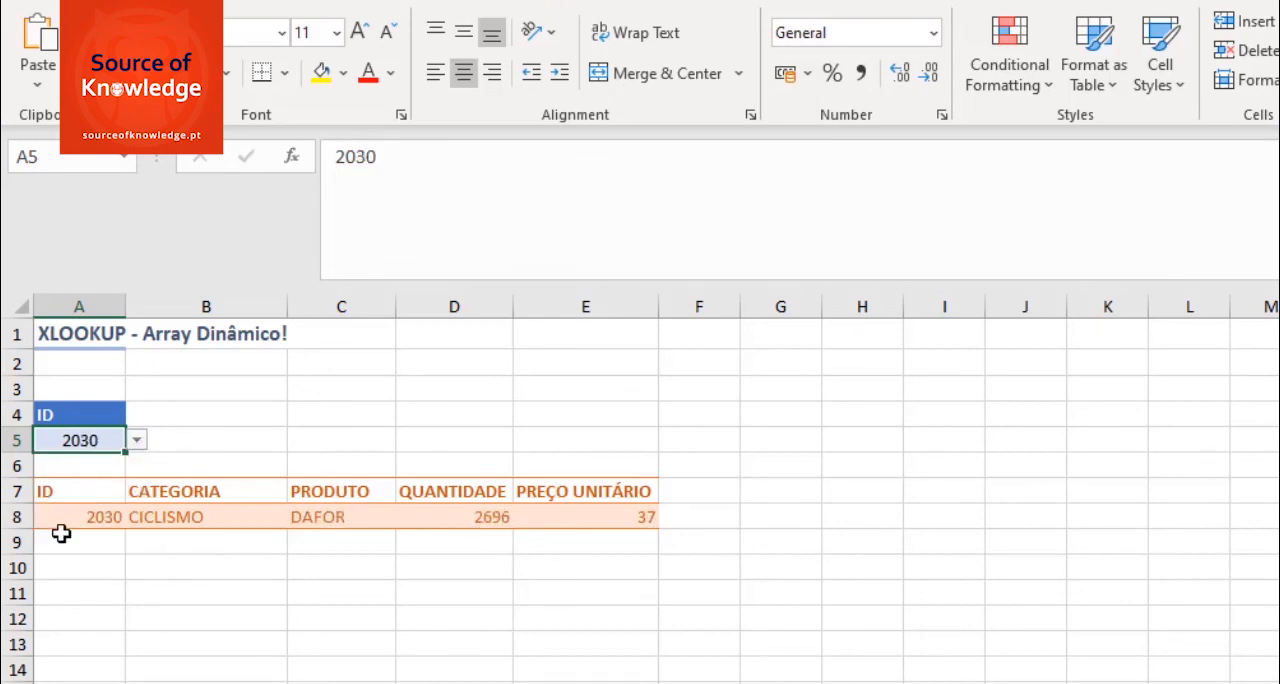